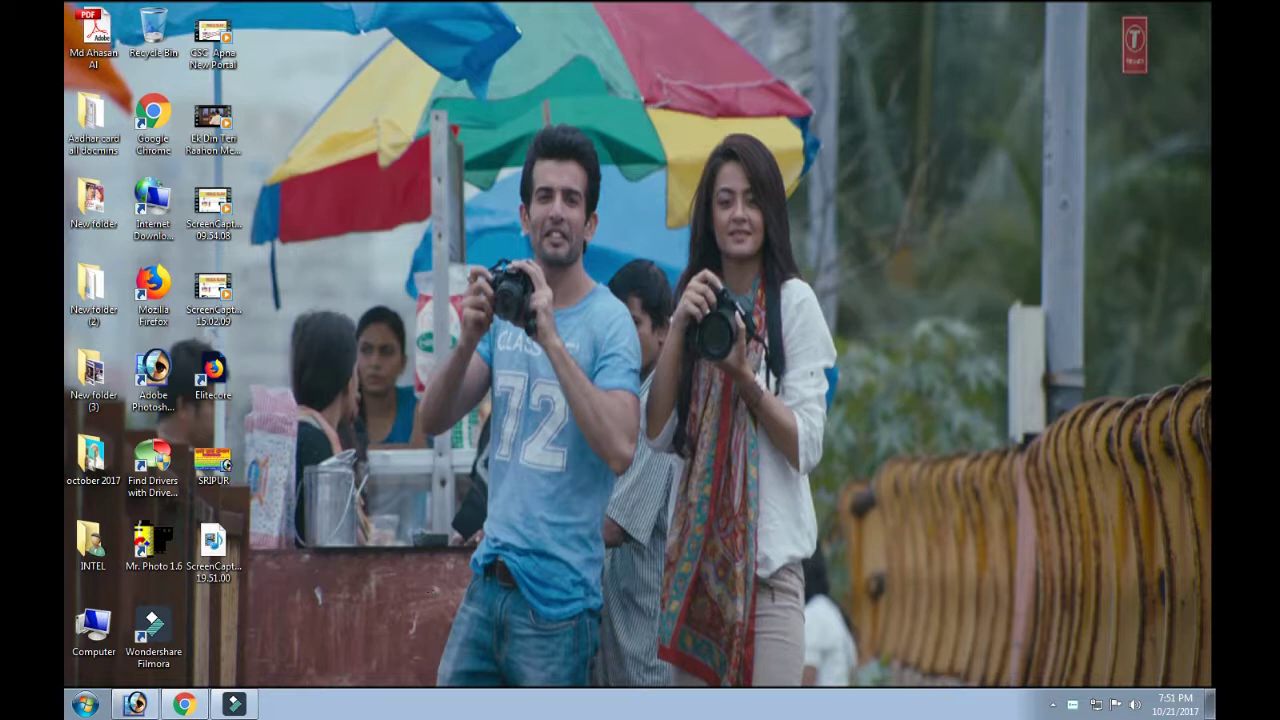
- Restore the Adobe Photoshop window from the Windows taskbar
click(134, 704)
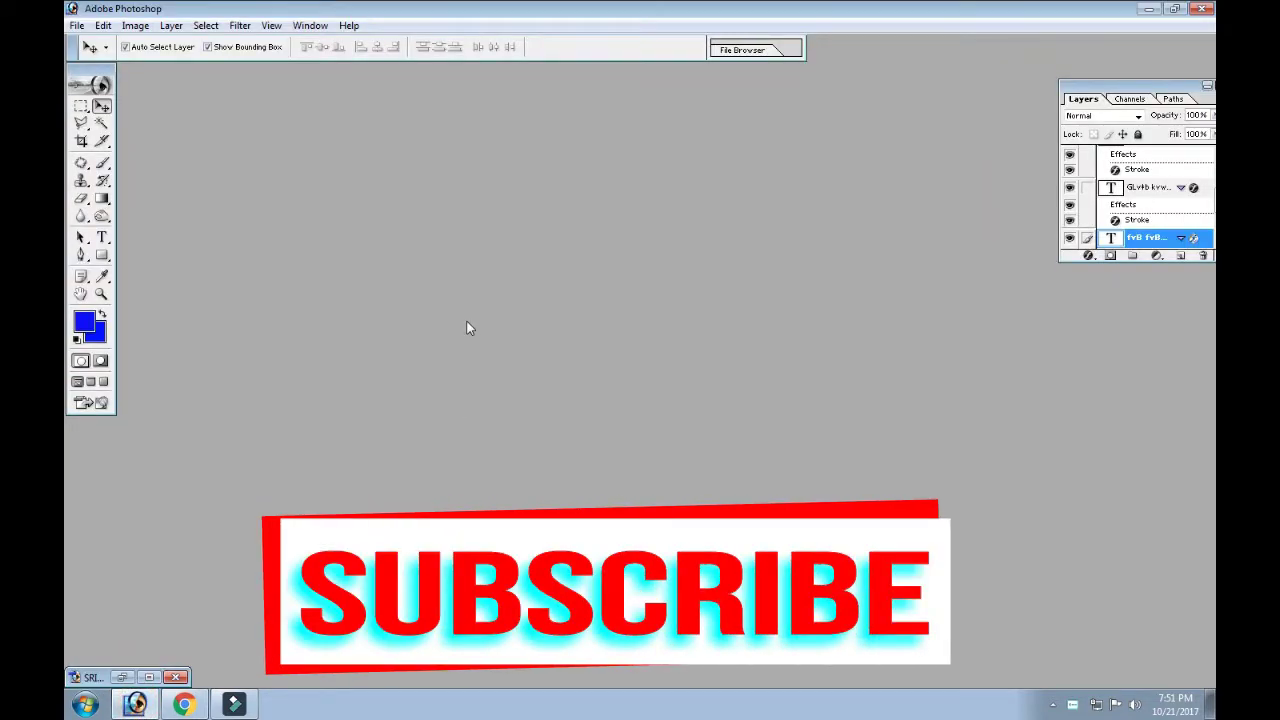
- Create a new white document, 60 × 36 inches at 72 pixels/inch
click(76, 25)
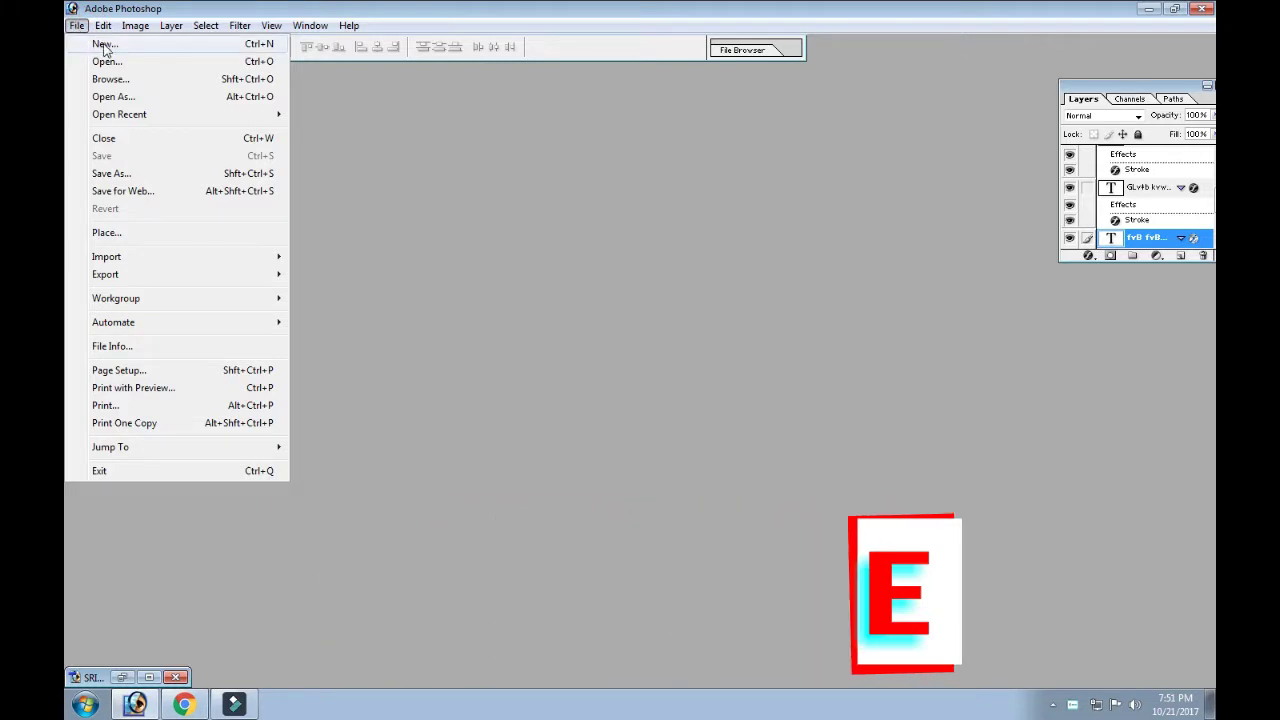
click(104, 44)
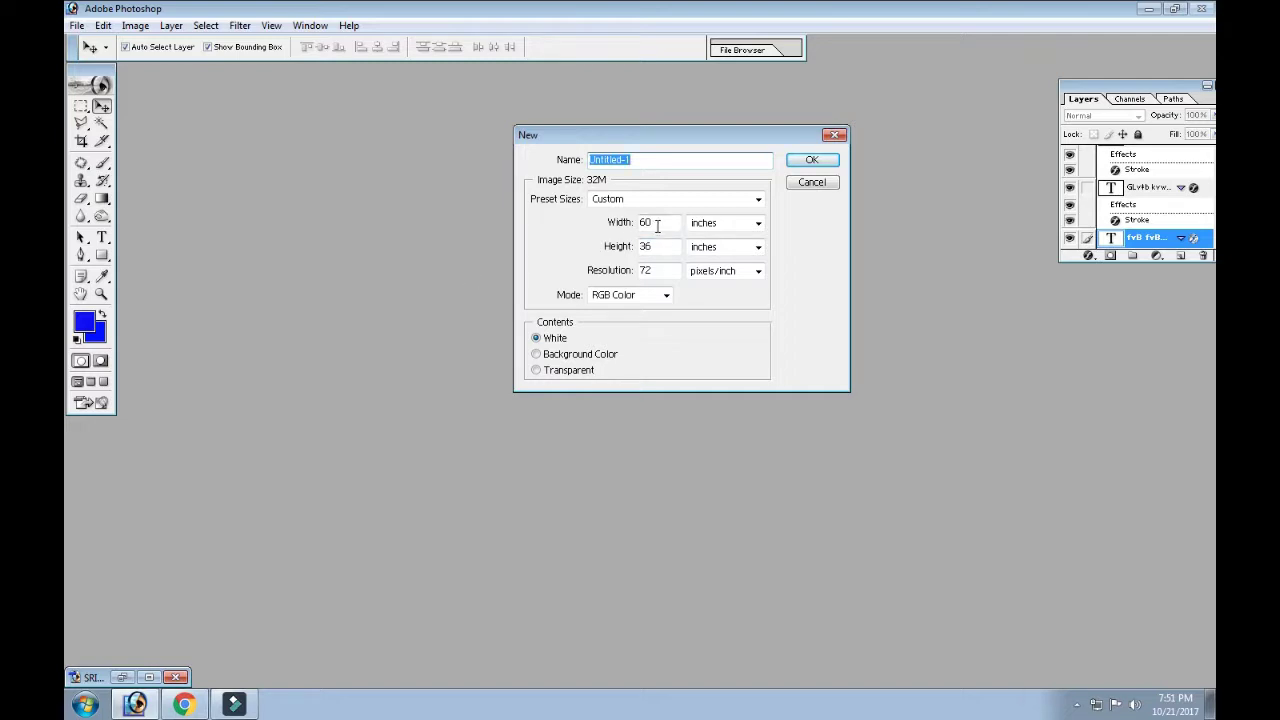
click(658, 223)
drag(662, 223, 641, 224)
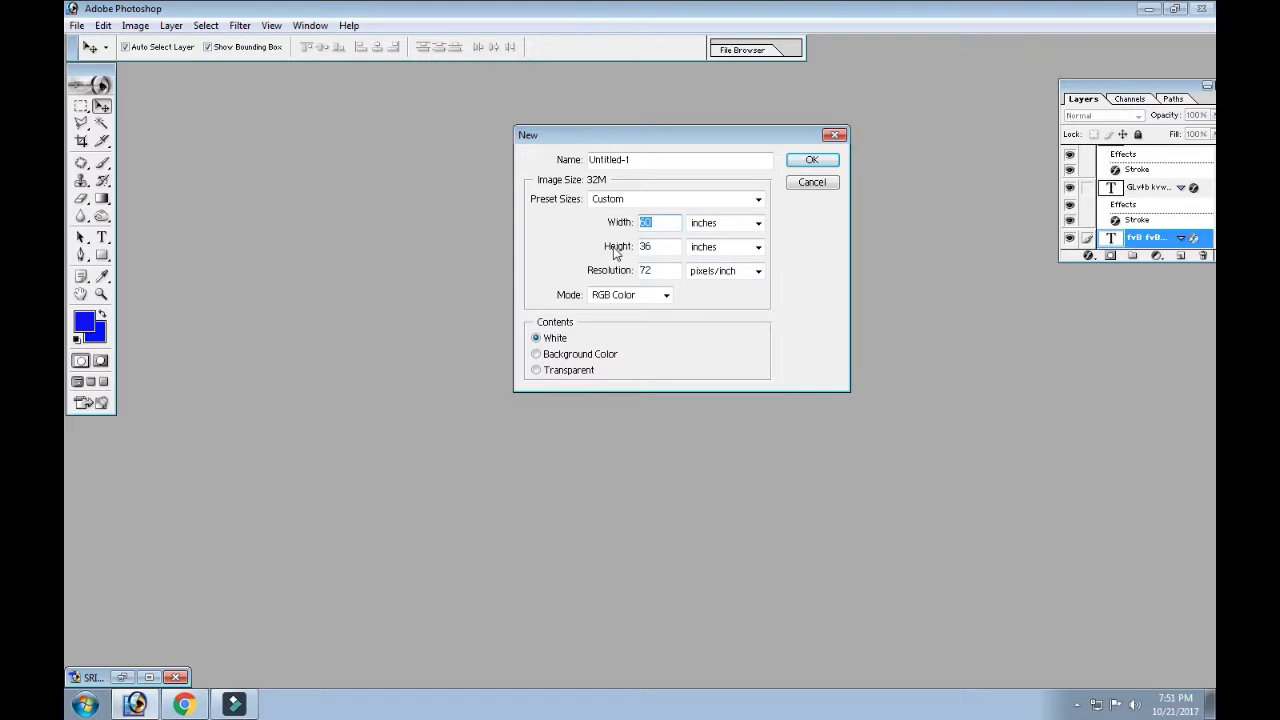
text(60)
double_click(658, 222)
double_click(672, 247)
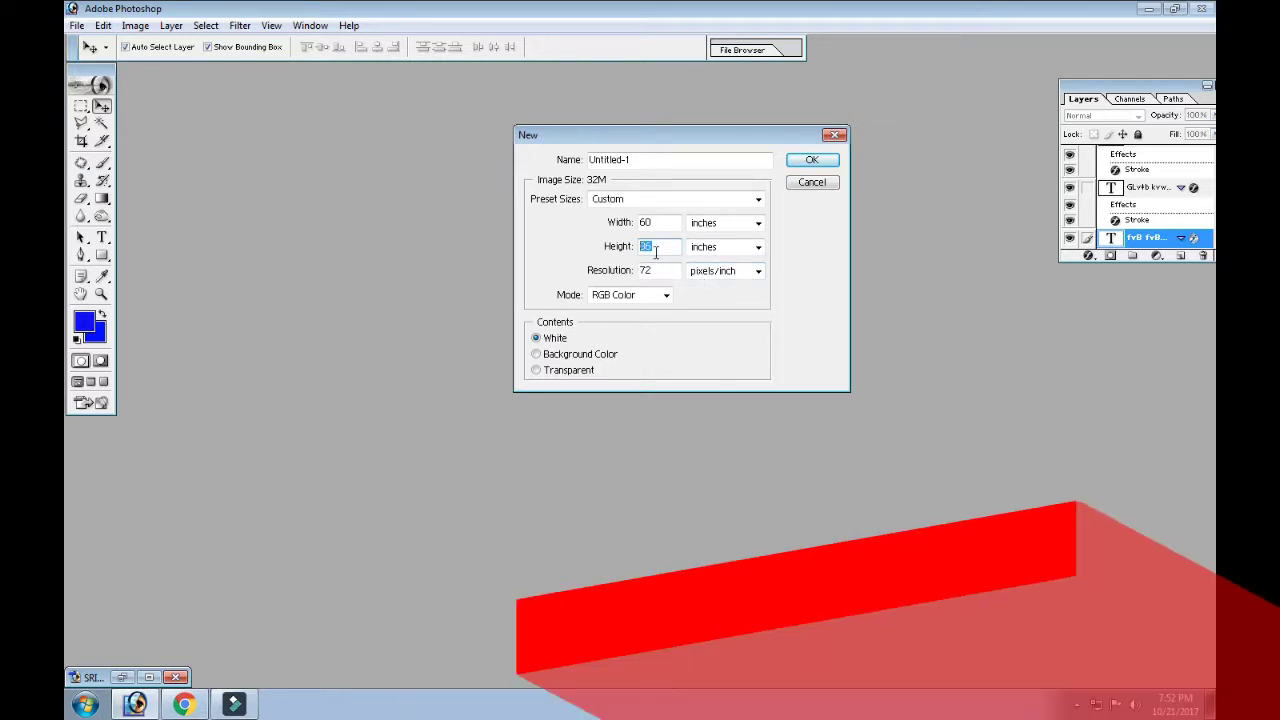
double_click(661, 270)
click(672, 268)
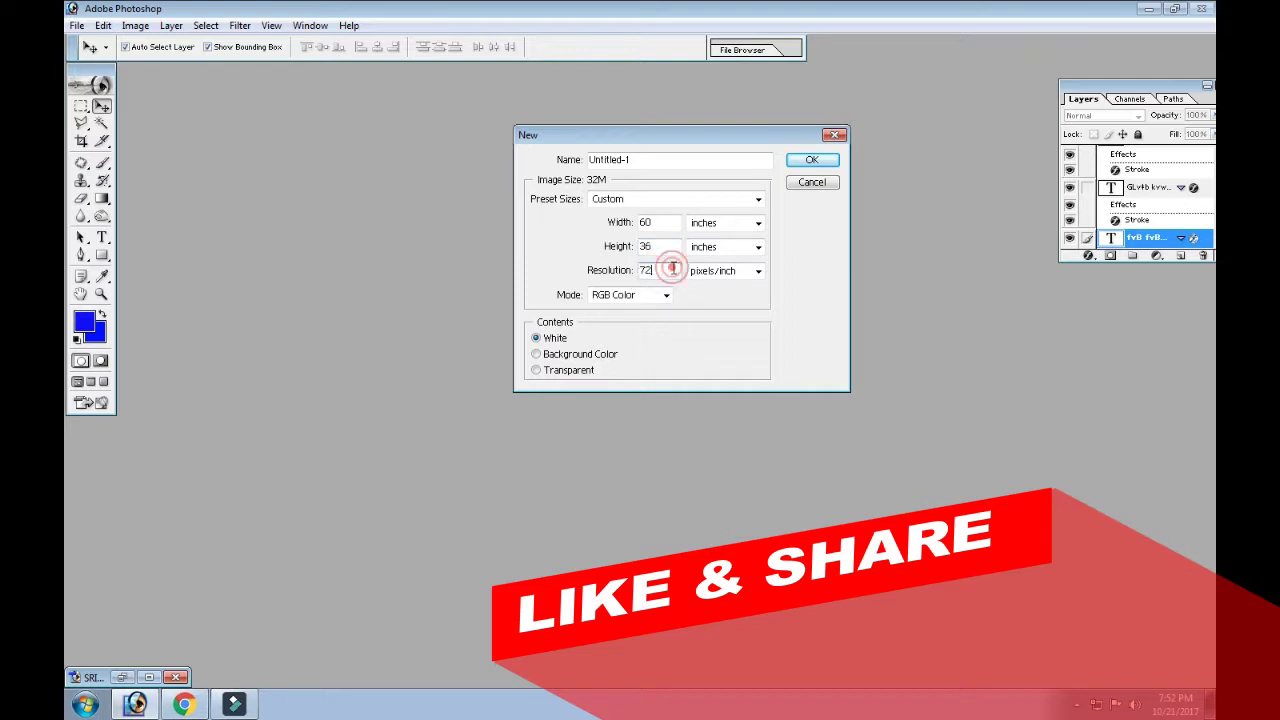
drag(672, 268, 638, 270)
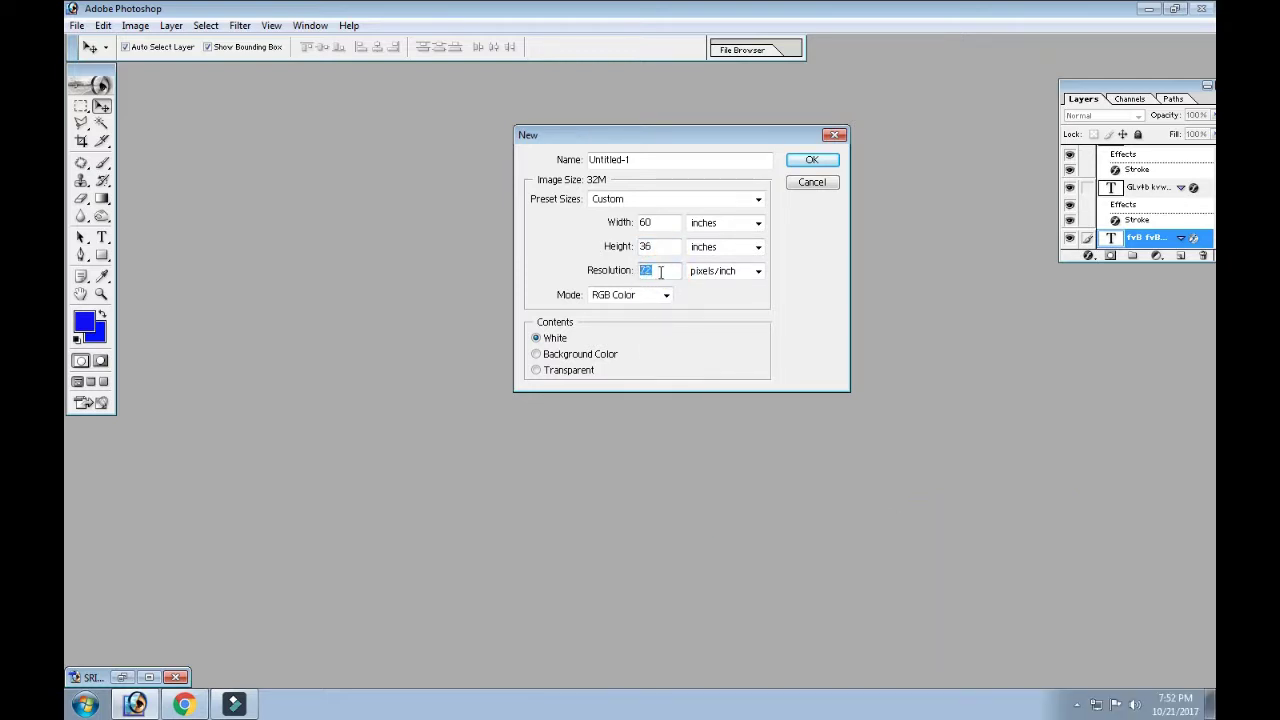
double_click(666, 269)
click(810, 161)
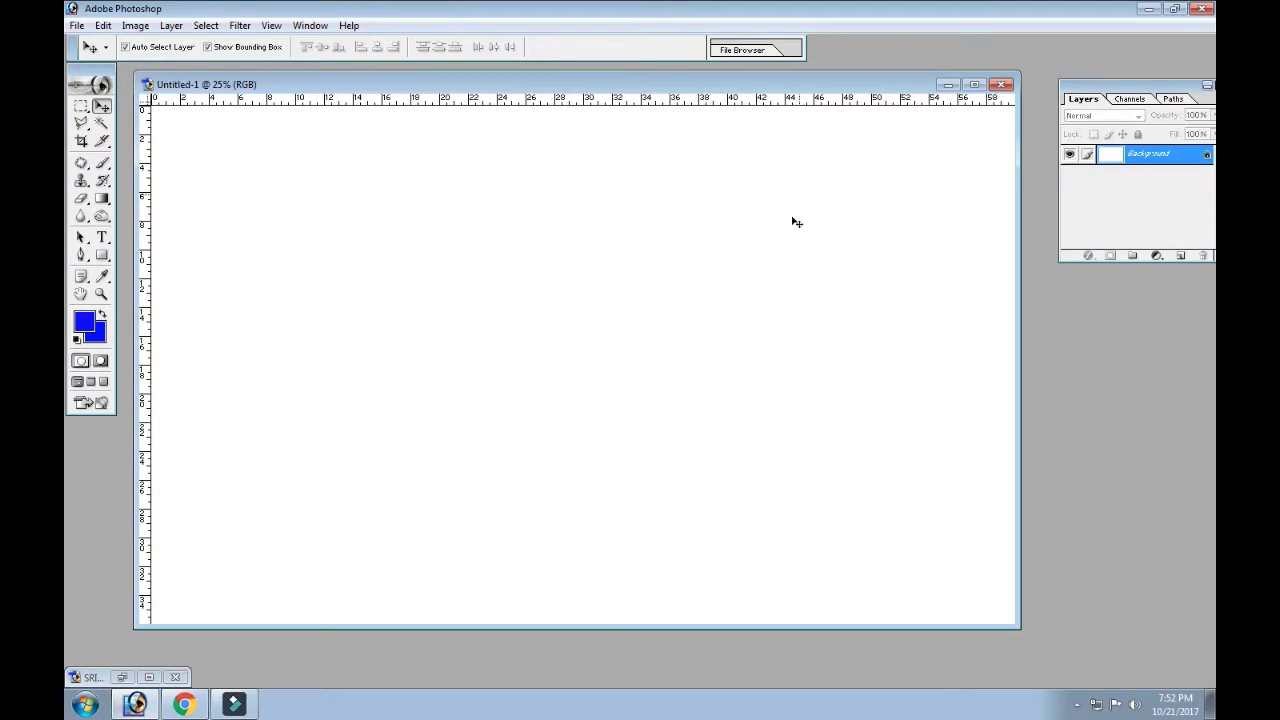
- Fill the fitted canvas top-to-bottom with an orange-yellow-green linear gradient
click(975, 85)
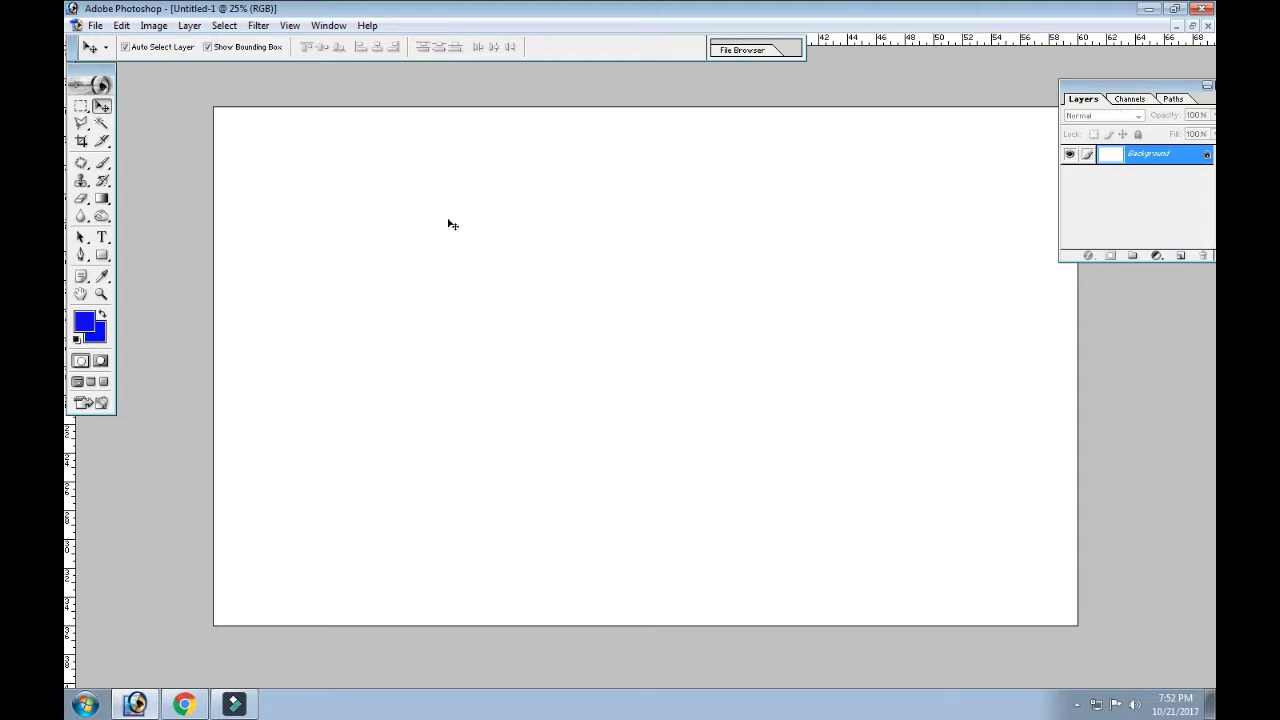
key(ctrl+plus)
key(ctrl+0)
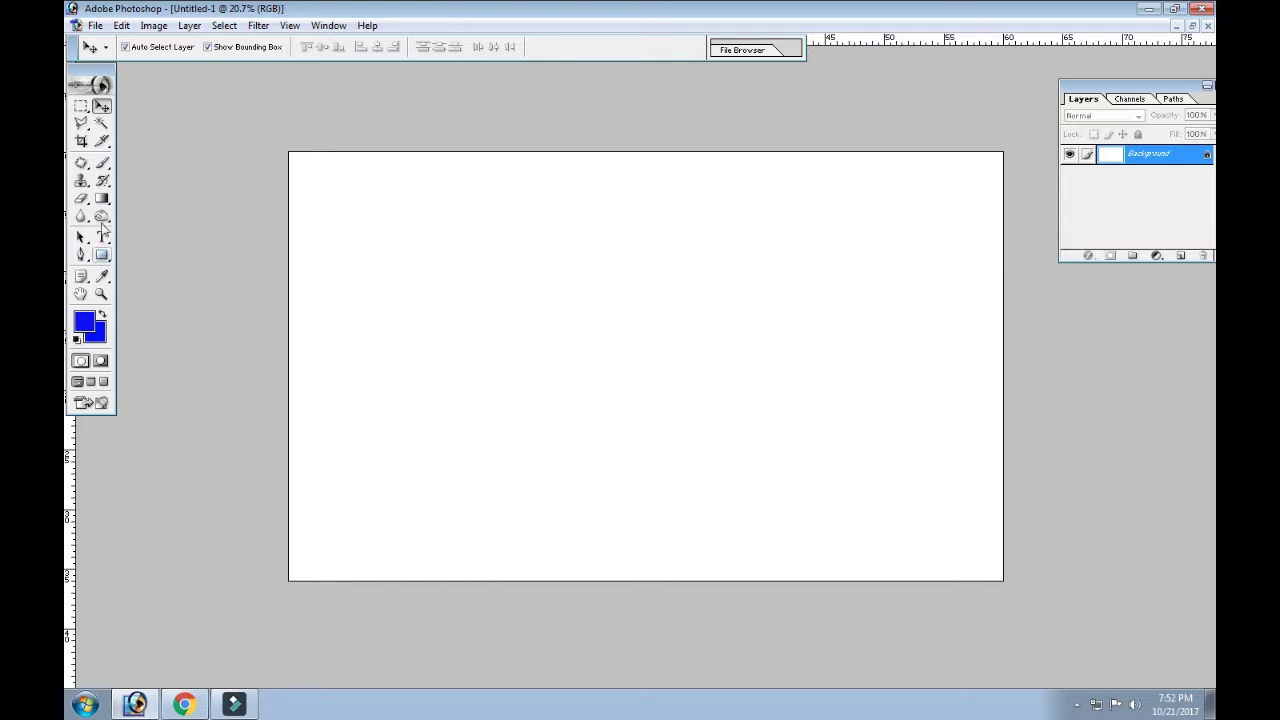
click(101, 199)
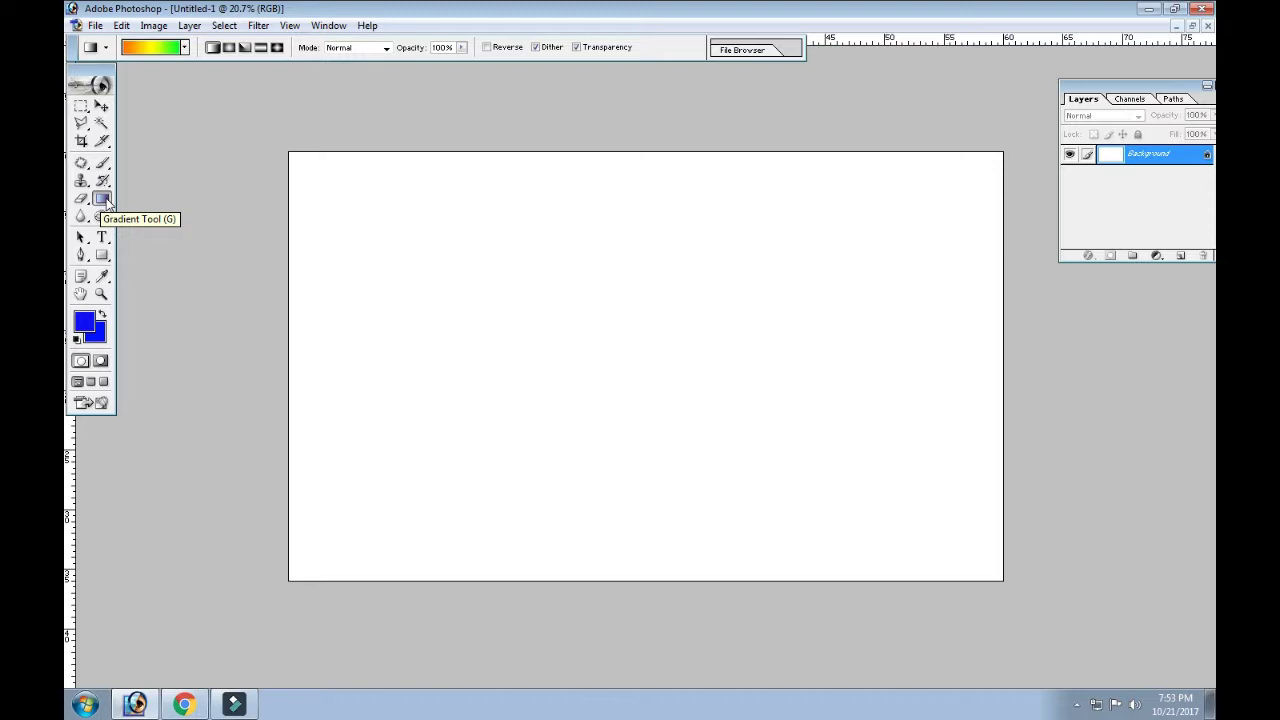
click(168, 49)
click(766, 198)
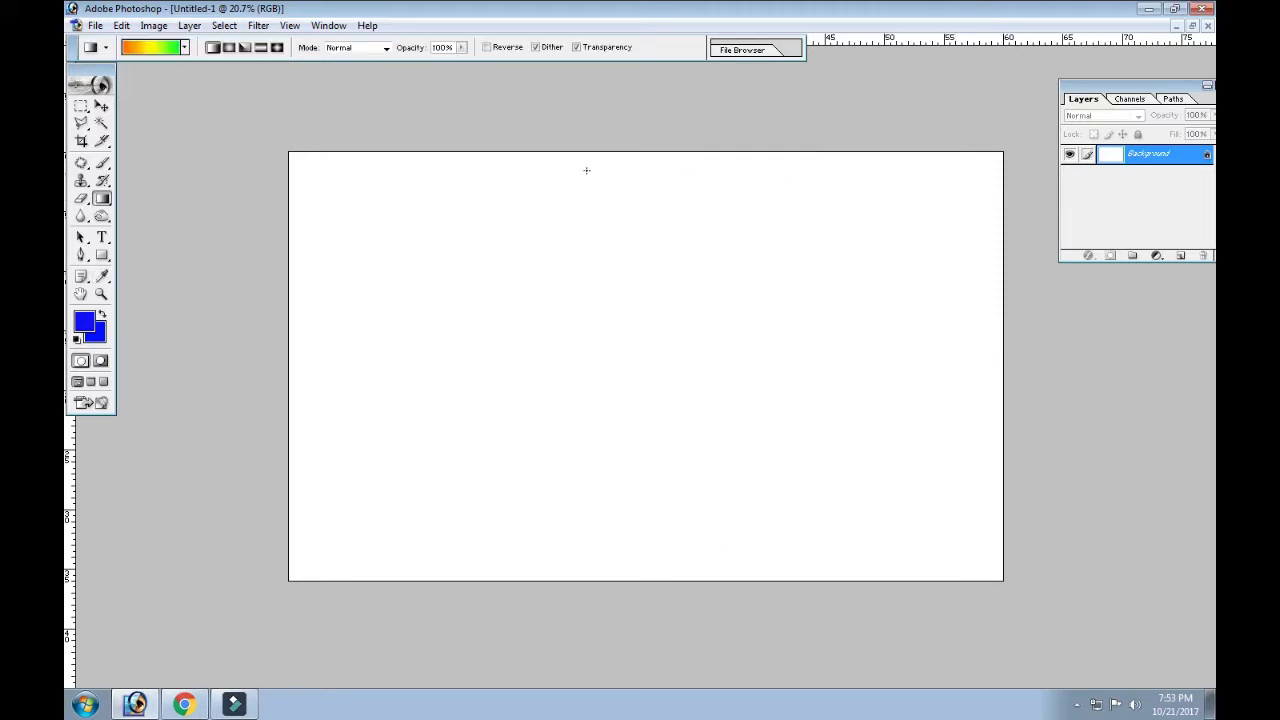
drag(609, 154, 613, 583)
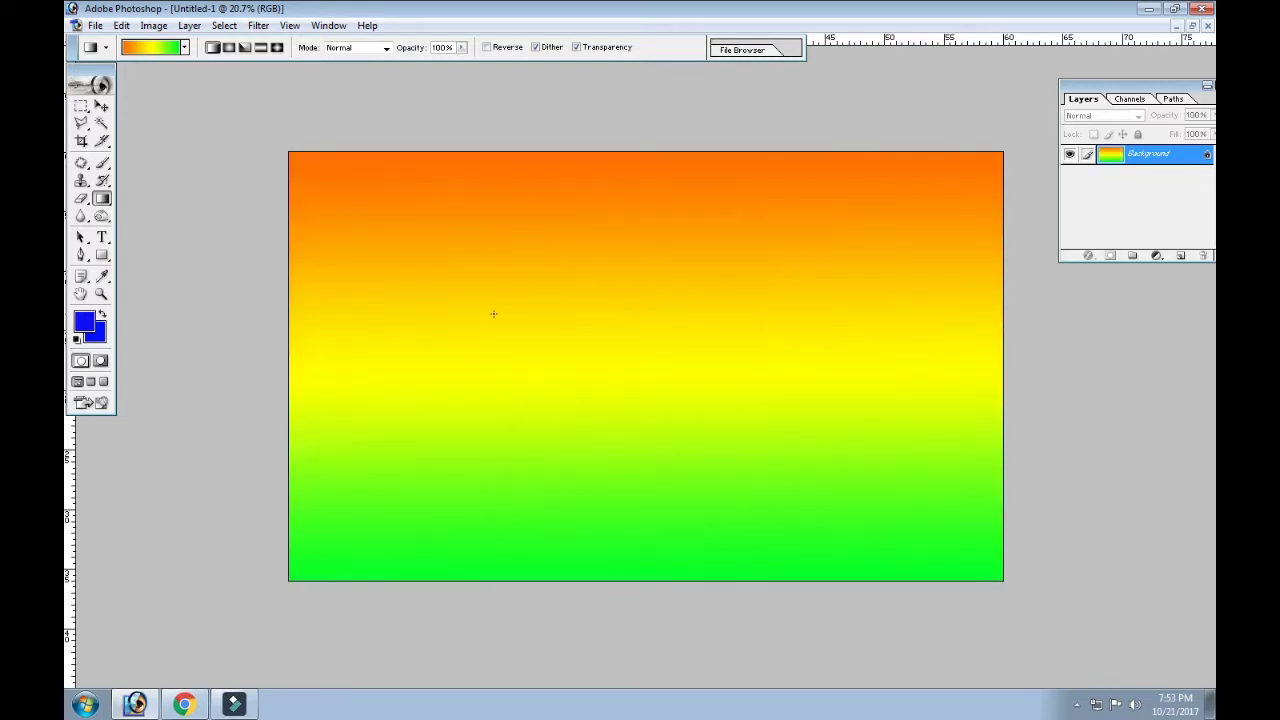
- Start a text line near the canvas top-left and set its font to Amit Mallika
click(101, 106)
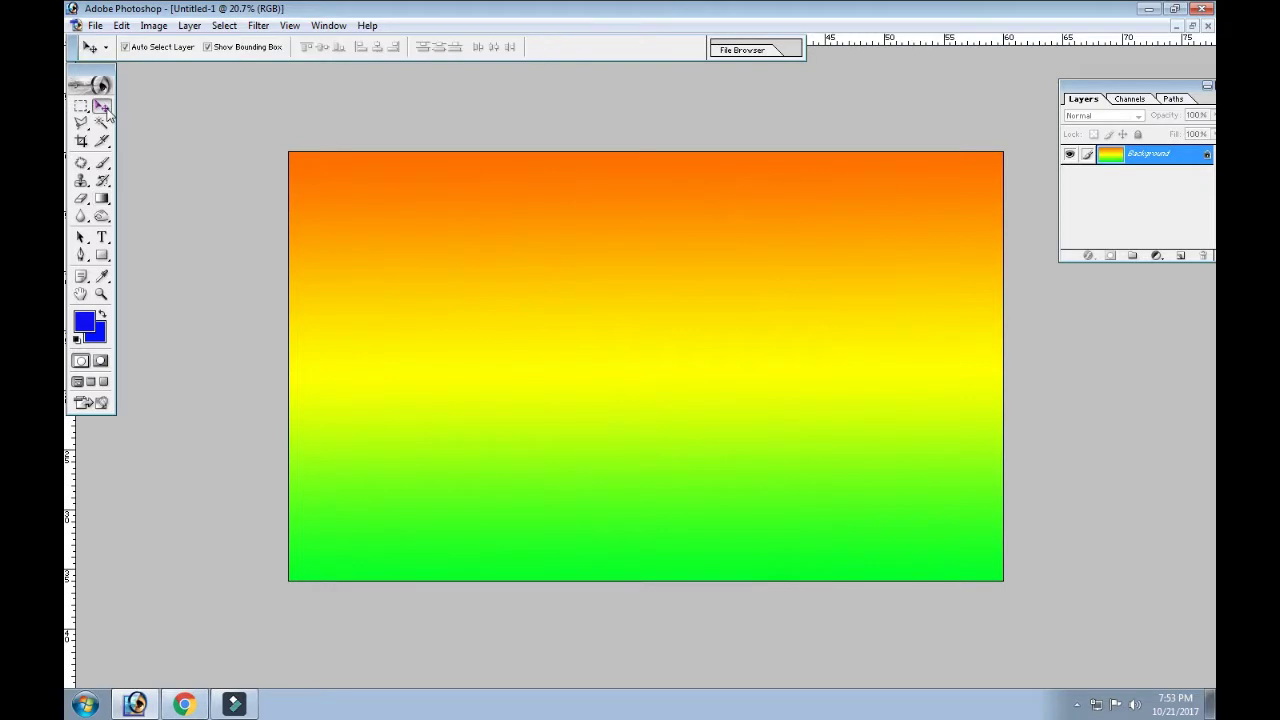
click(101, 237)
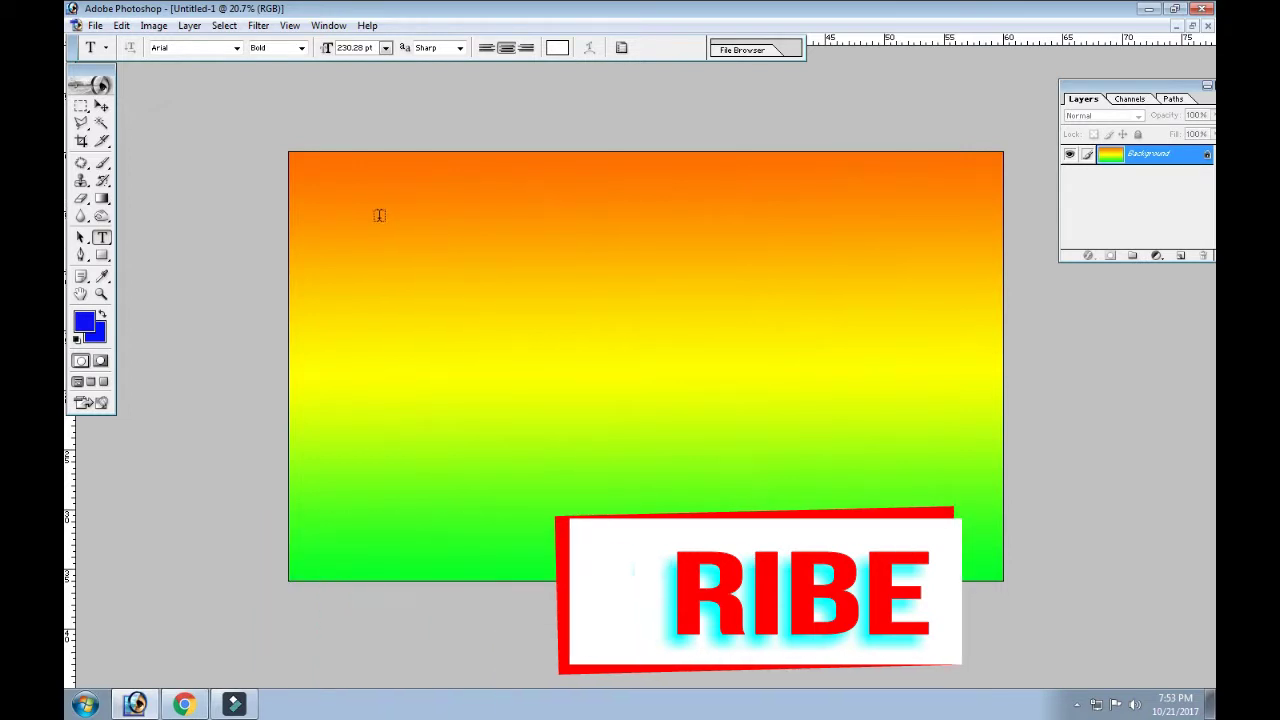
click(103, 108)
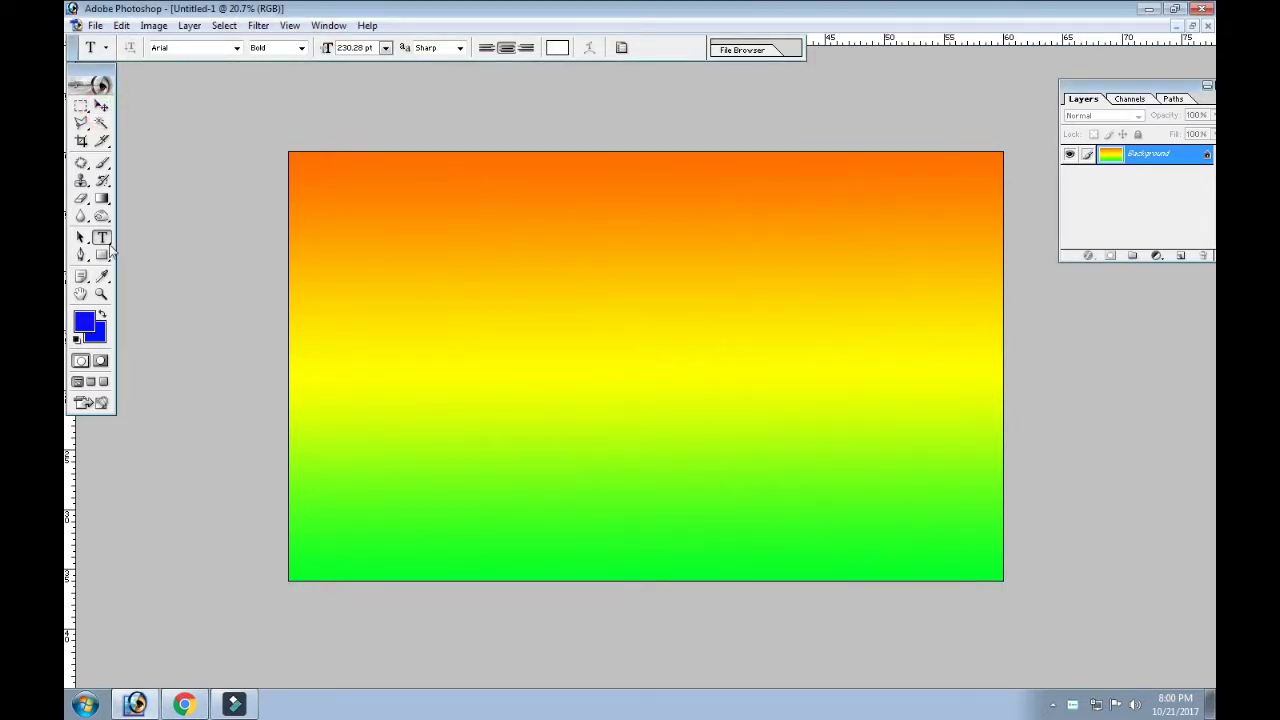
click(335, 207)
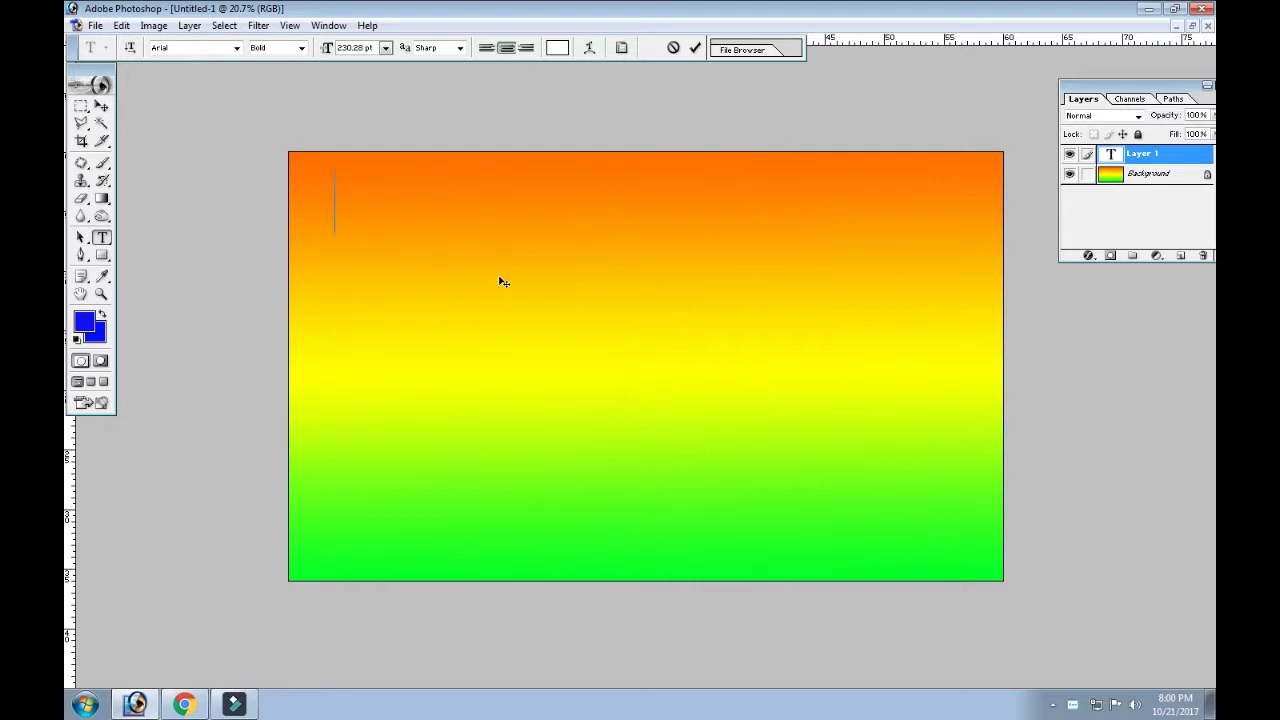
text(HF)
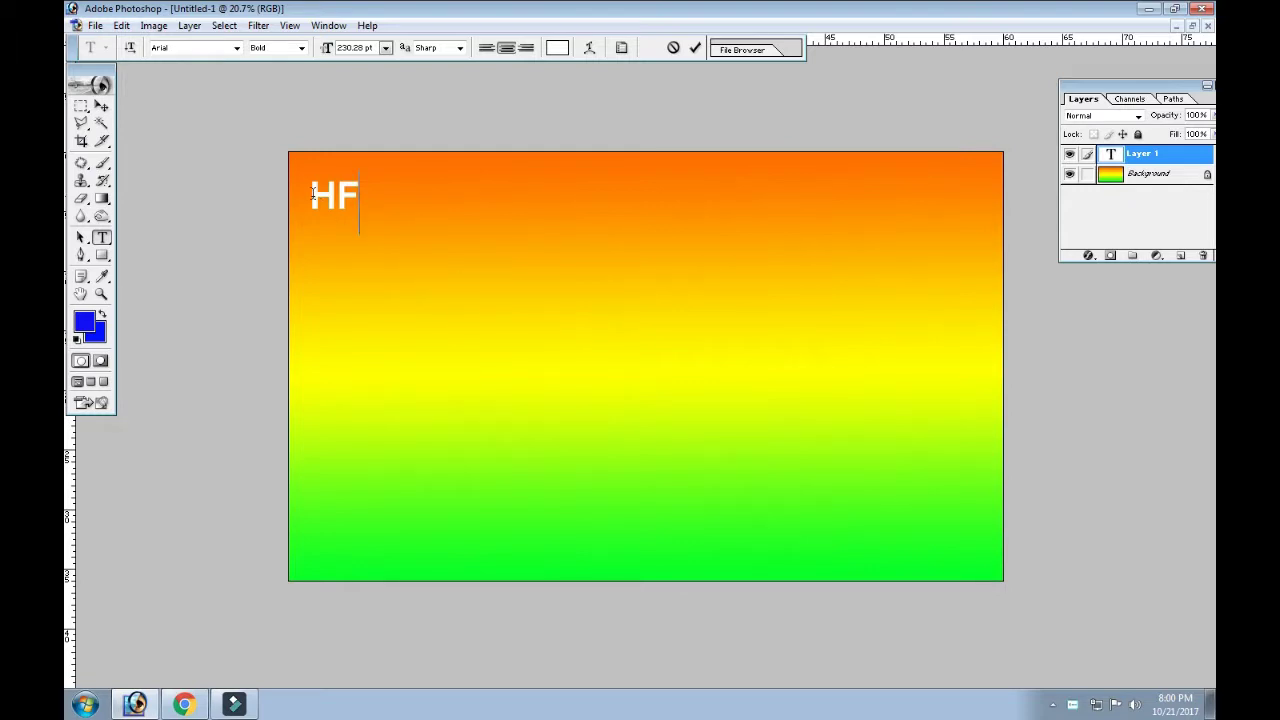
drag(312, 195, 404, 186)
click(237, 48)
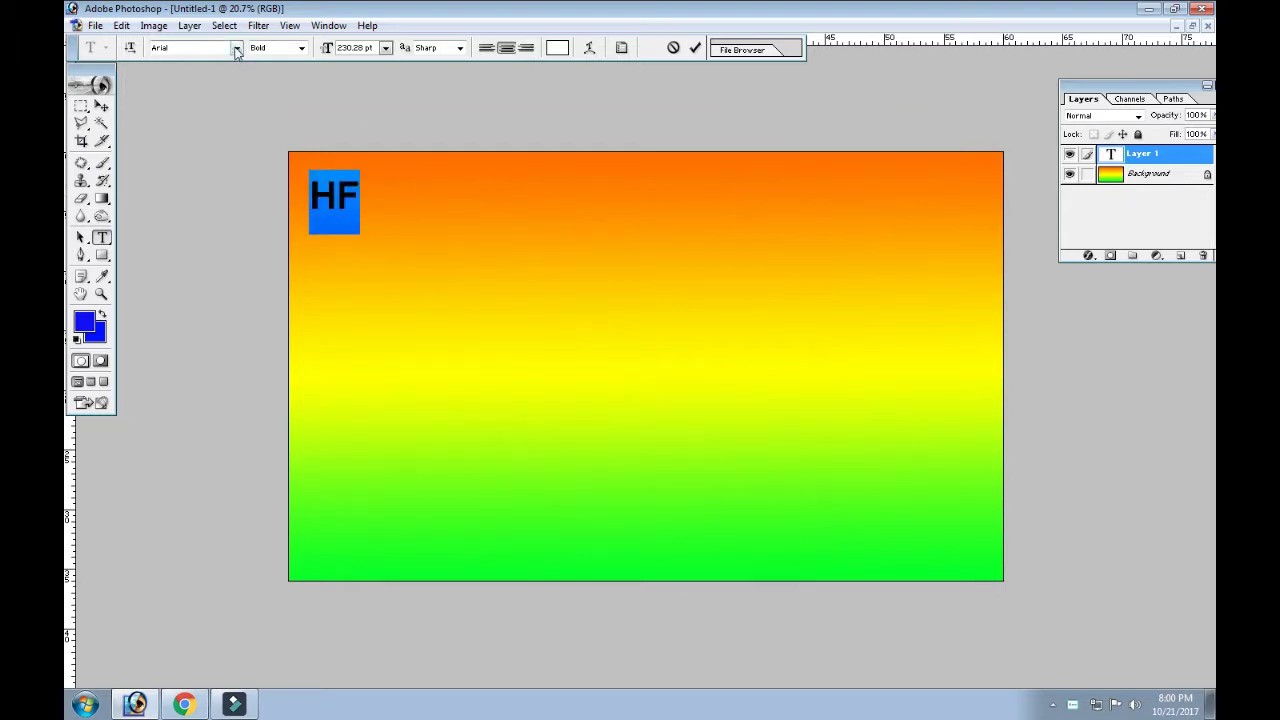
drag(285, 124, 285, 97)
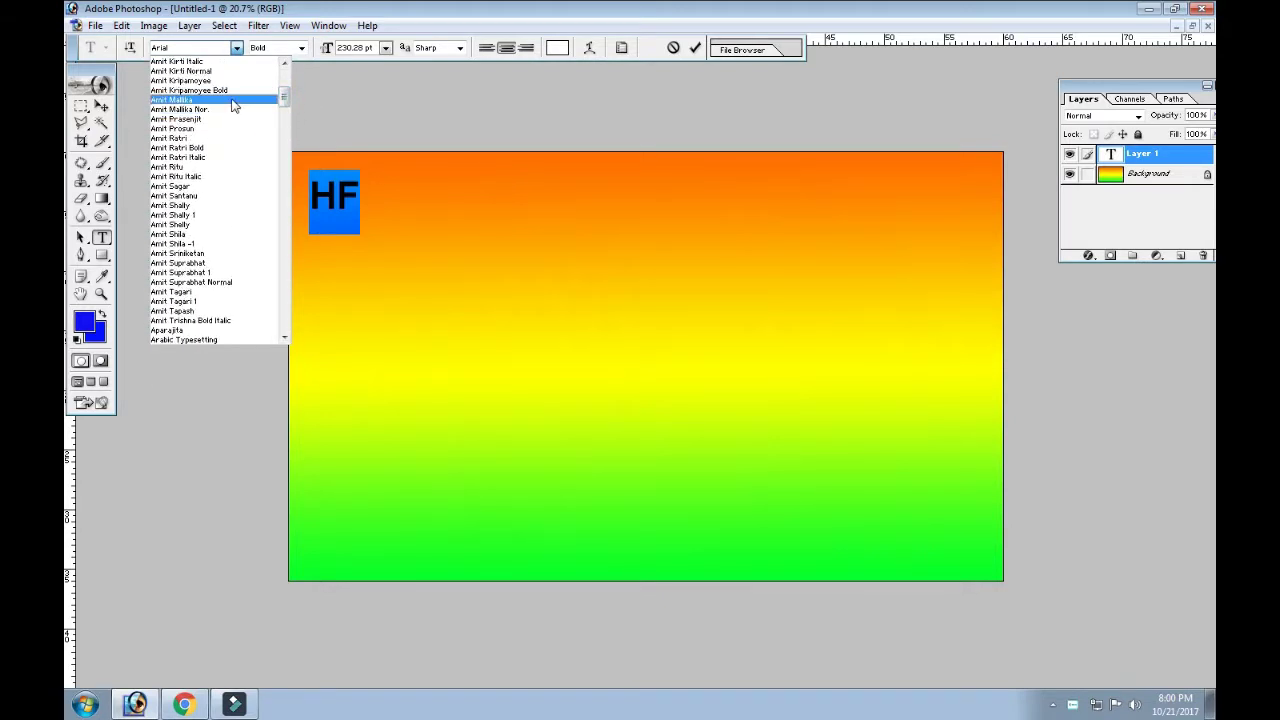
click(233, 100)
- Type the Bengali shop name ভাই ভাই টেলার্স, correcting the mistyped characters
click(356, 205)
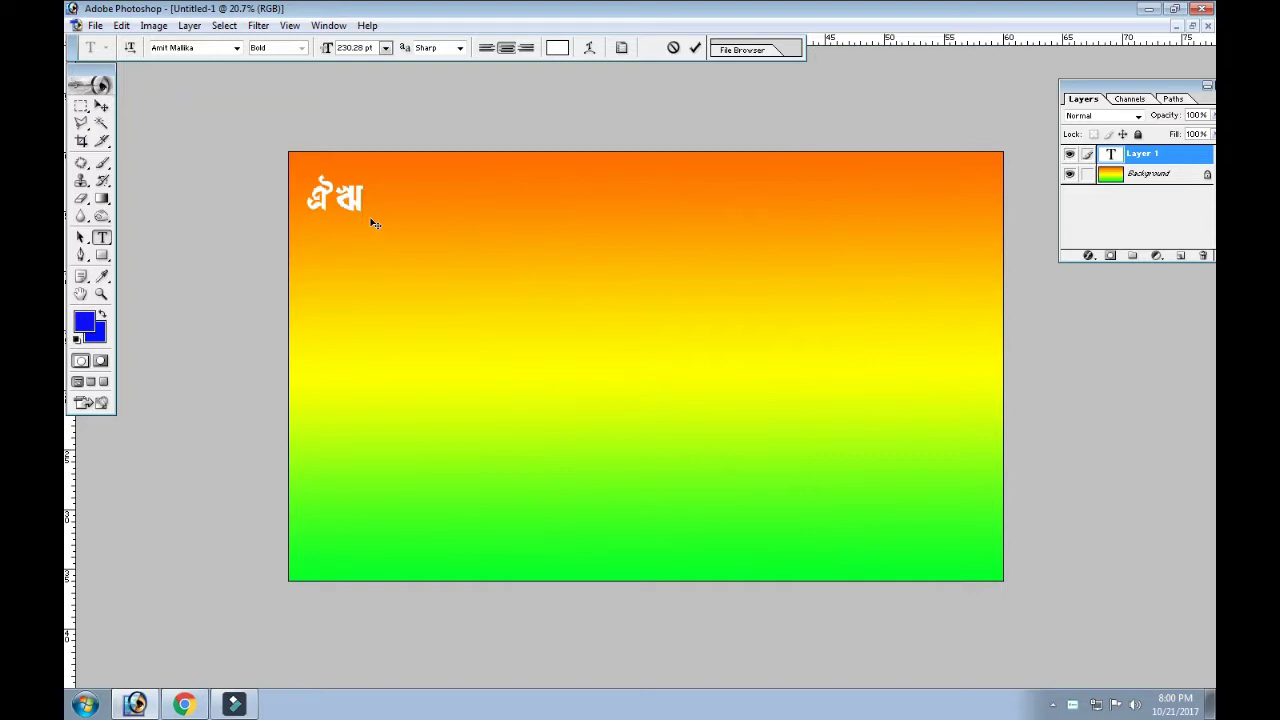
key(BackSpace)
key(BackSpace)
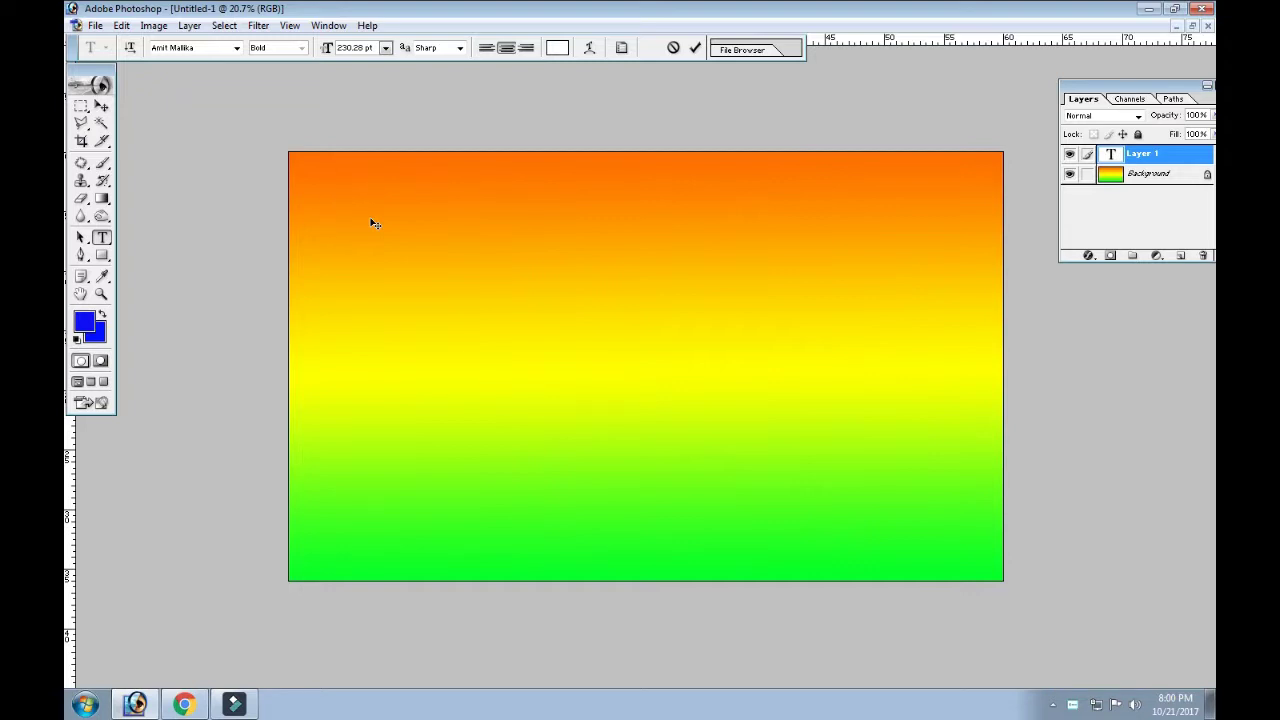
text(বা)
key(BackSpace)
key(BackSpace)
text(ত)
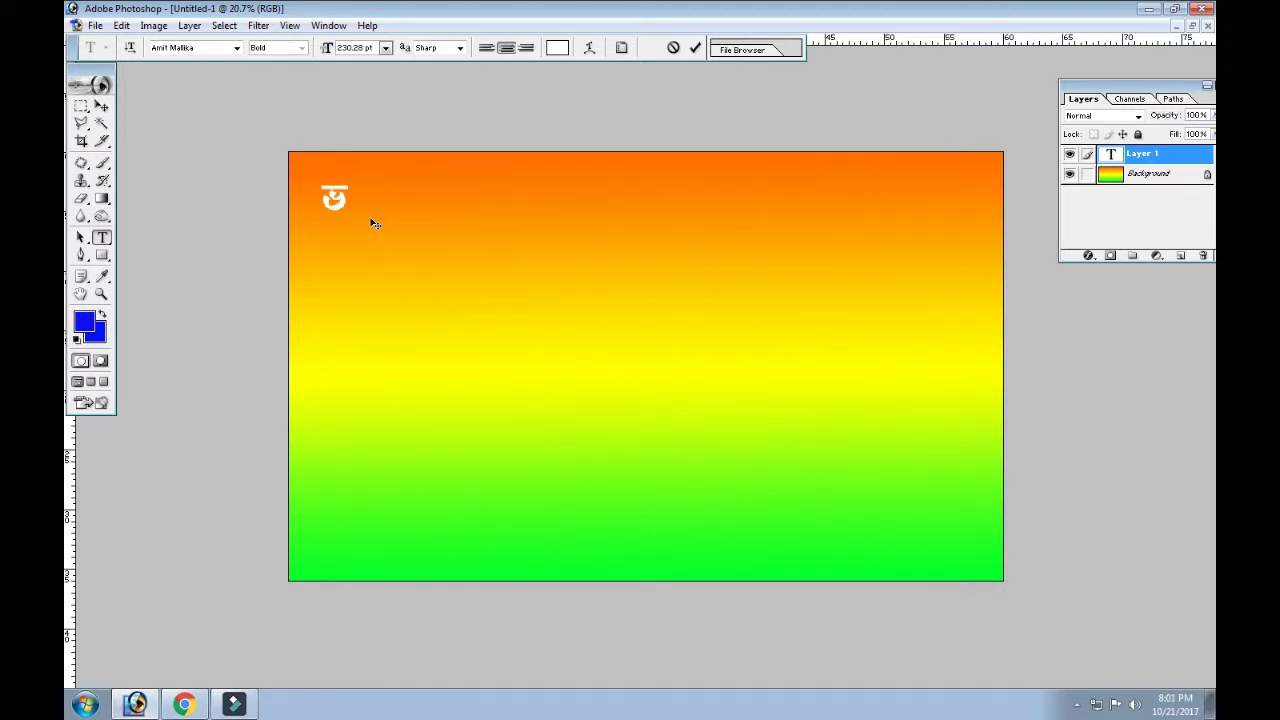
text(ভাই)
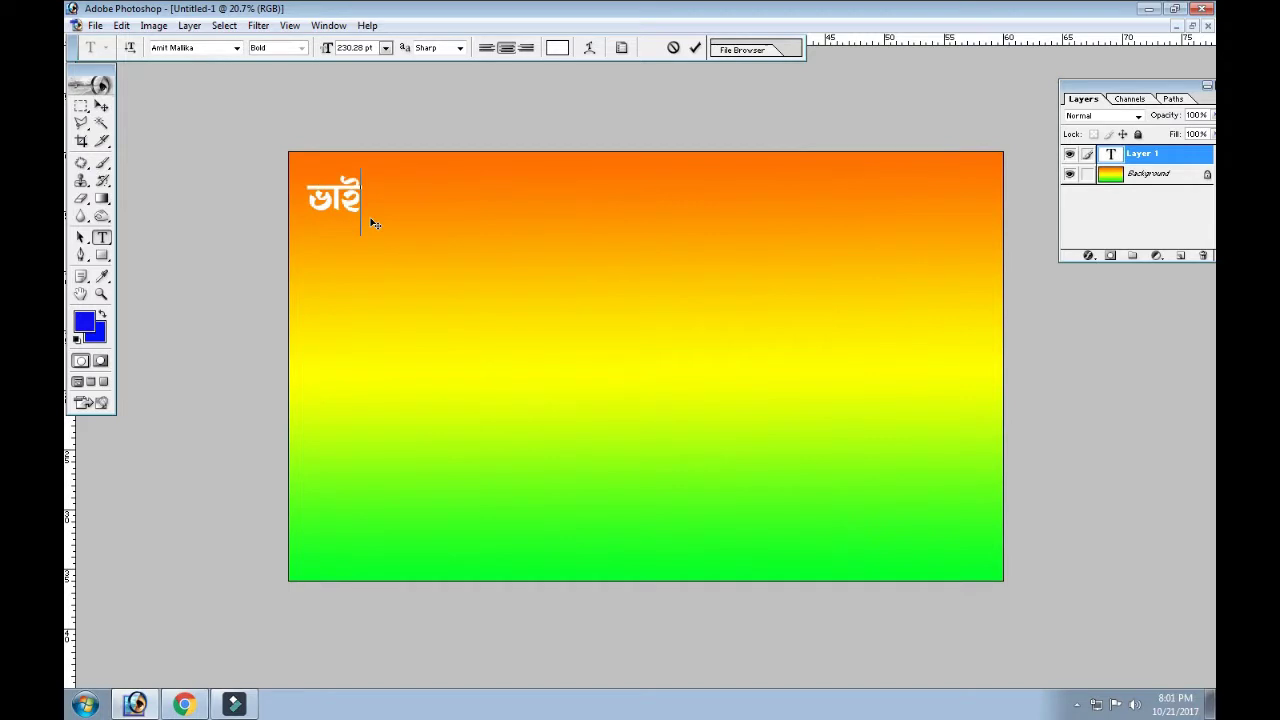
text( ভাই)
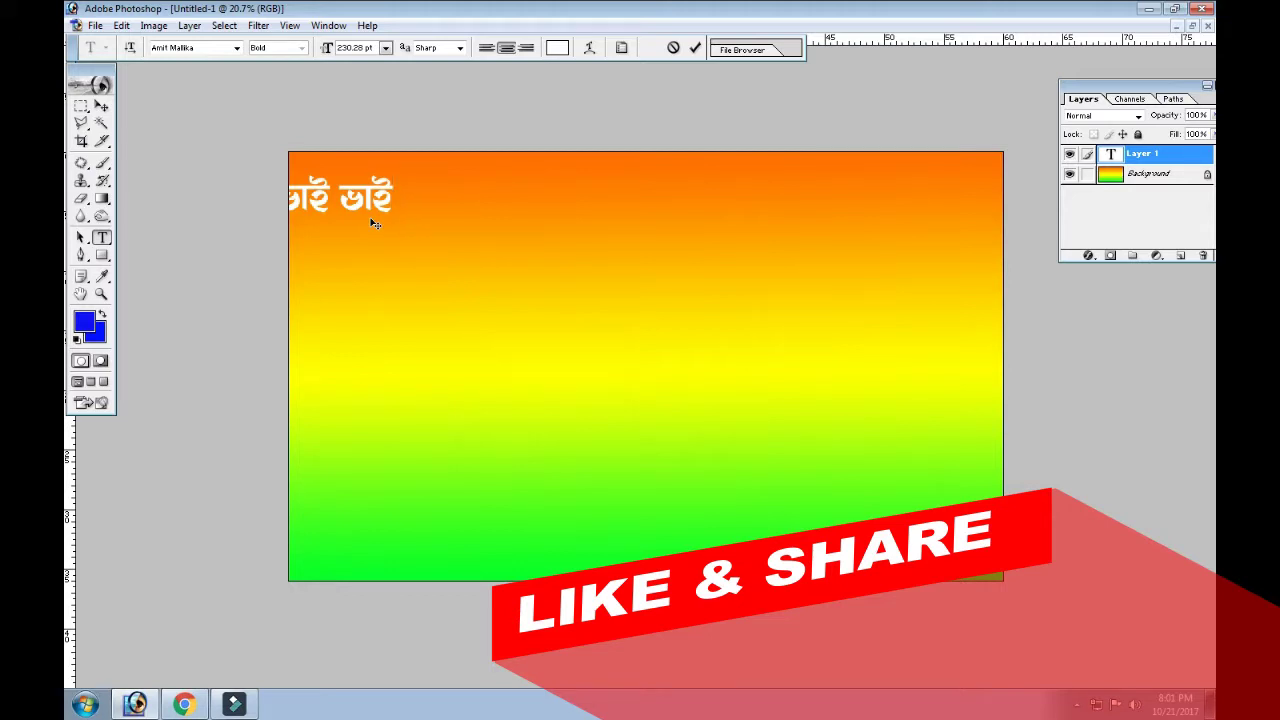
text( ভ)
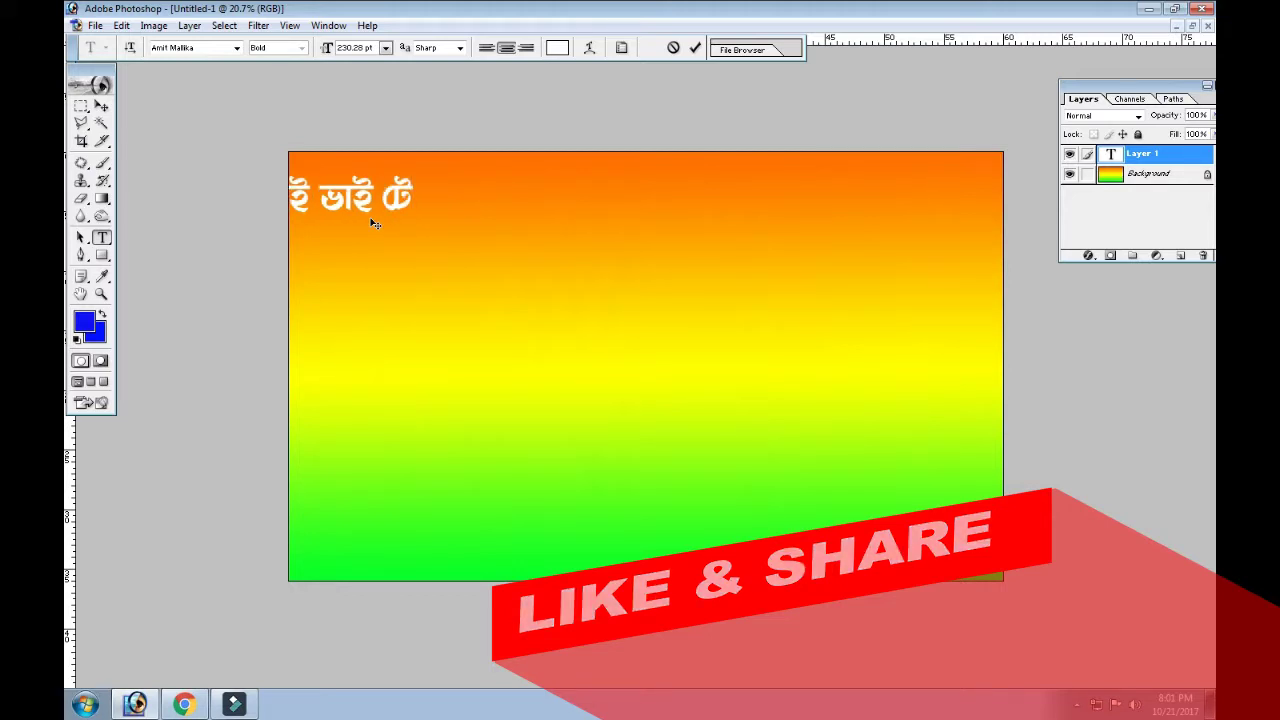
text(লাস)
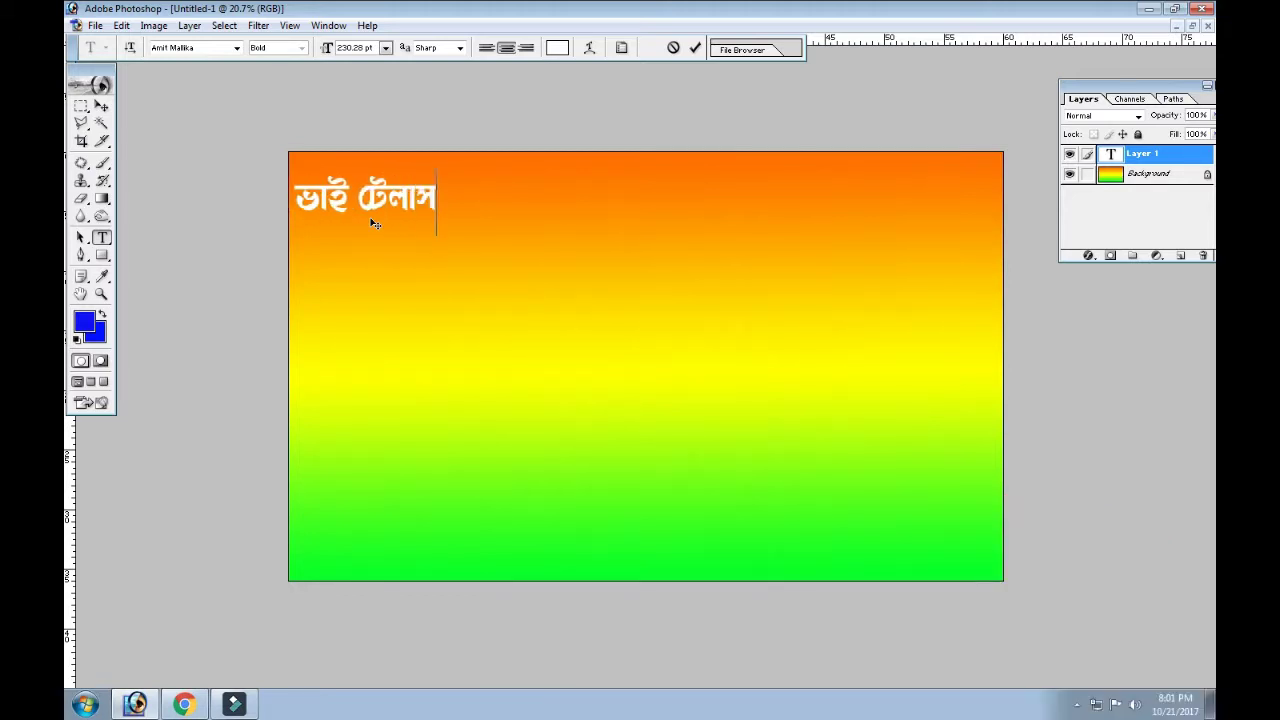
text(র্)
- Move the title onto the canvas and scale it up to span most of the top width
click(101, 105)
drag(427, 199, 509, 188)
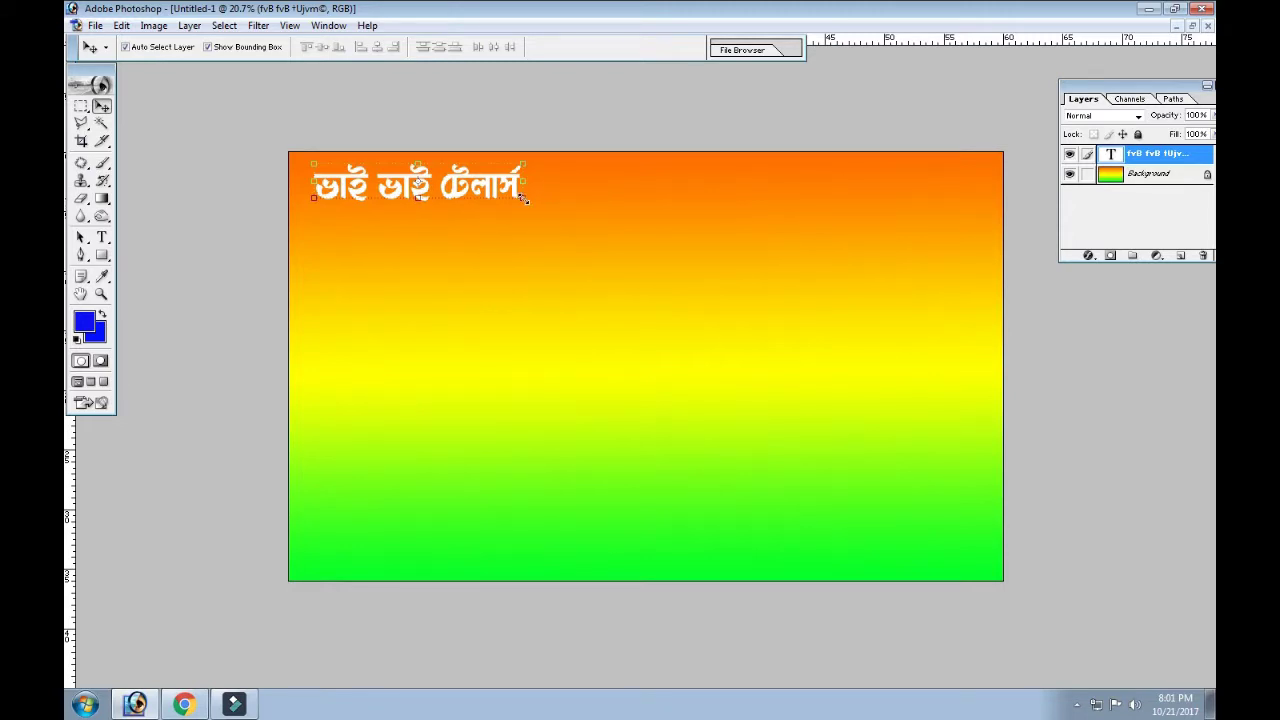
drag(525, 199, 694, 220)
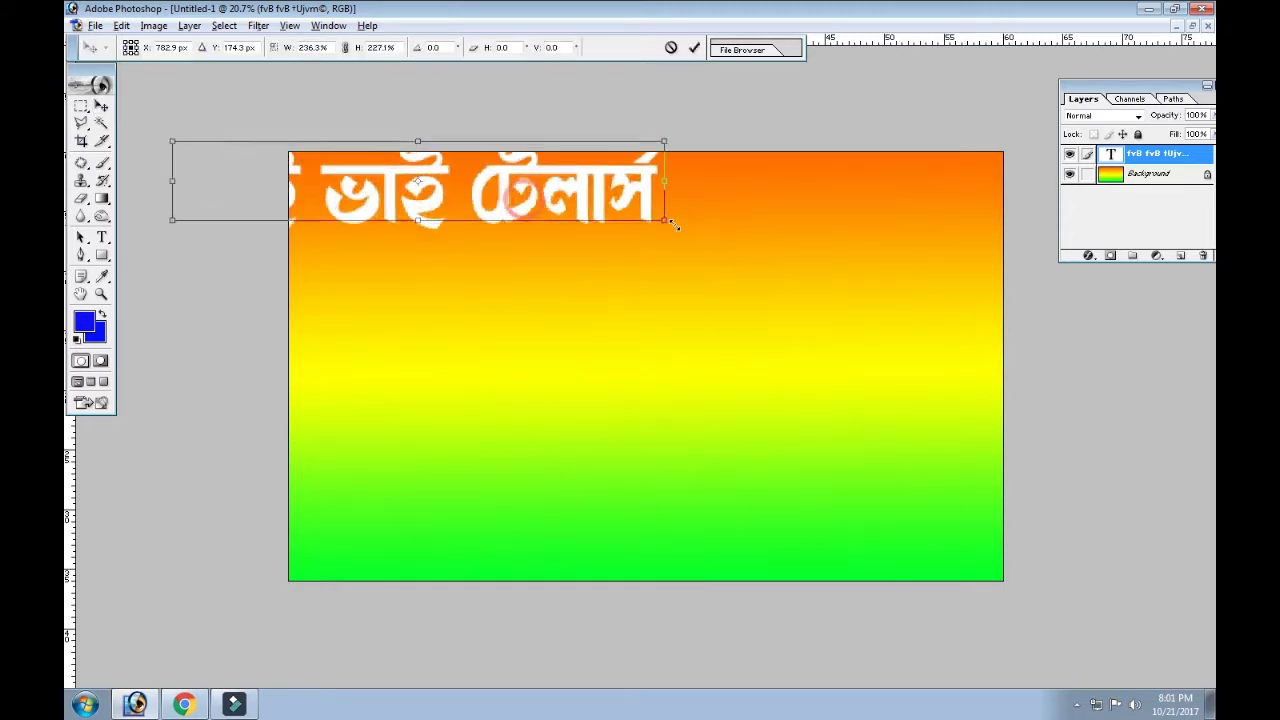
mouse_move(591, 182)
mouse_down()
mouse_move(668, 205)
mouse_move(770, 207)
mouse_up()
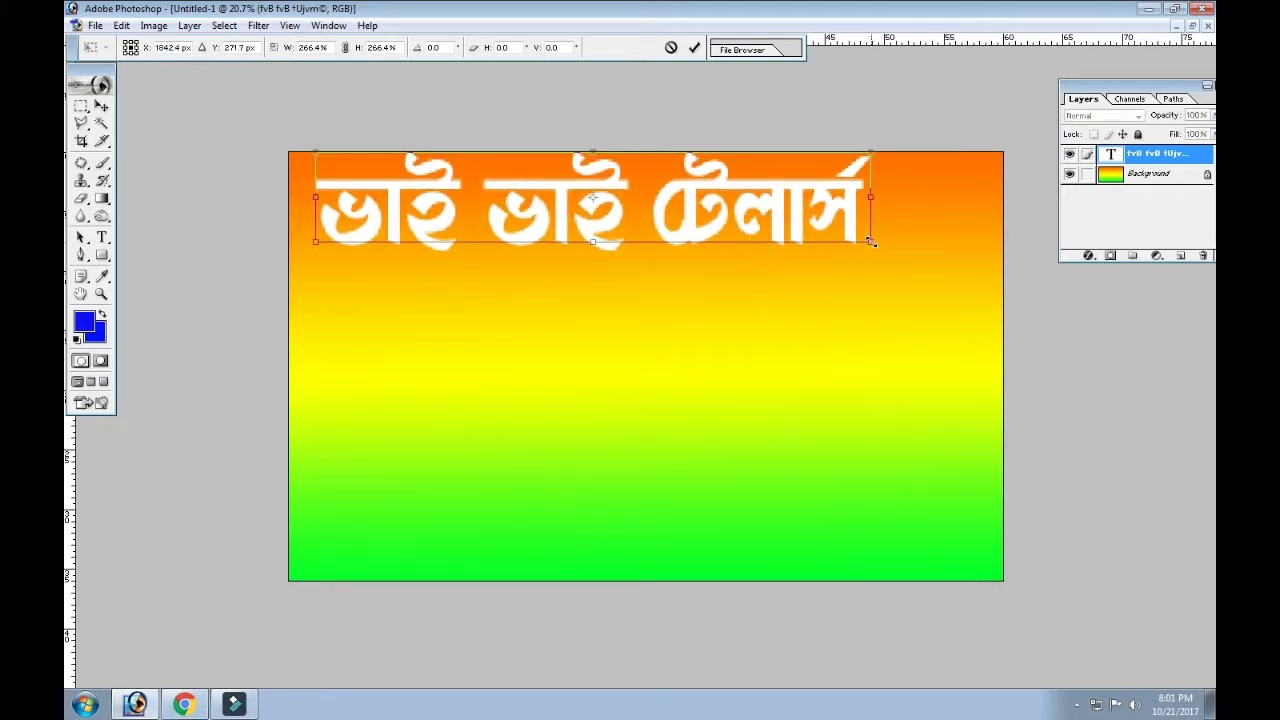
drag(871, 242, 979, 245)
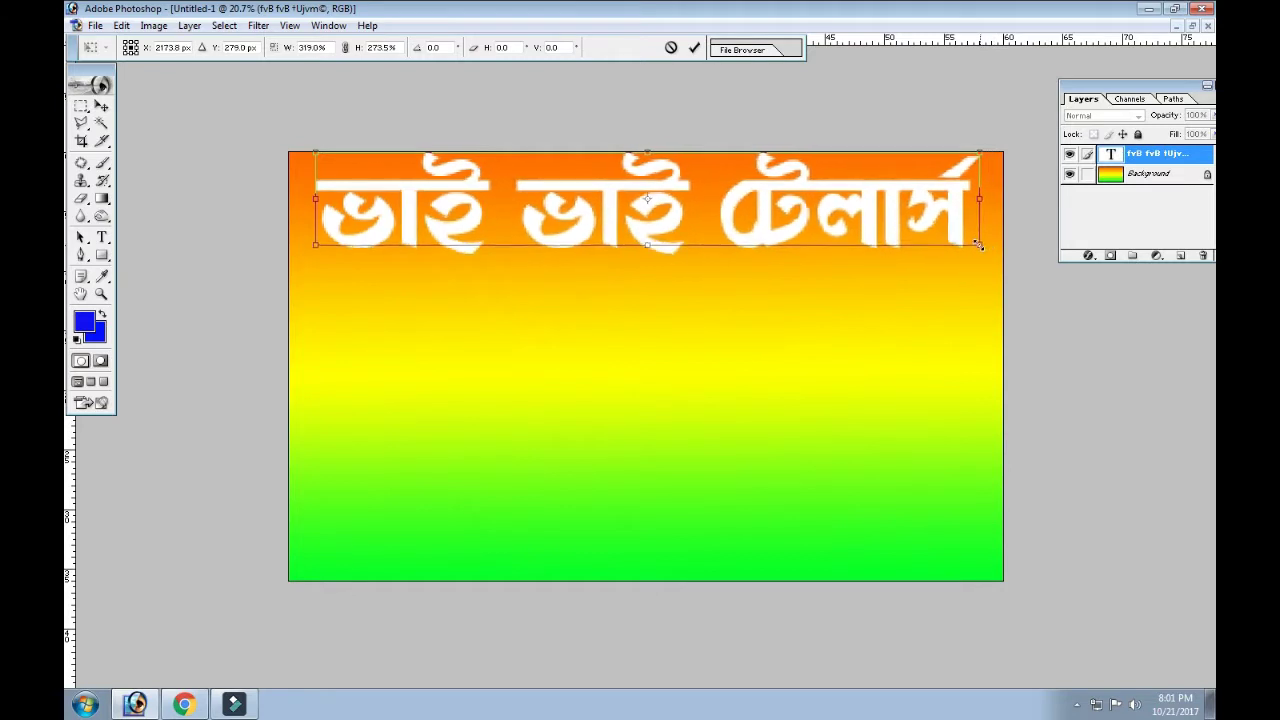
key(Return)
click(920, 207)
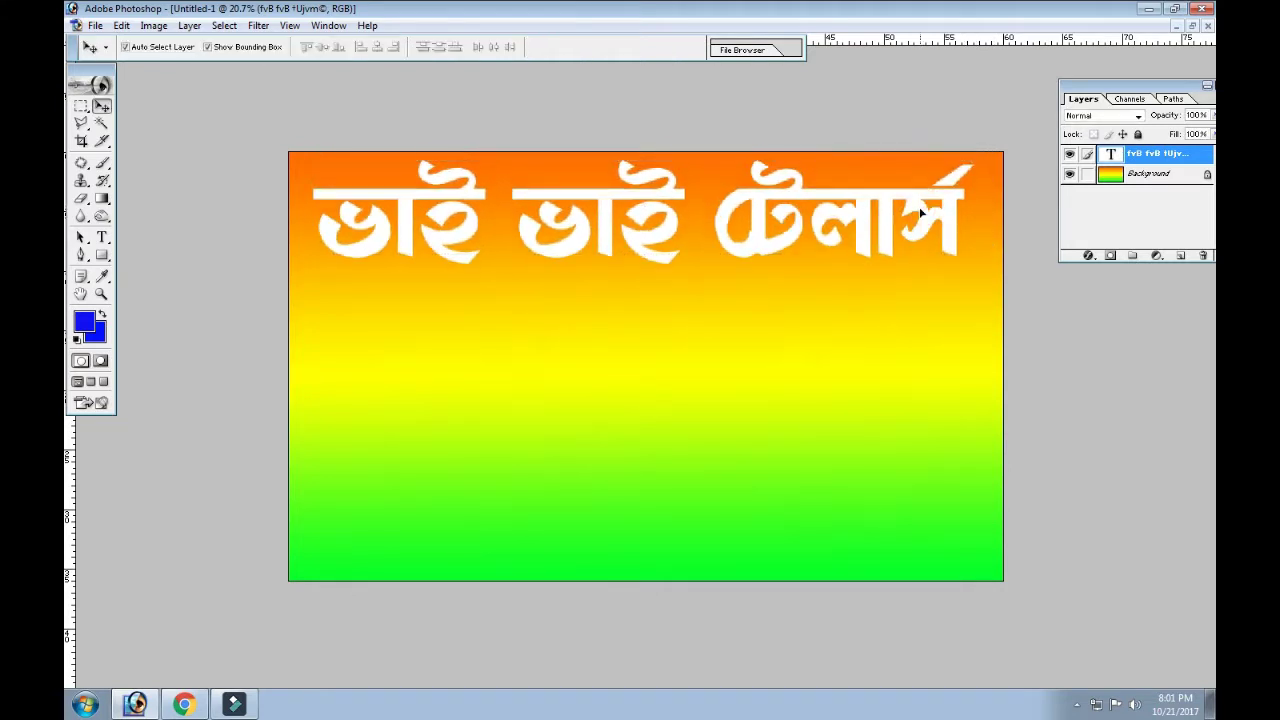
- Select the whole Bengali title and change its text colour to red
click(101, 237)
drag(323, 212, 984, 143)
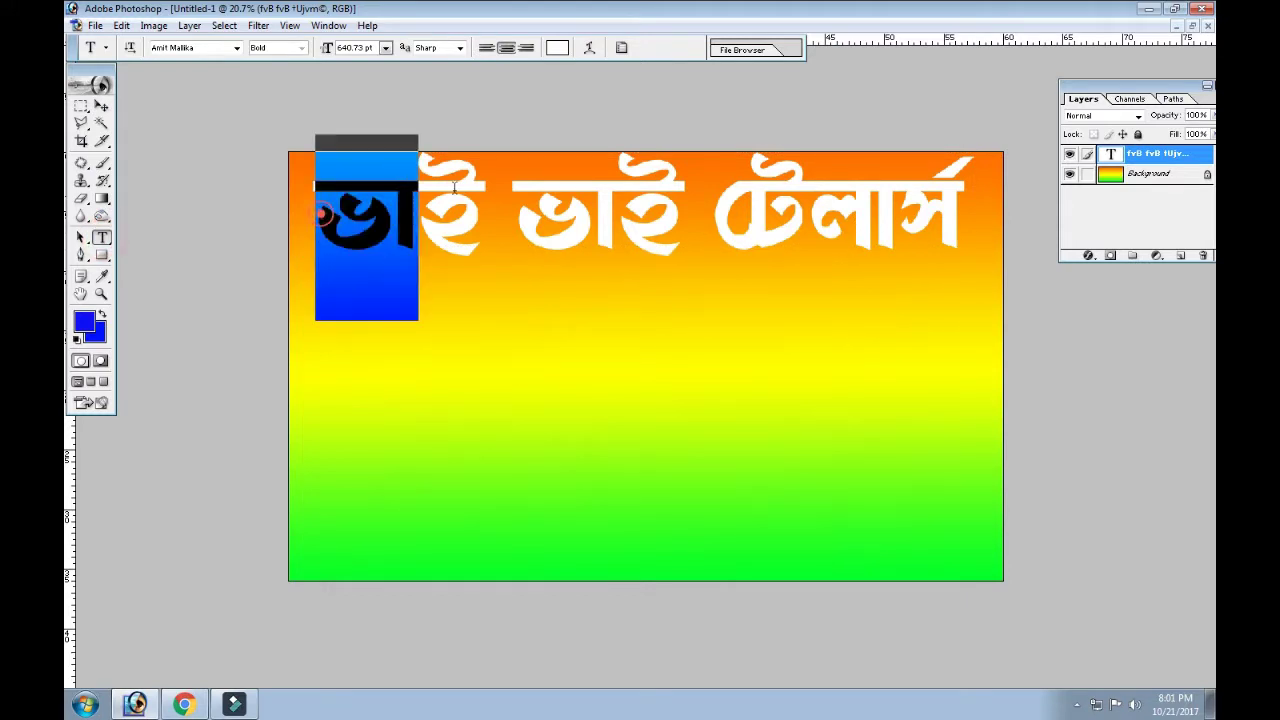
click(510, 258)
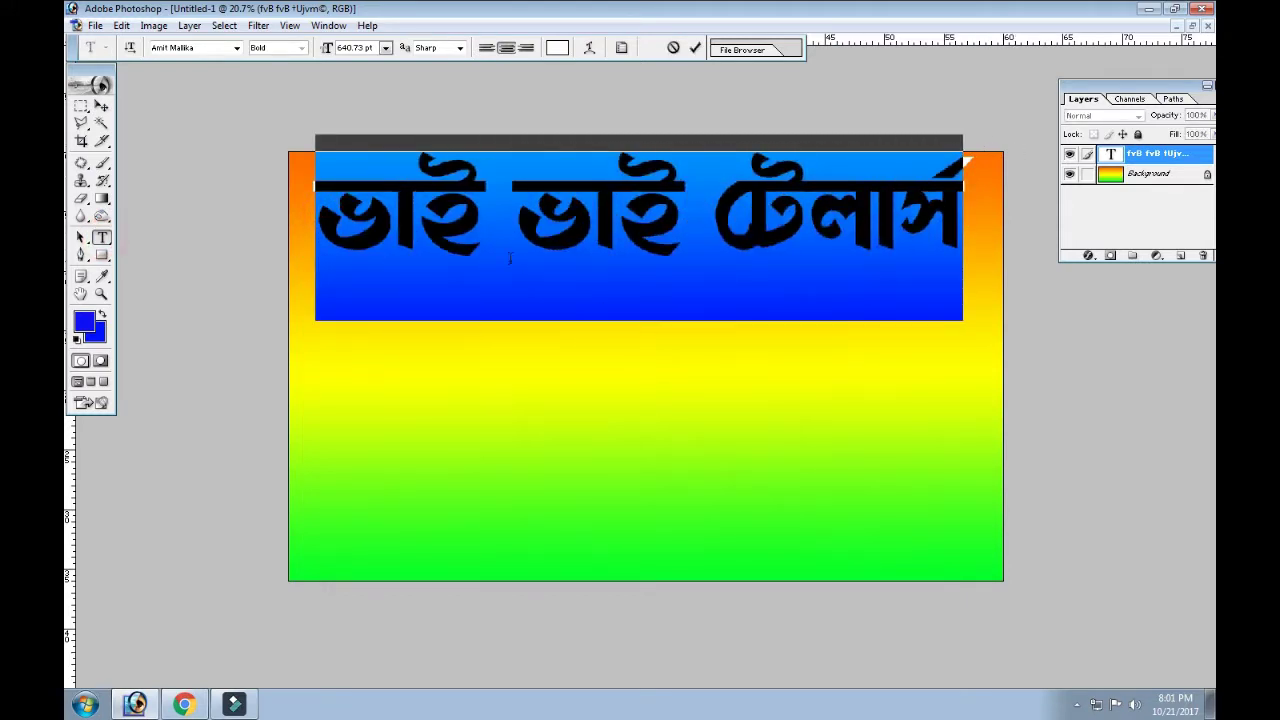
click(557, 48)
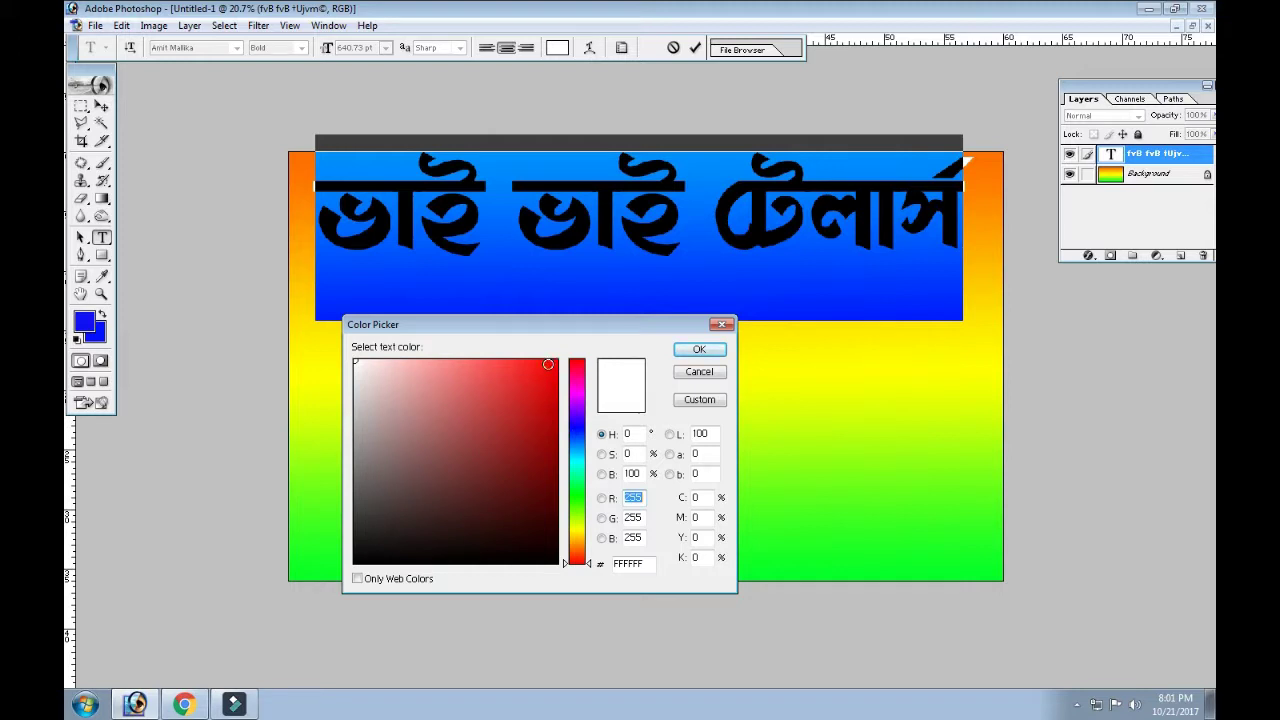
click(555, 361)
click(699, 349)
click(660, 240)
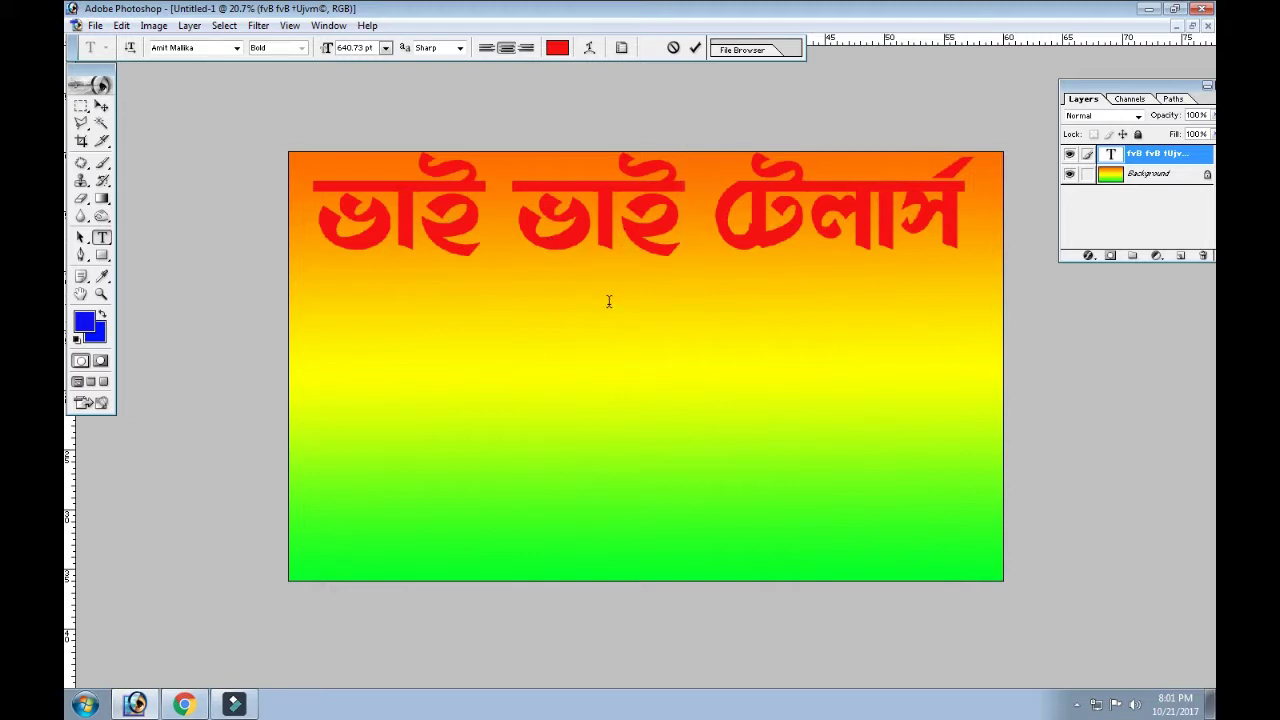
- Reselect the title and recolour it cyan (12C8F6)
drag(310, 205, 966, 180)
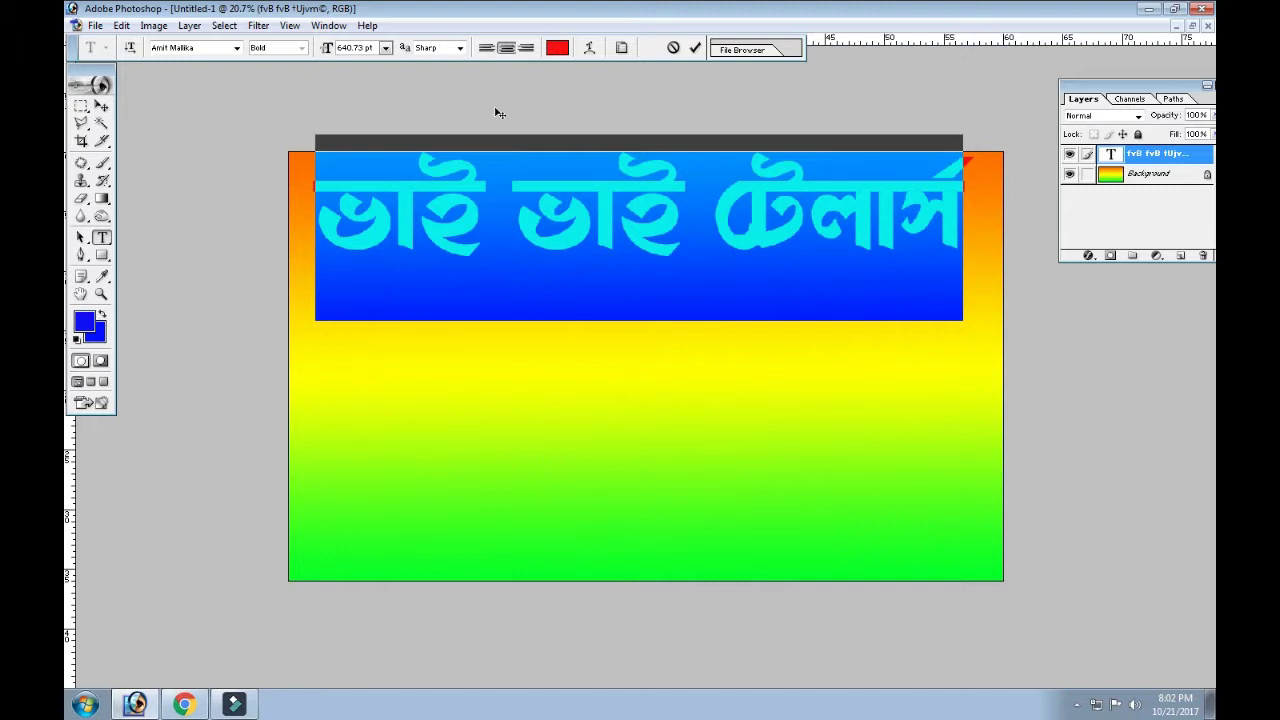
click(558, 48)
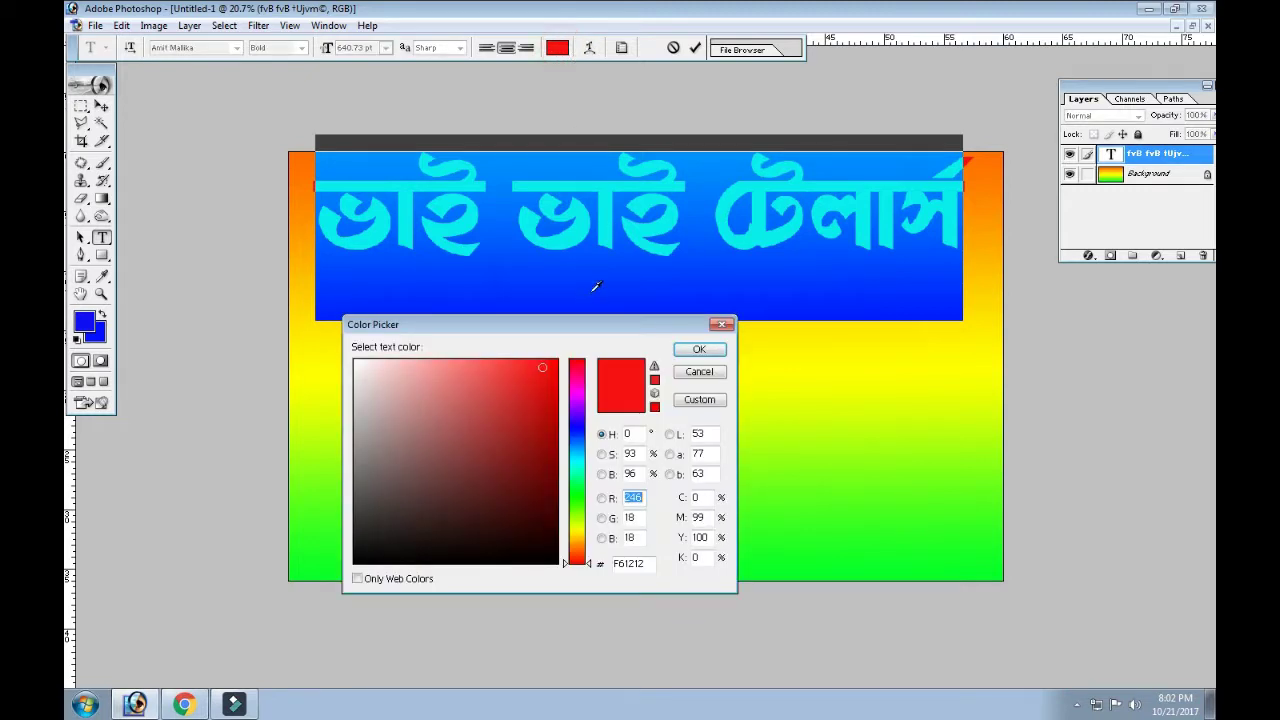
click(580, 455)
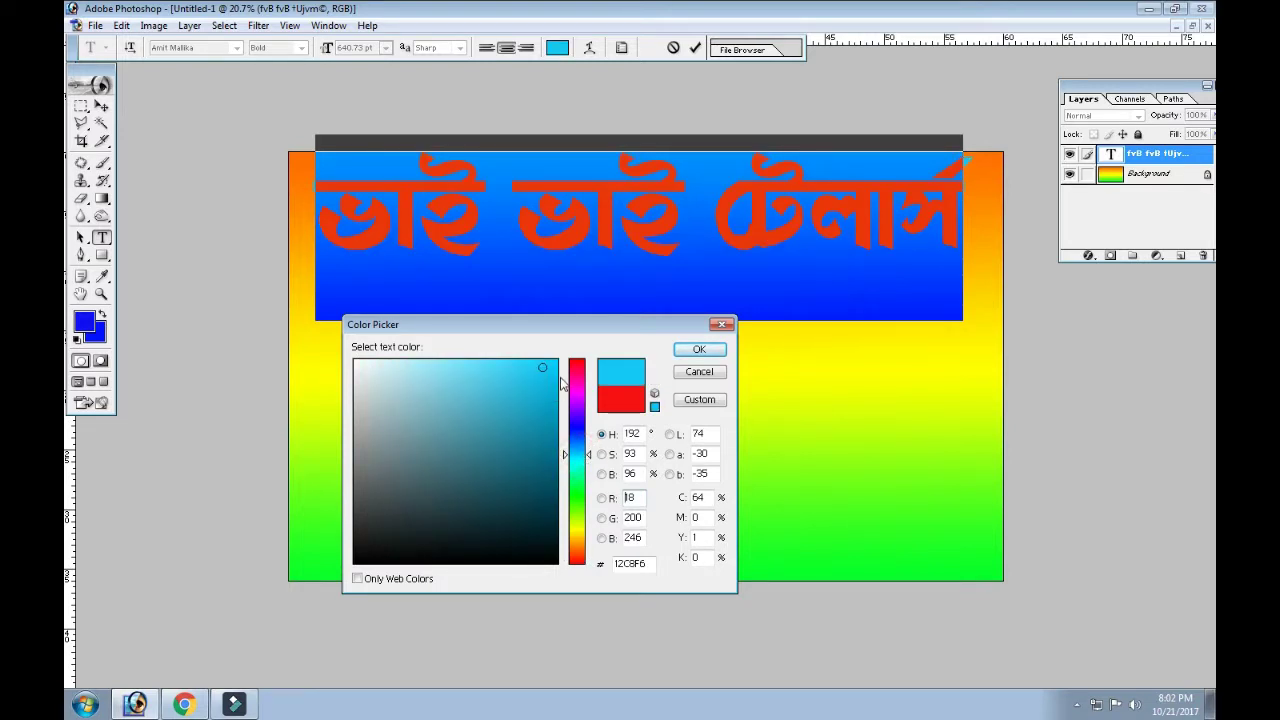
click(691, 349)
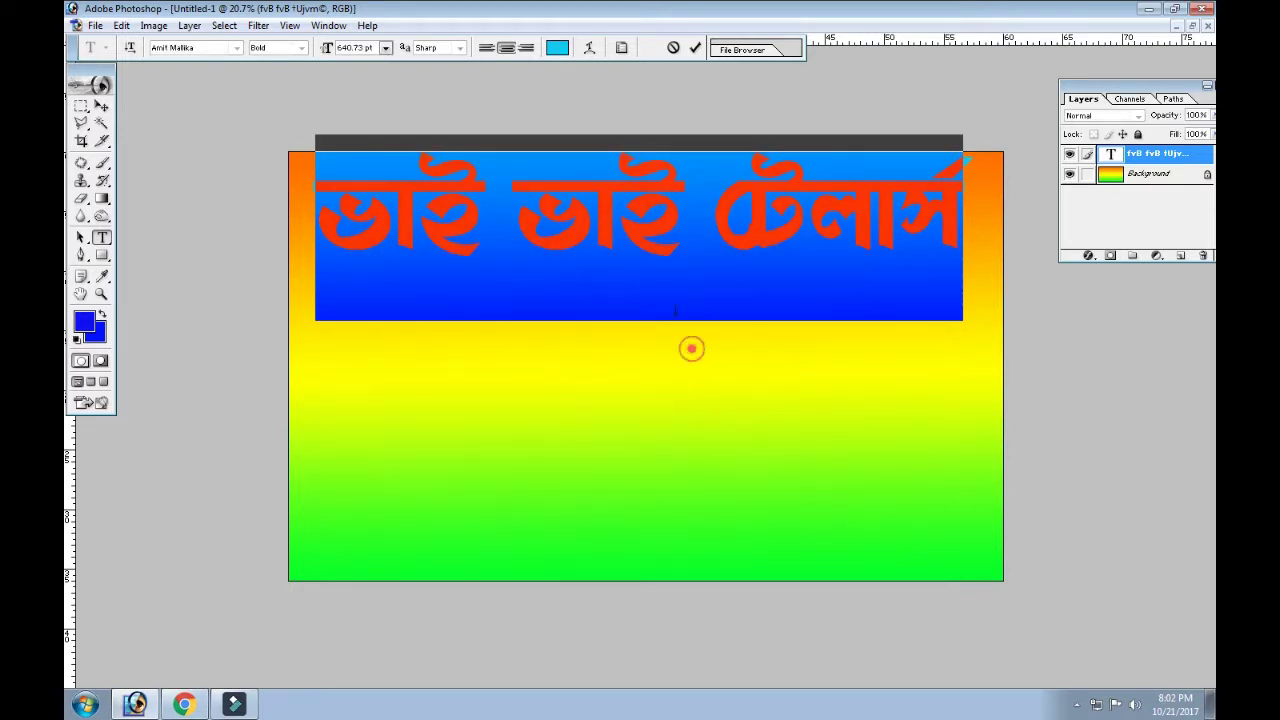
click(635, 240)
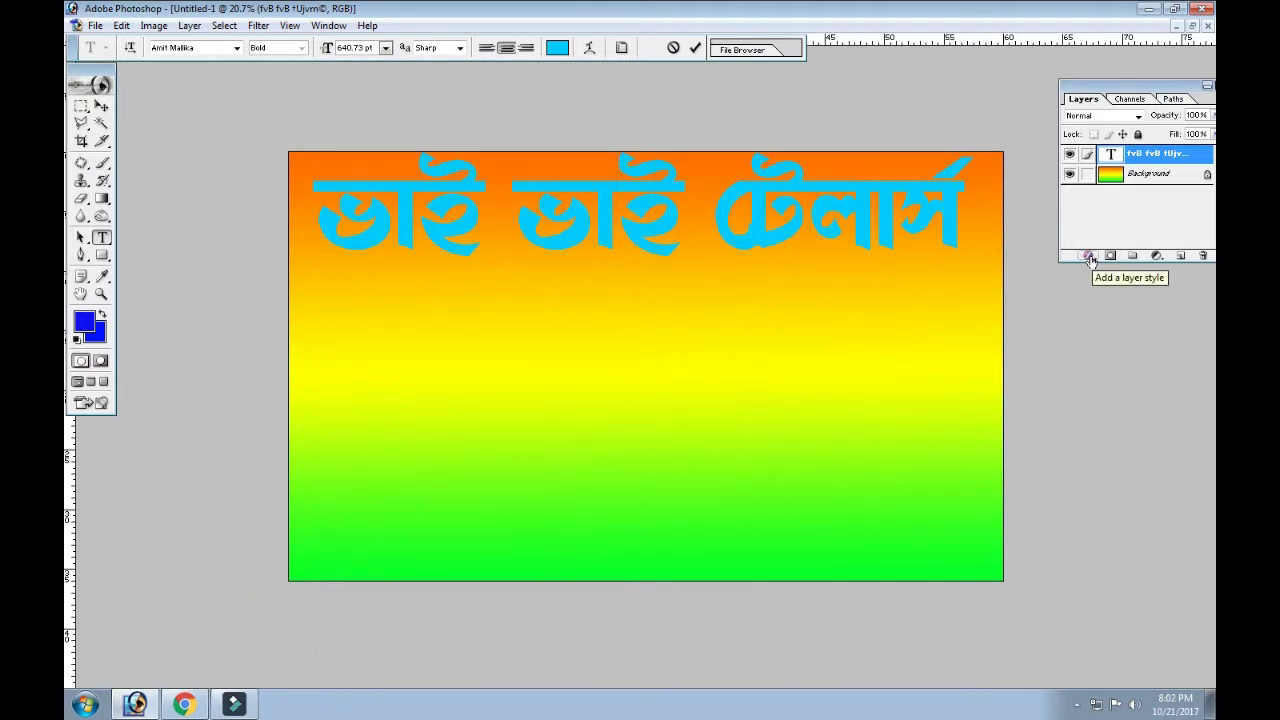
- Open the Add a layer style menu for the cyan title layer
click(1090, 257)
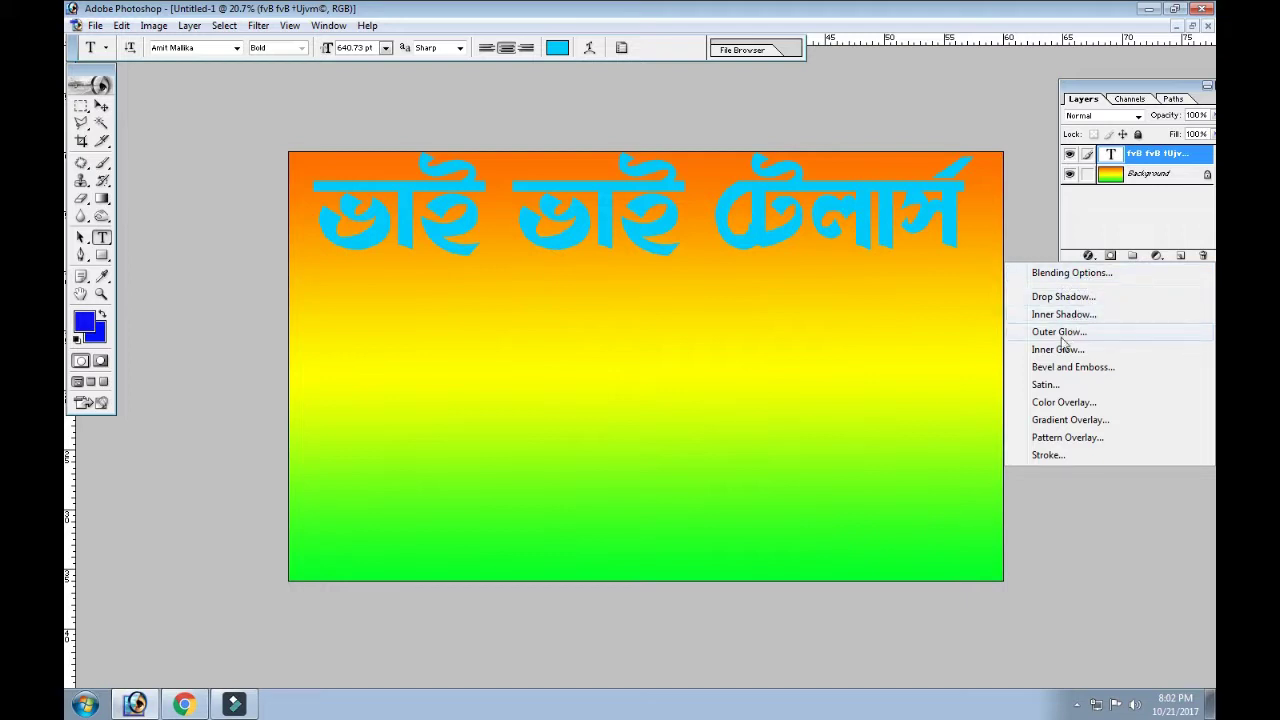
- Add a white (FFFFFF) outside Stroke of about 3 px to the title
click(1063, 457)
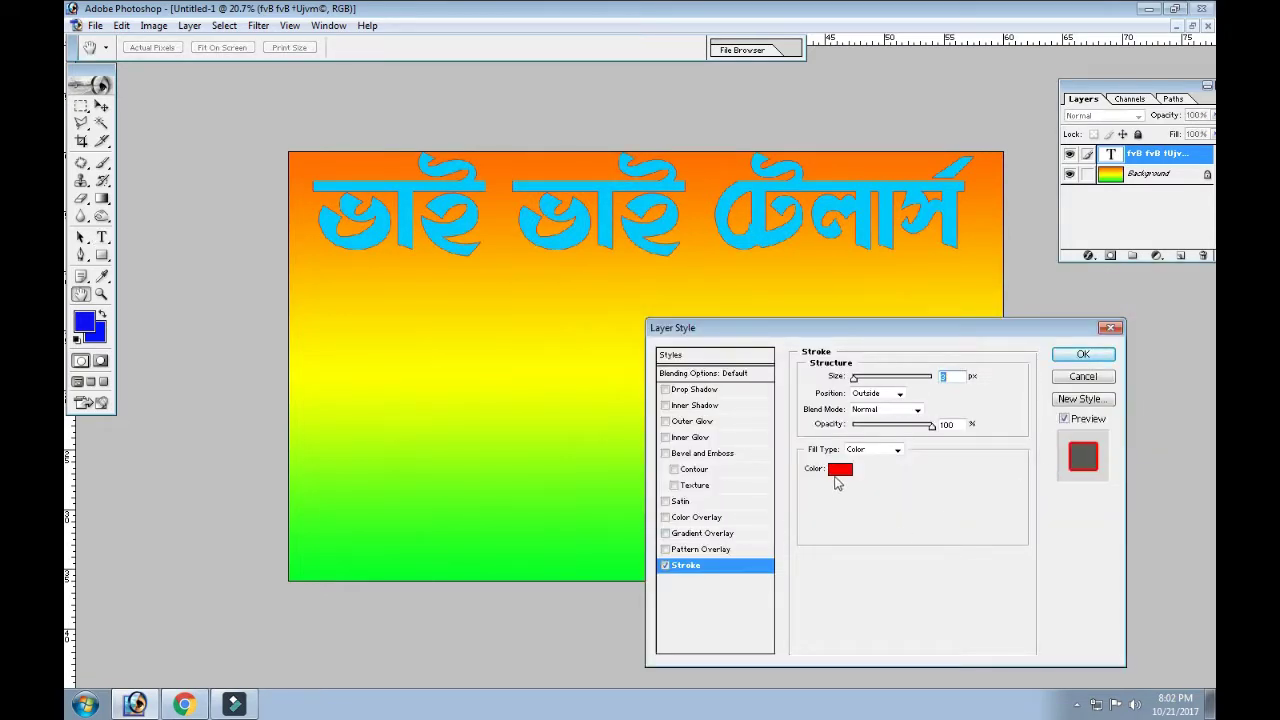
click(840, 470)
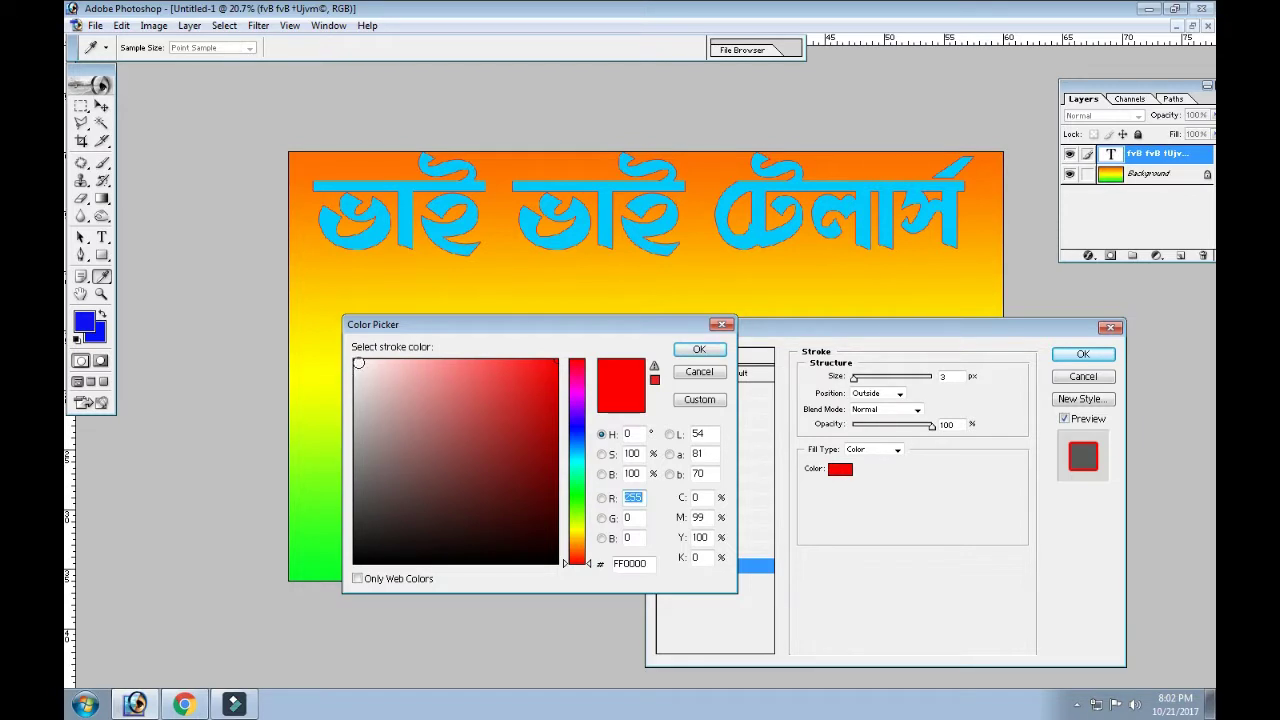
click(357, 363)
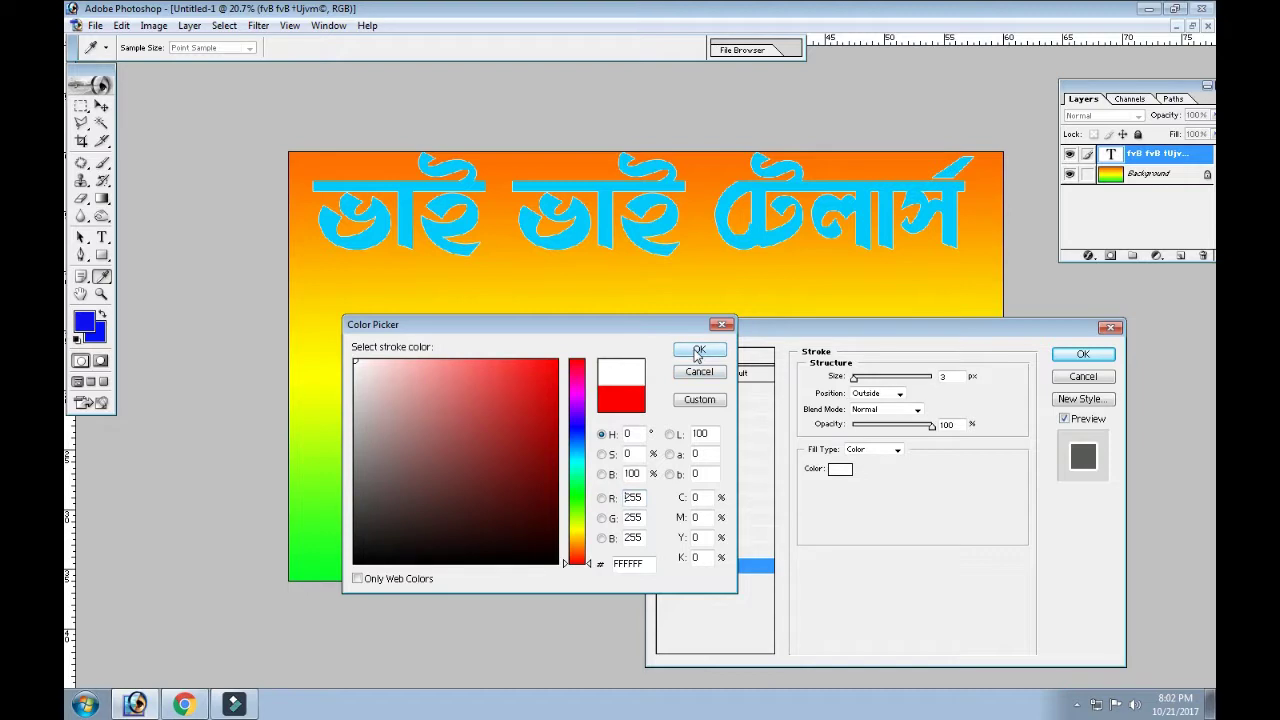
click(698, 351)
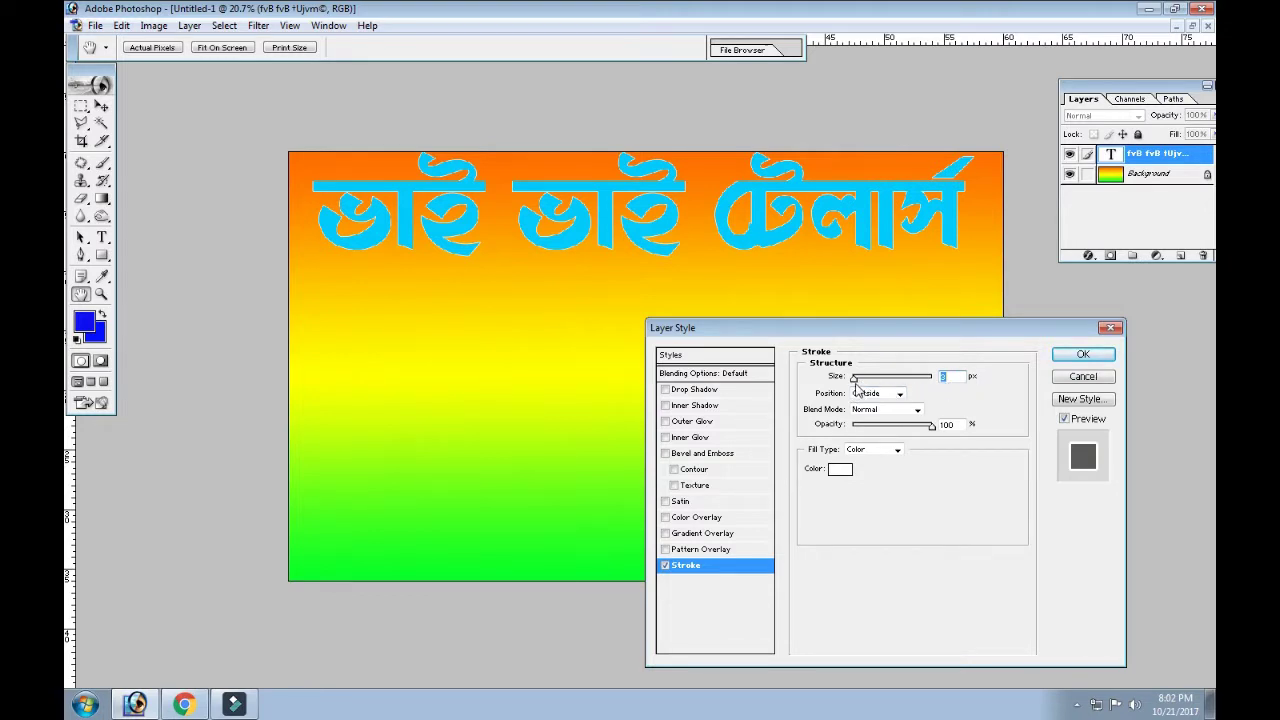
drag(855, 381, 857, 381)
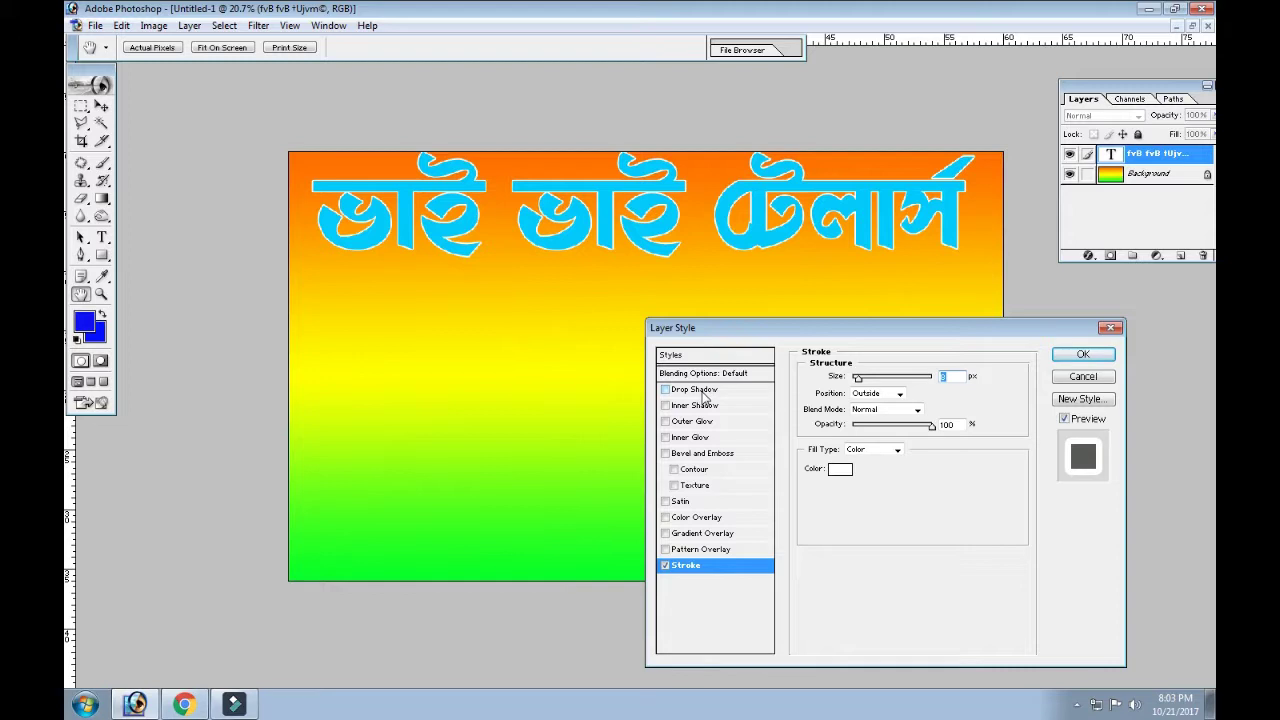
- Add a drop shadow with Distance 33 px and Spread 37%, then apply the layer style
click(703, 392)
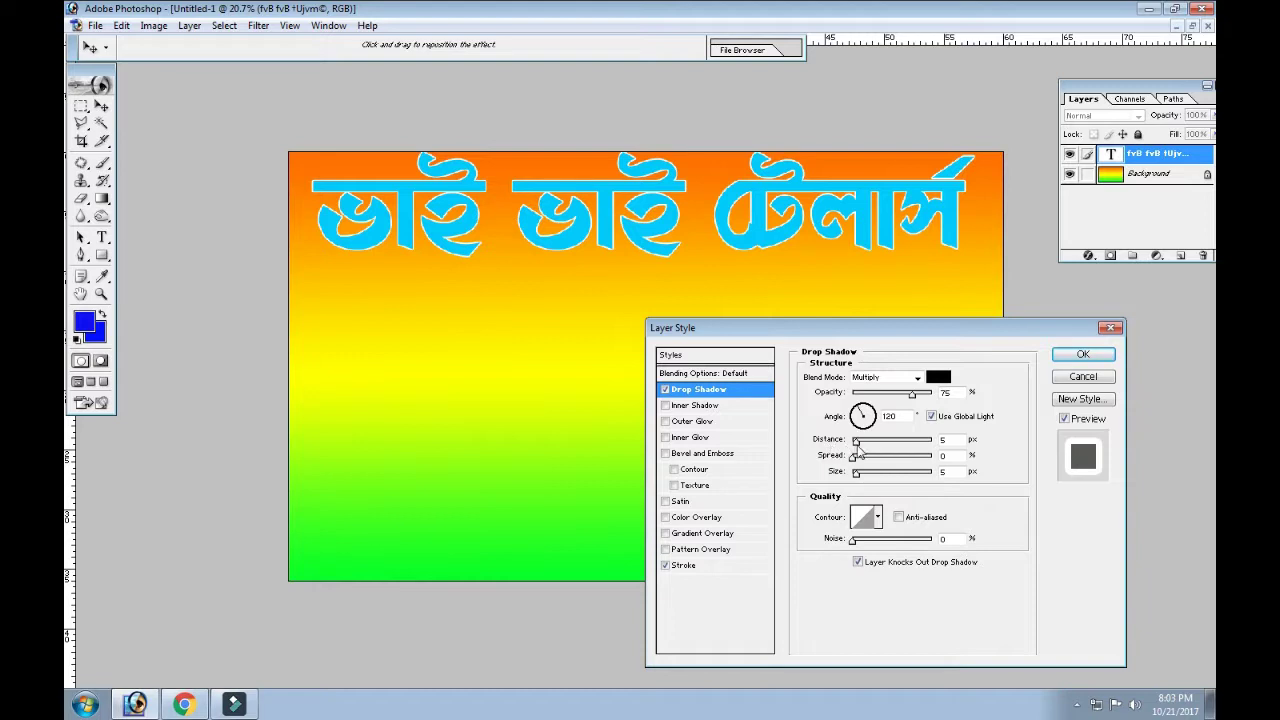
drag(858, 449, 867, 456)
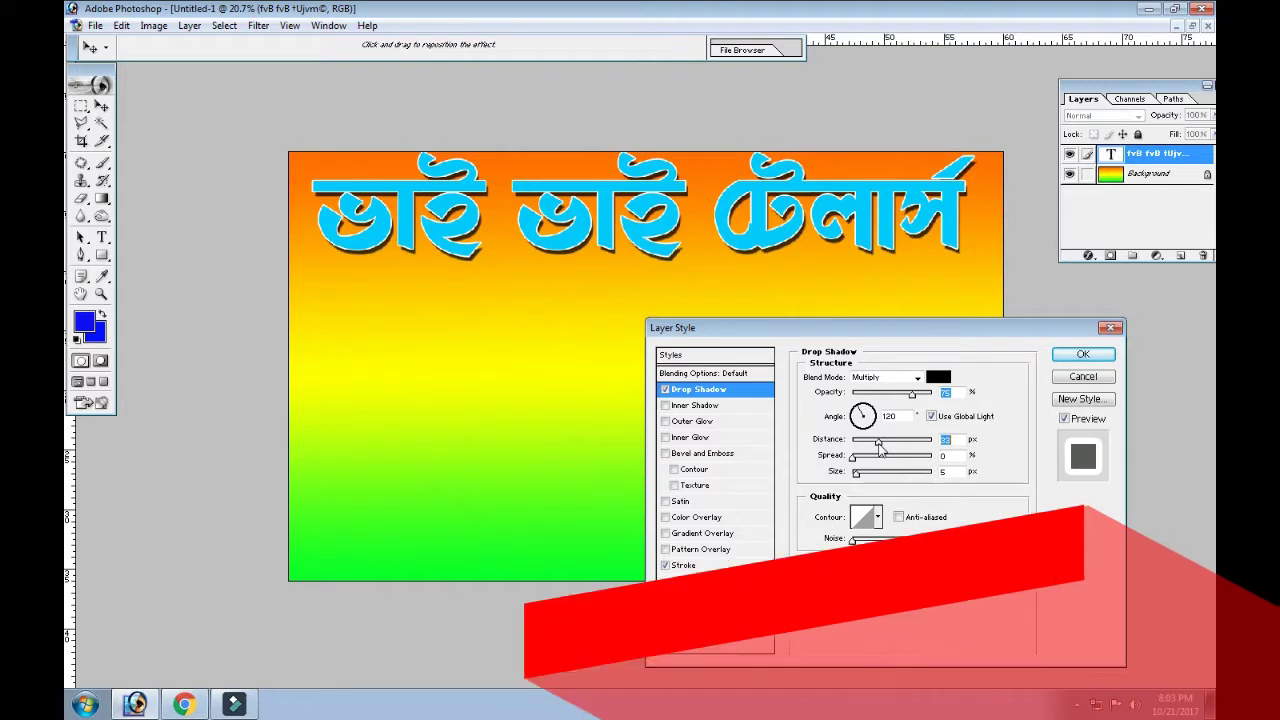
mouse_move(856, 456)
mouse_down()
mouse_move(875, 460)
mouse_move(866, 477)
mouse_move(880, 480)
mouse_move(866, 478)
mouse_up()
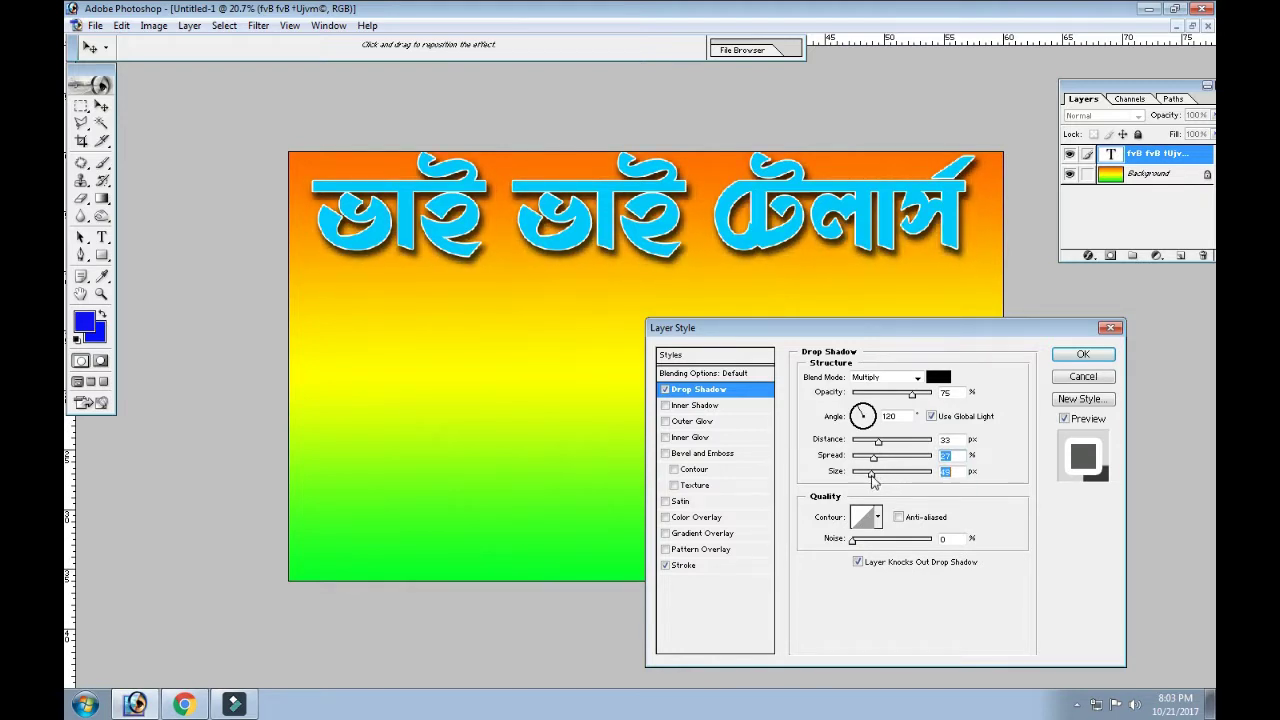
key(Return)
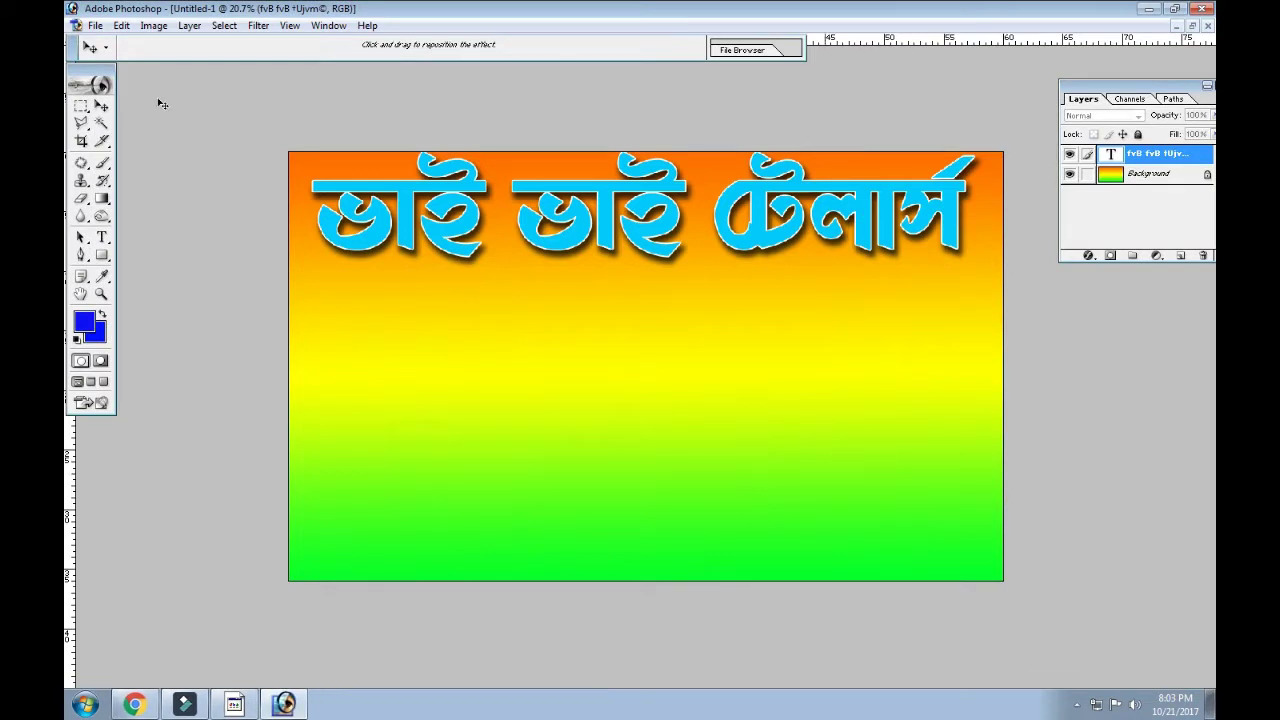
click(124, 27)
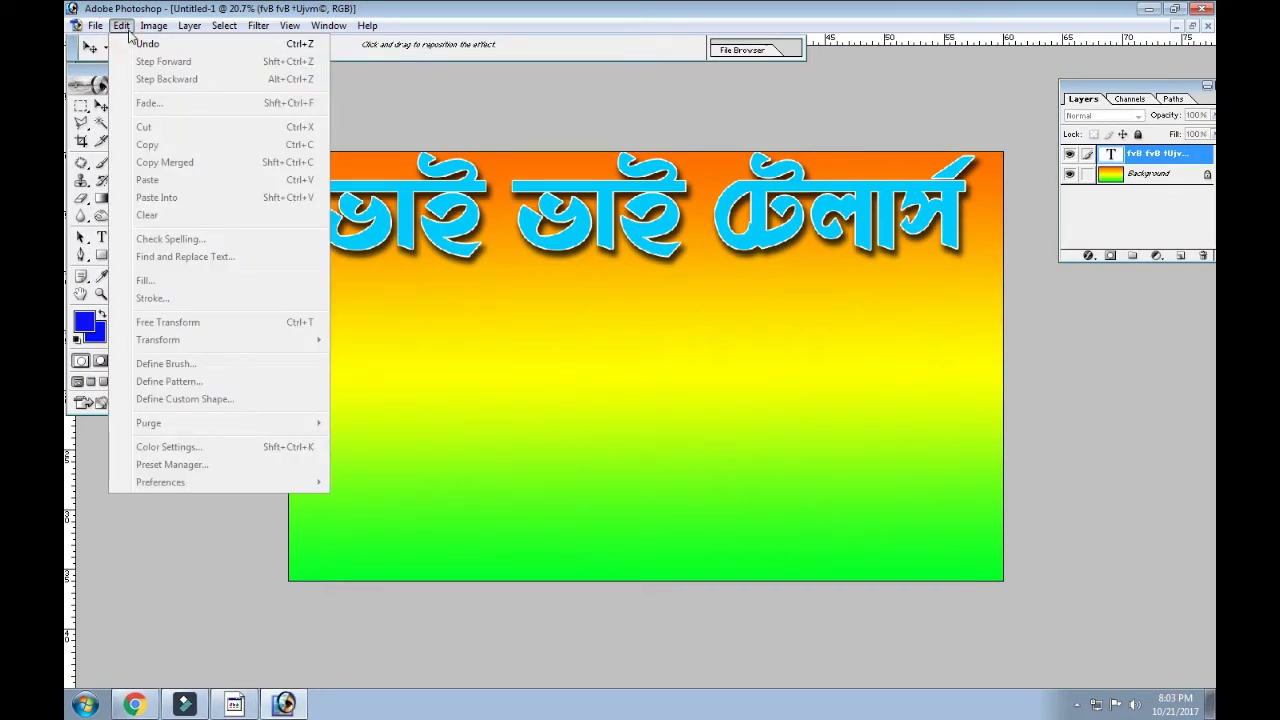
click(145, 44)
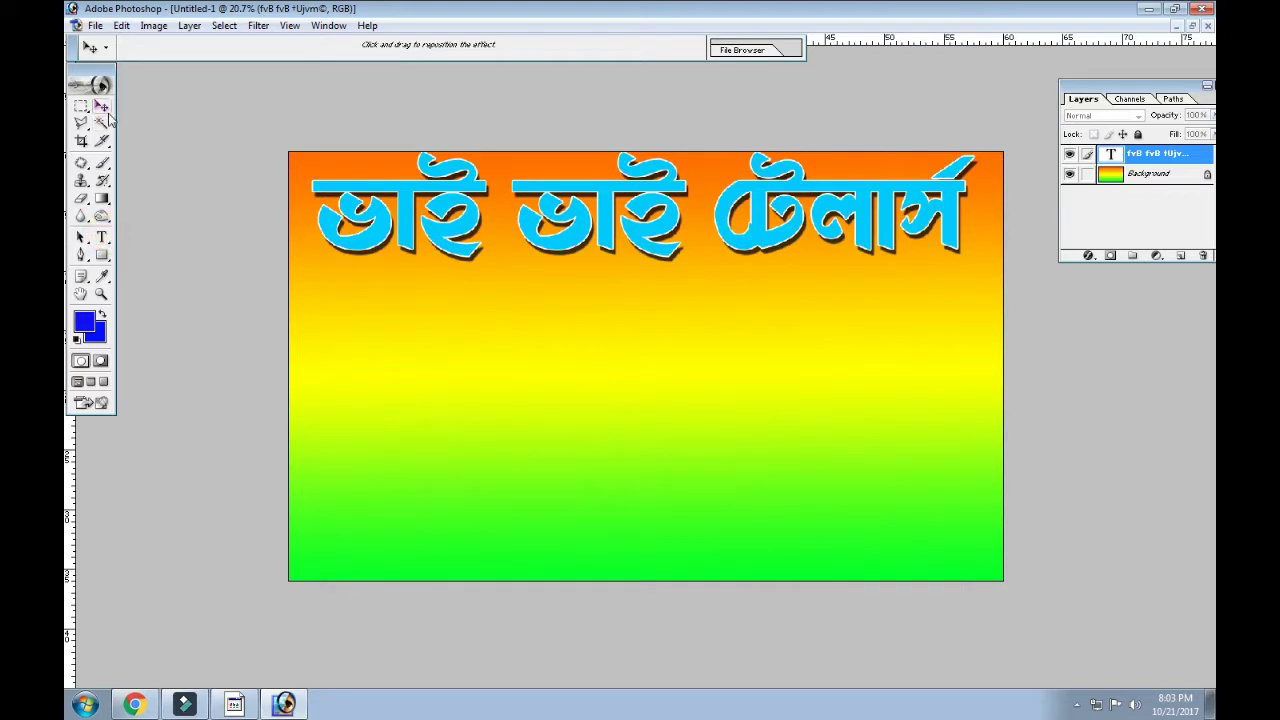
click(121, 26)
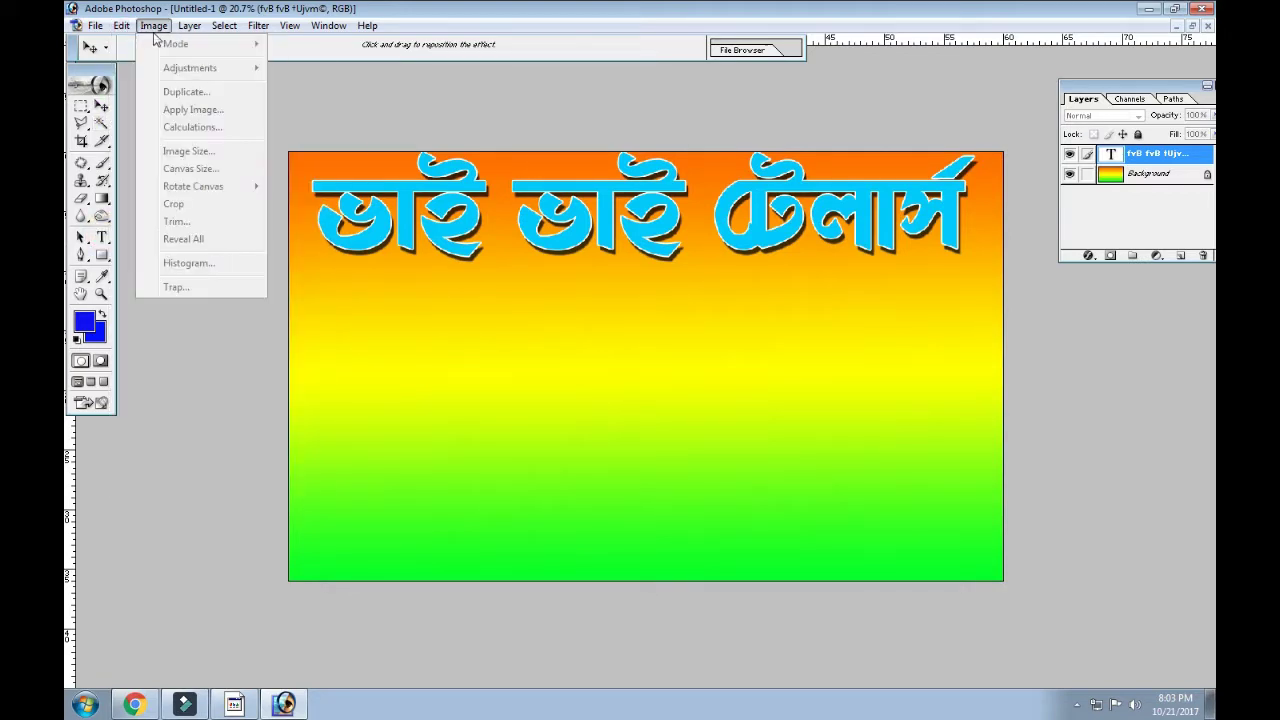
click(457, 336)
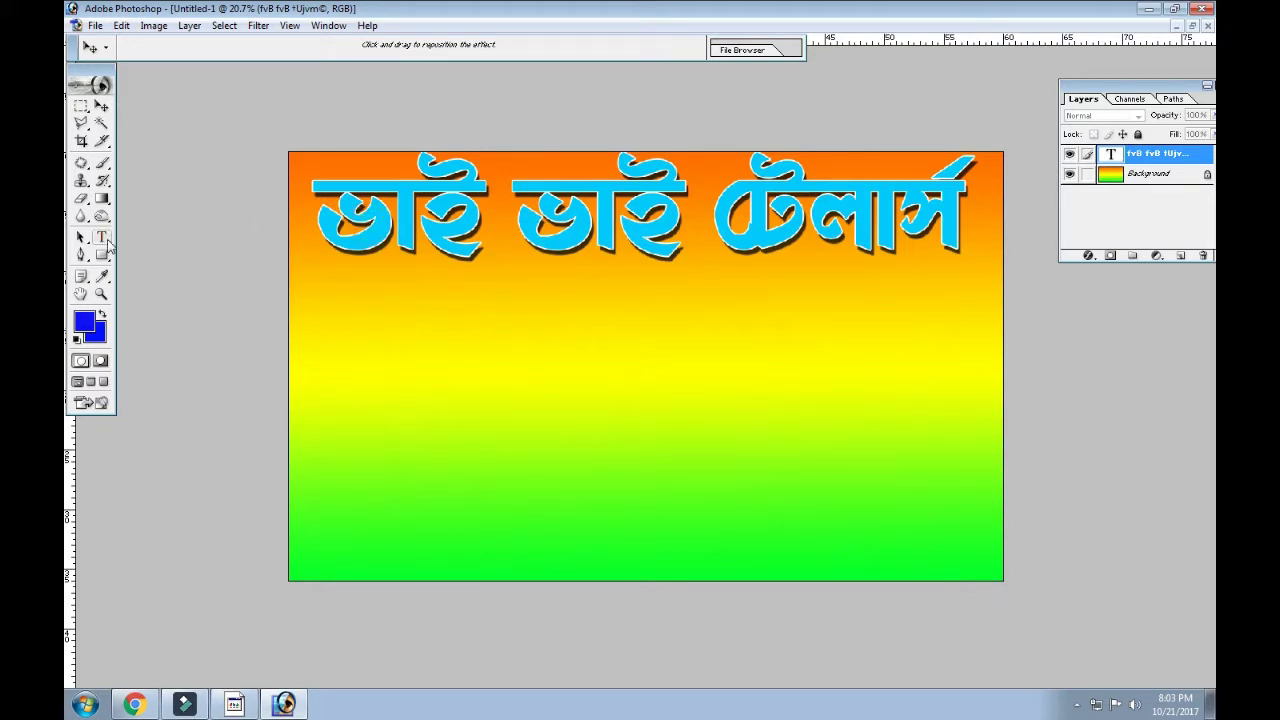
click(121, 26)
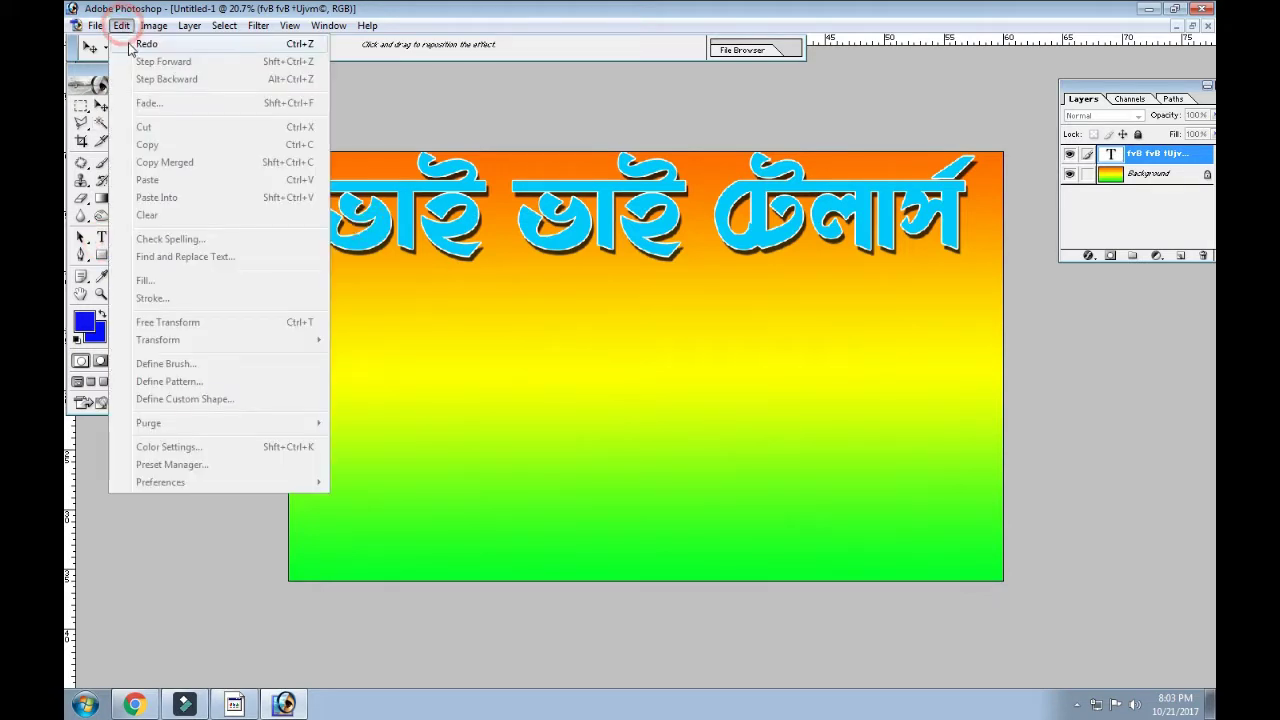
click(132, 40)
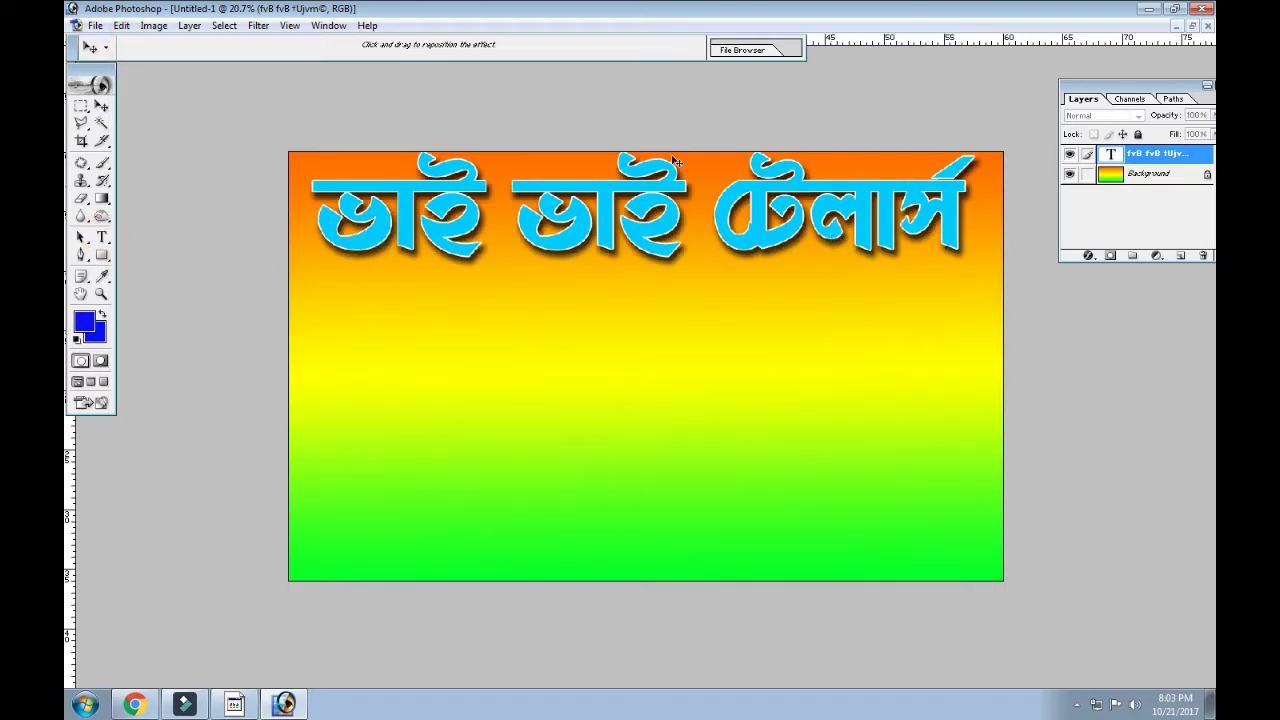
click(101, 106)
key(t)
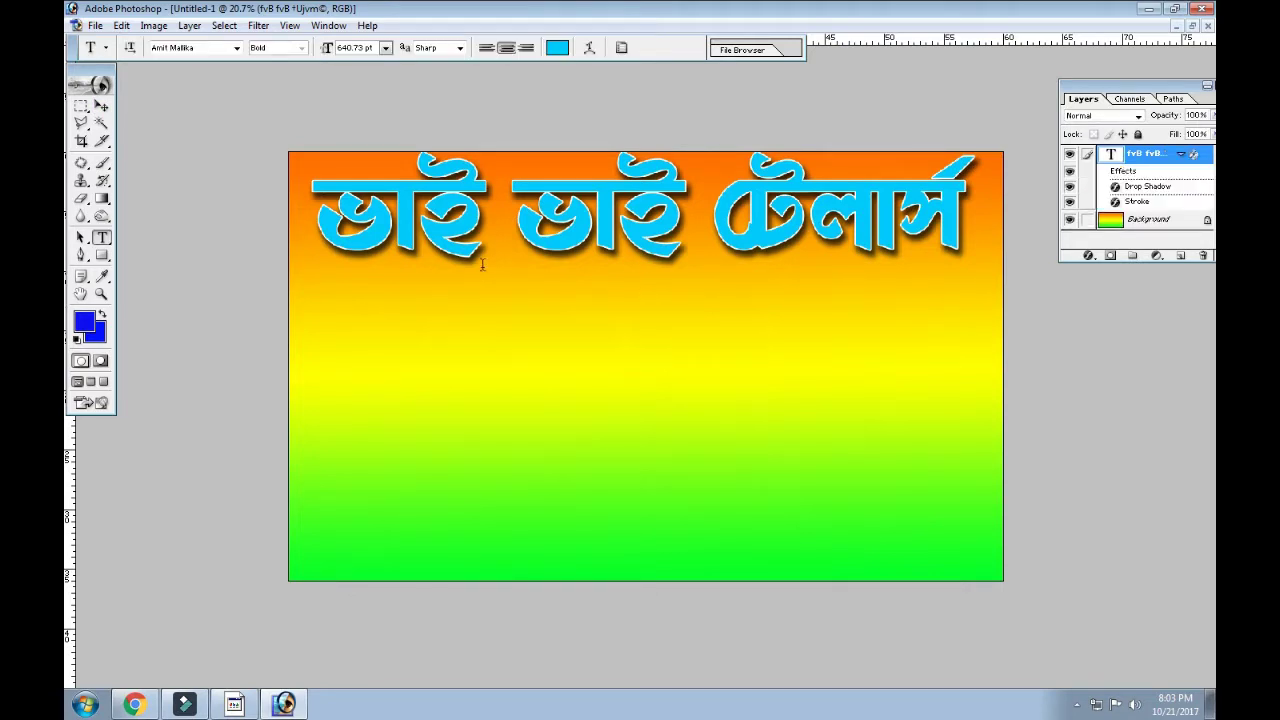
- Select the whole Bengali title and recolour its text red (FB0415)
click(338, 224)
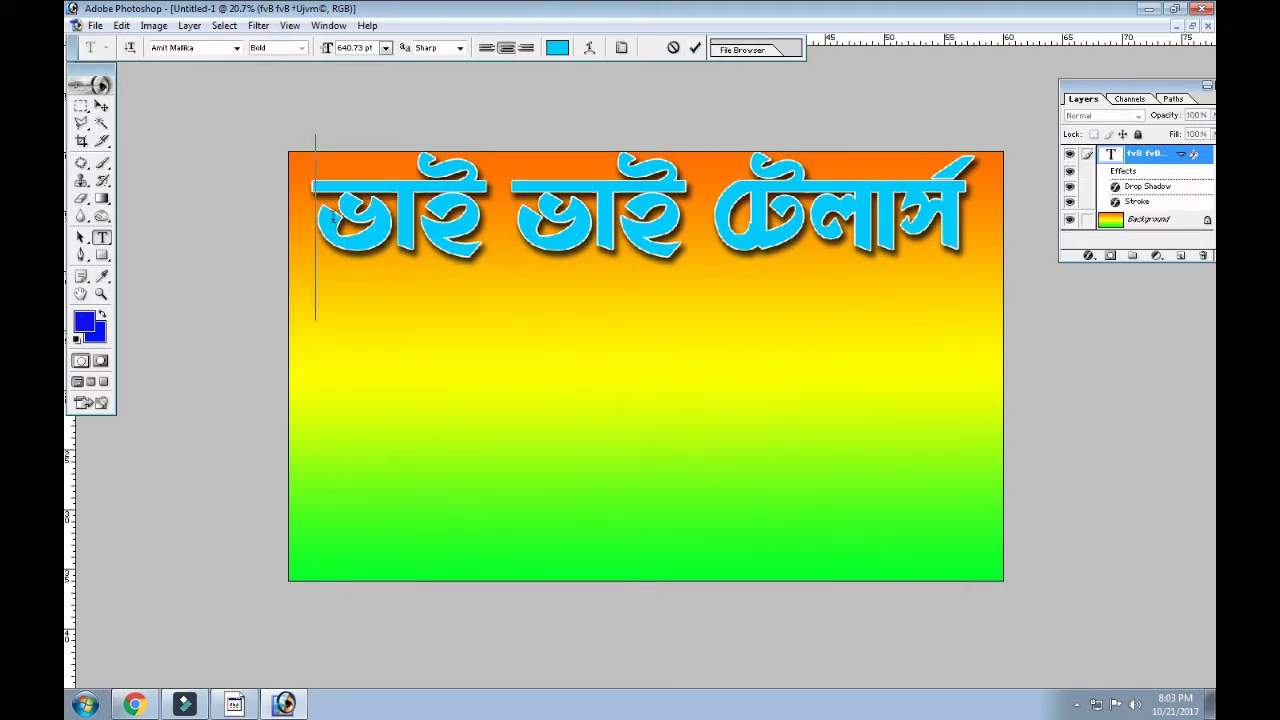
drag(316, 222, 1058, 207)
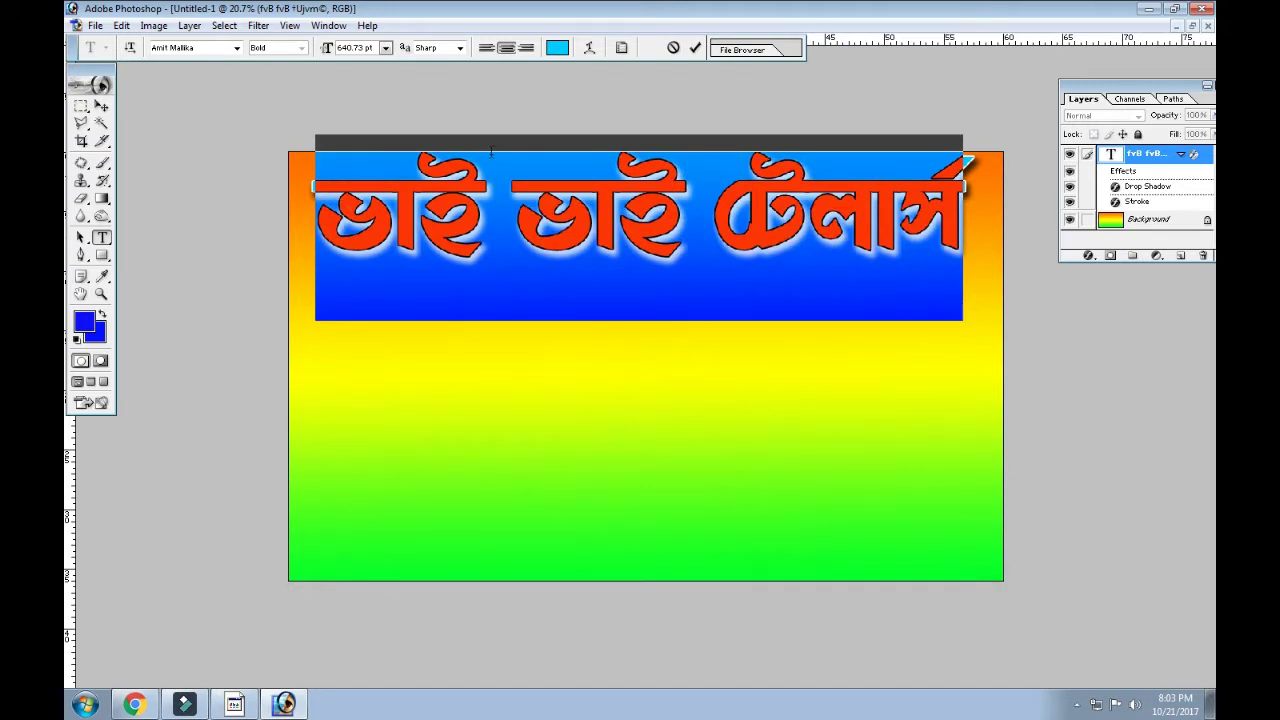
click(557, 48)
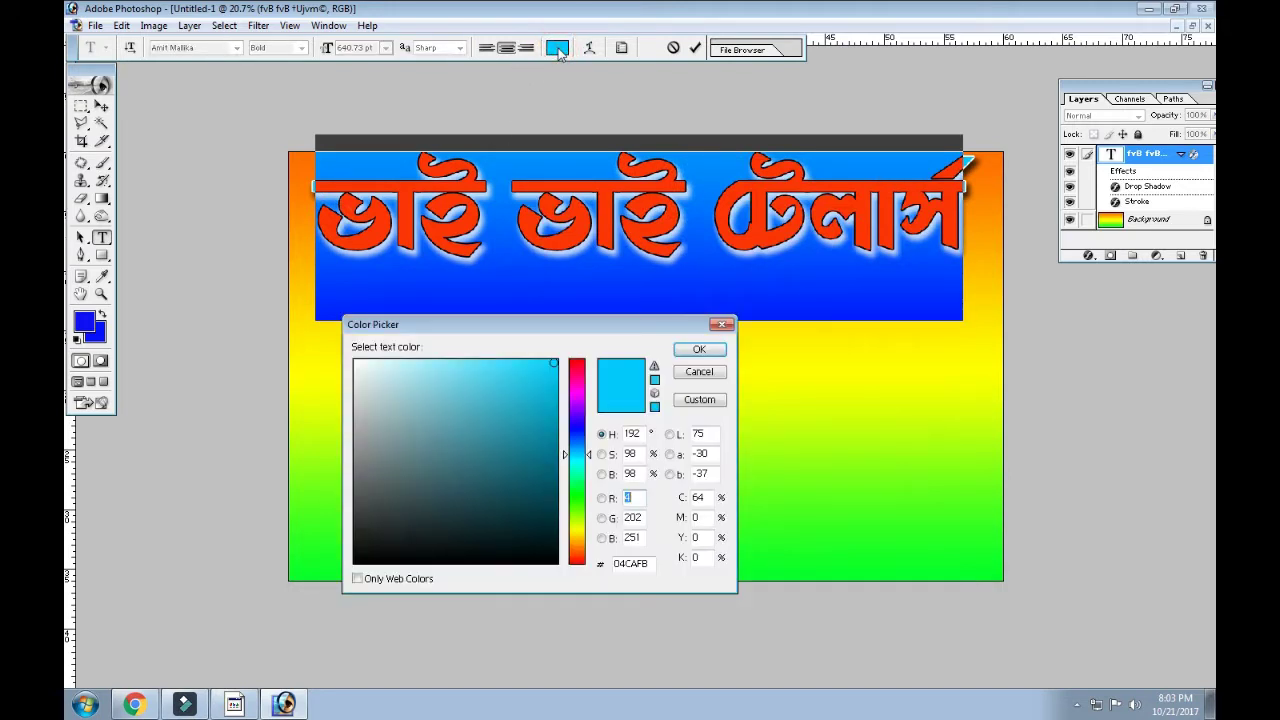
click(587, 364)
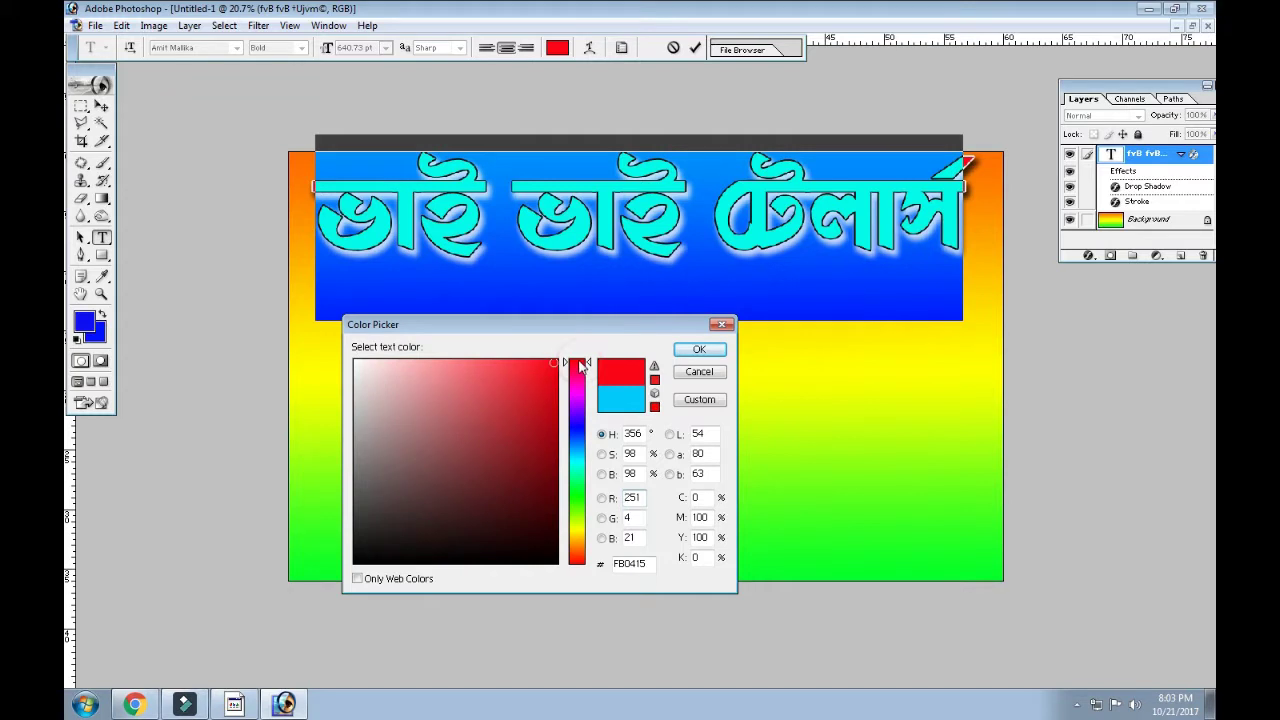
click(698, 350)
click(672, 250)
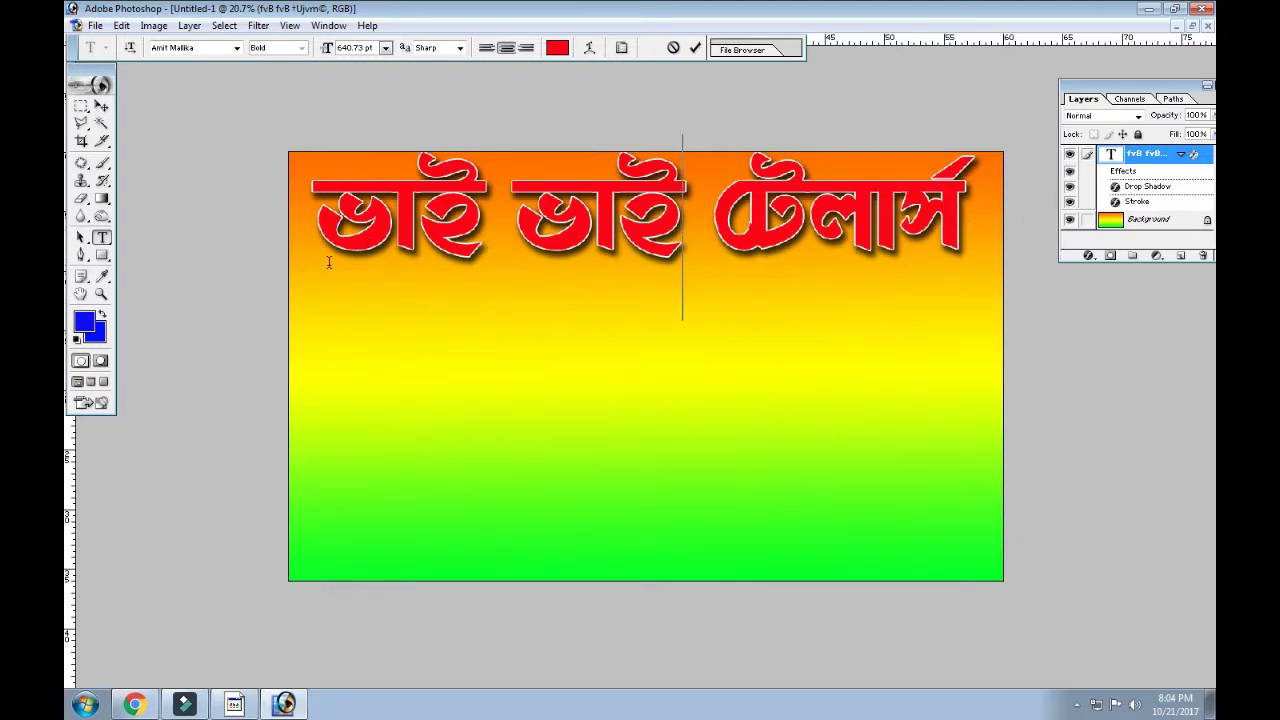
key(ctrl+a)
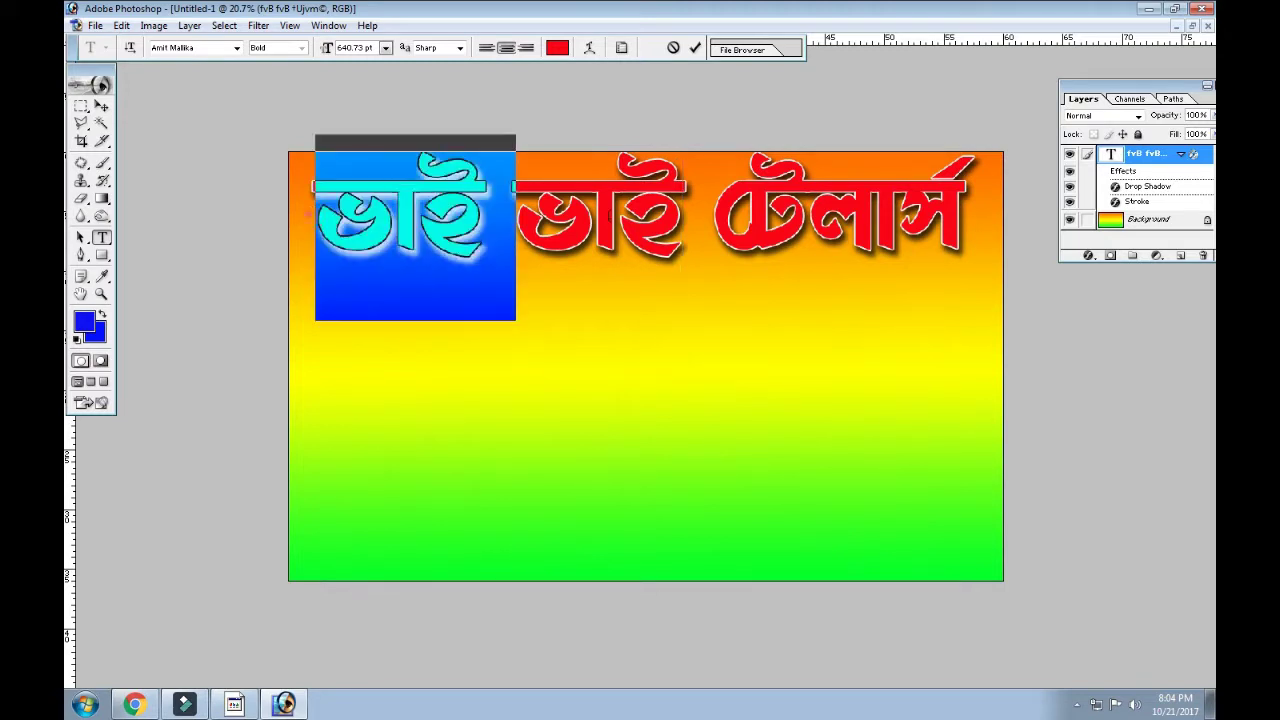
- Make the title's drop shadow blue (1B1BEA) and push it slightly farther from the text
click(1088, 257)
click(1079, 299)
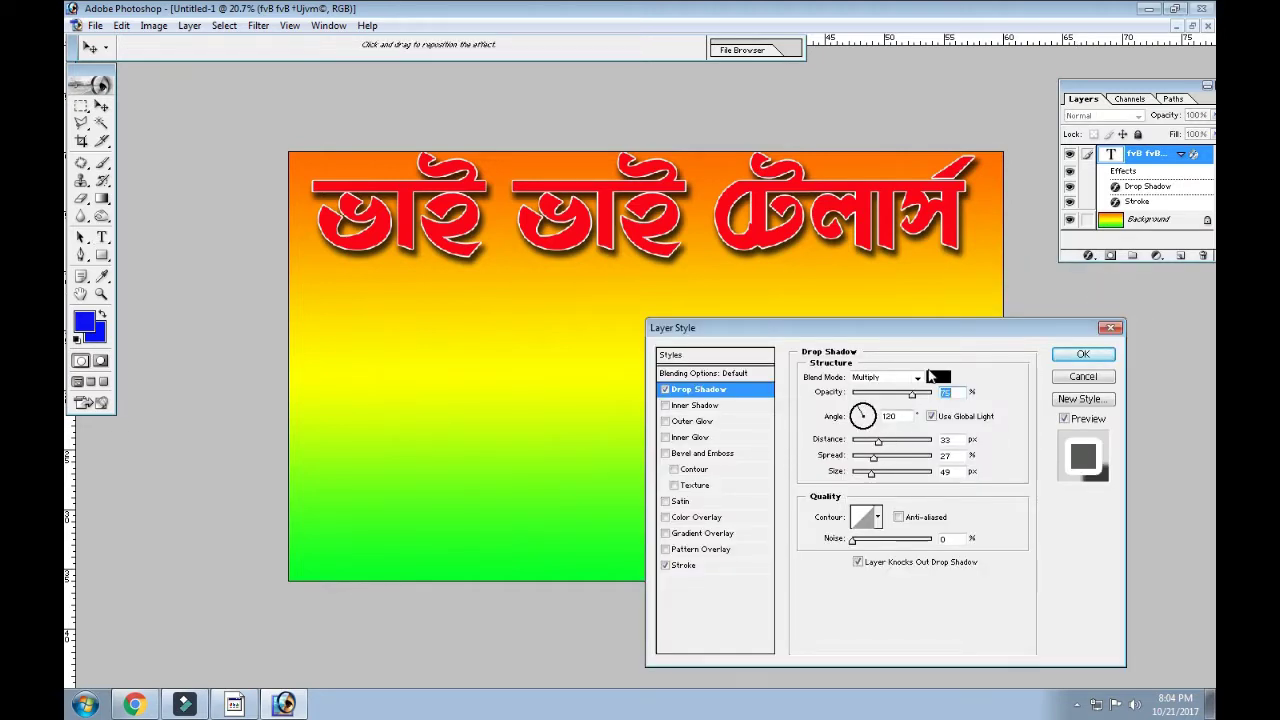
click(938, 378)
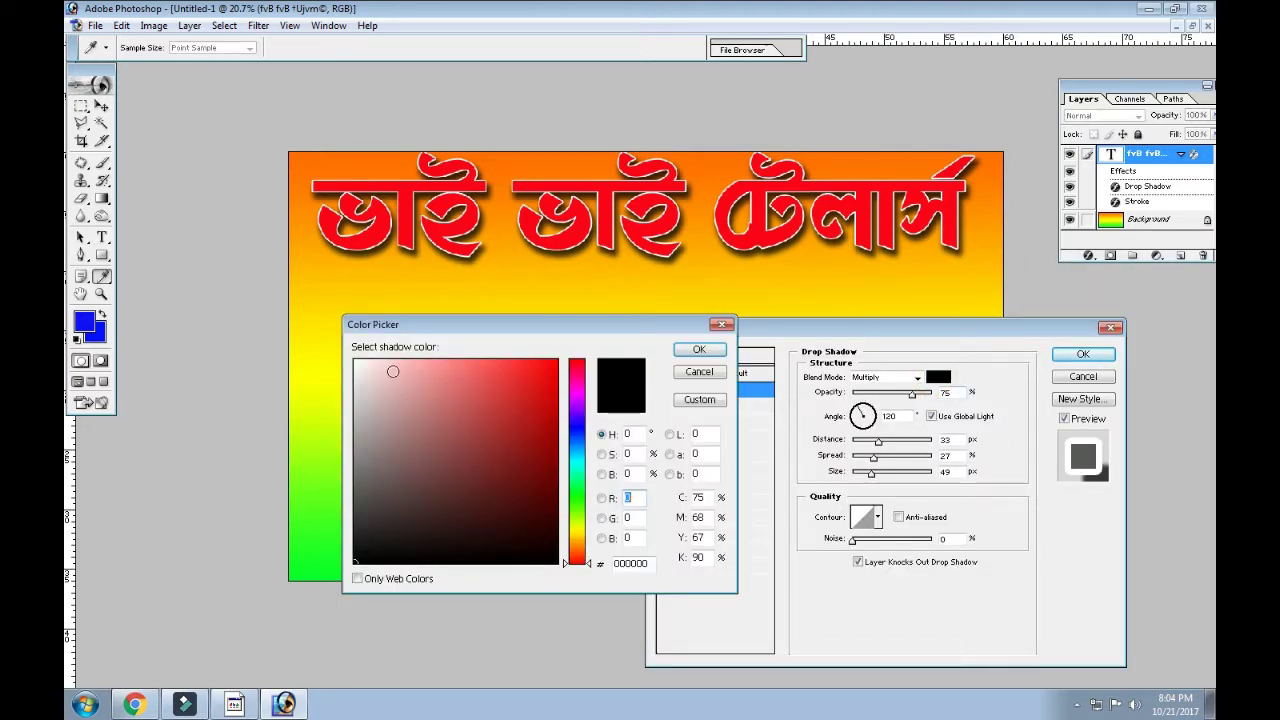
click(356, 362)
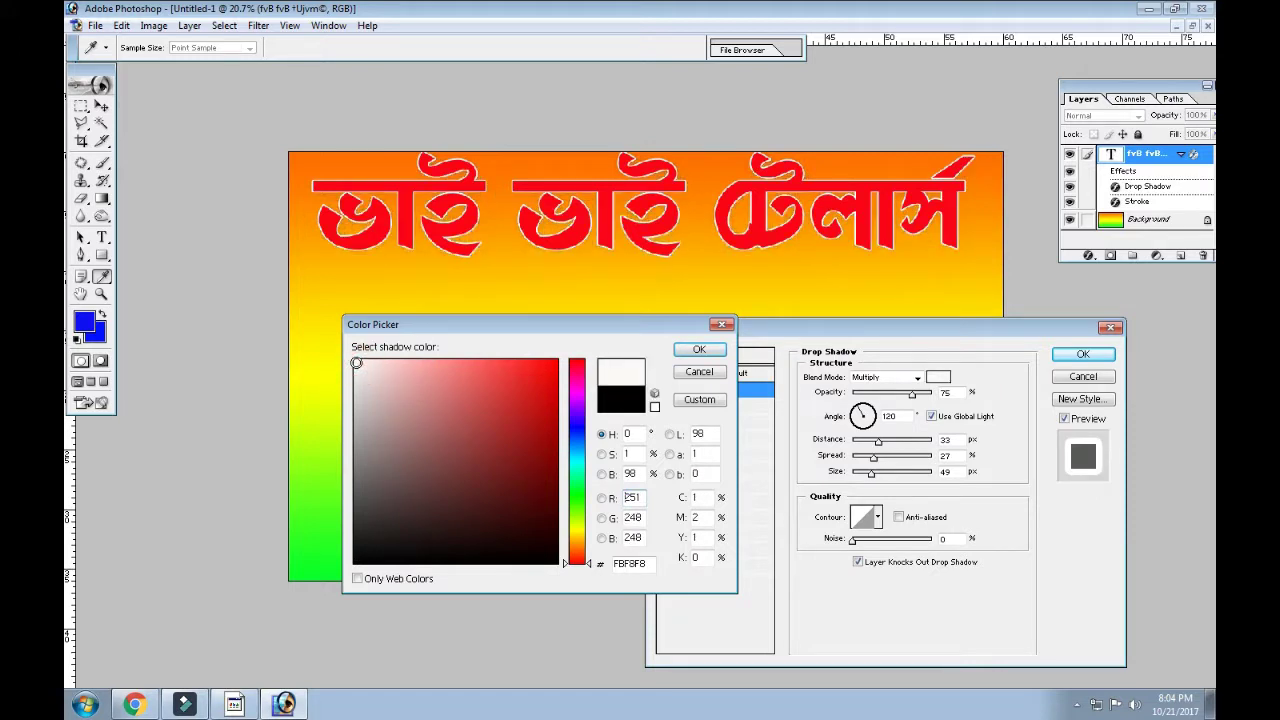
click(579, 429)
click(534, 376)
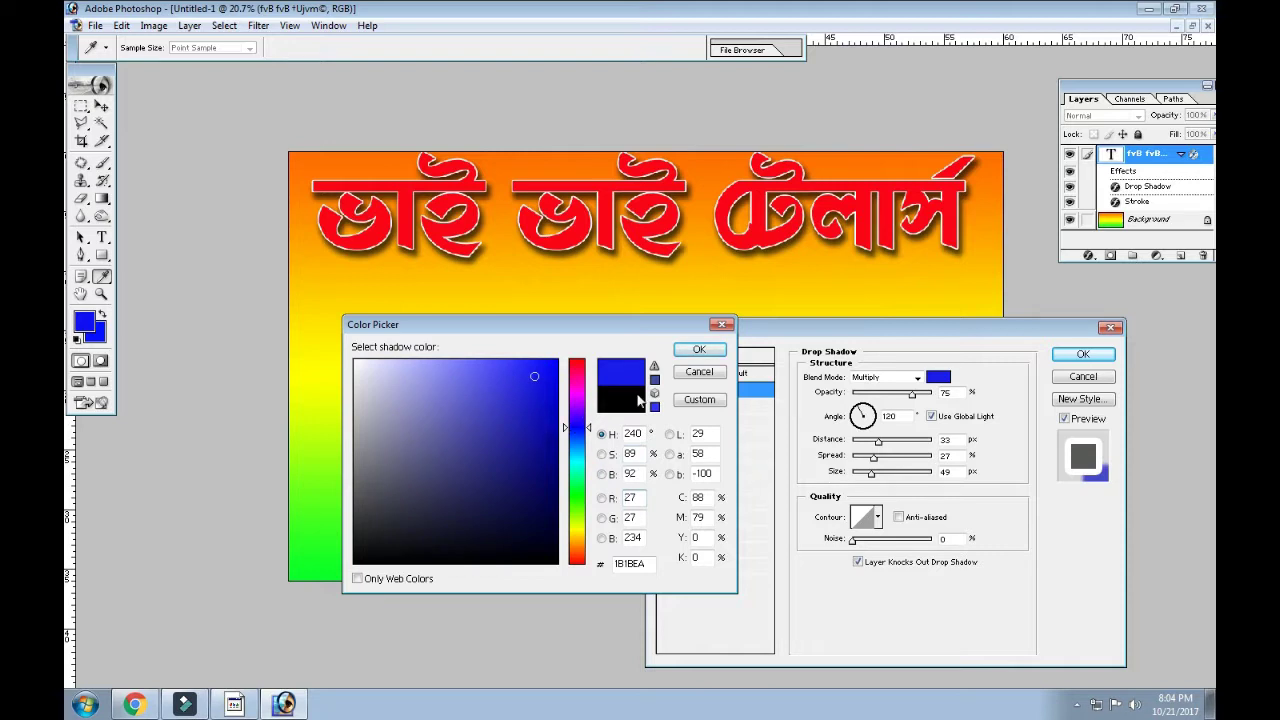
click(690, 352)
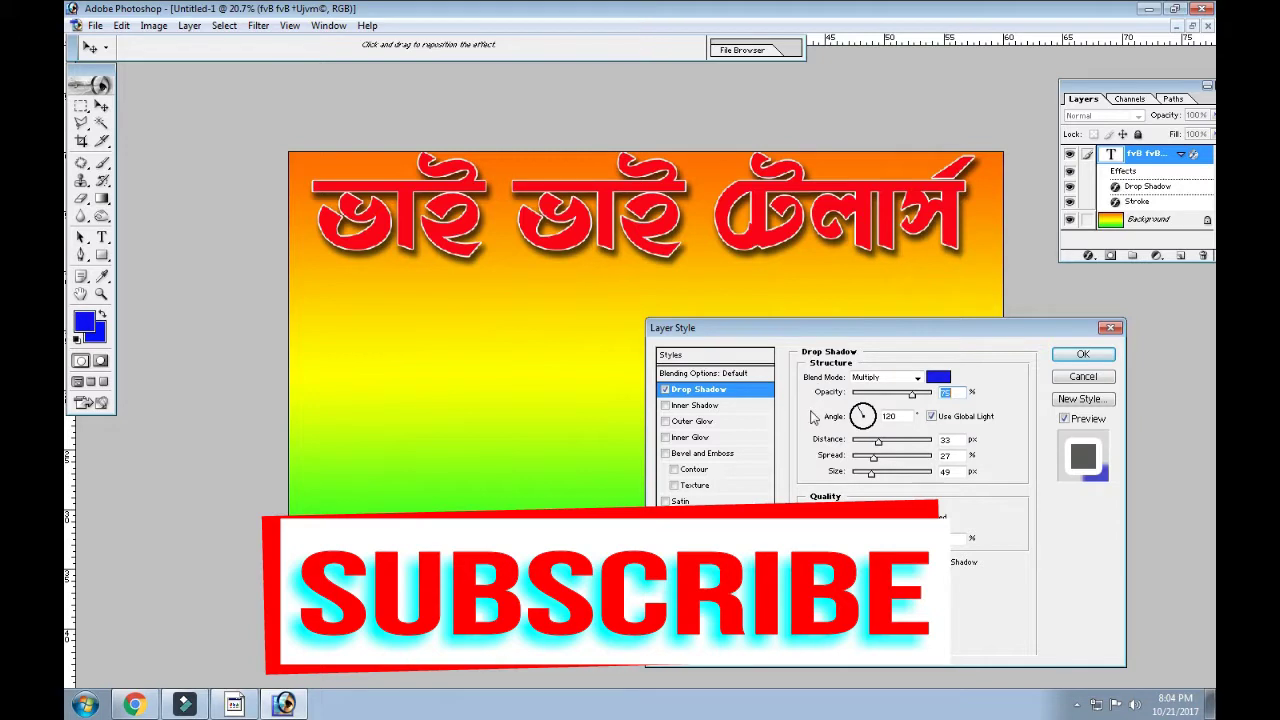
drag(879, 444, 886, 449)
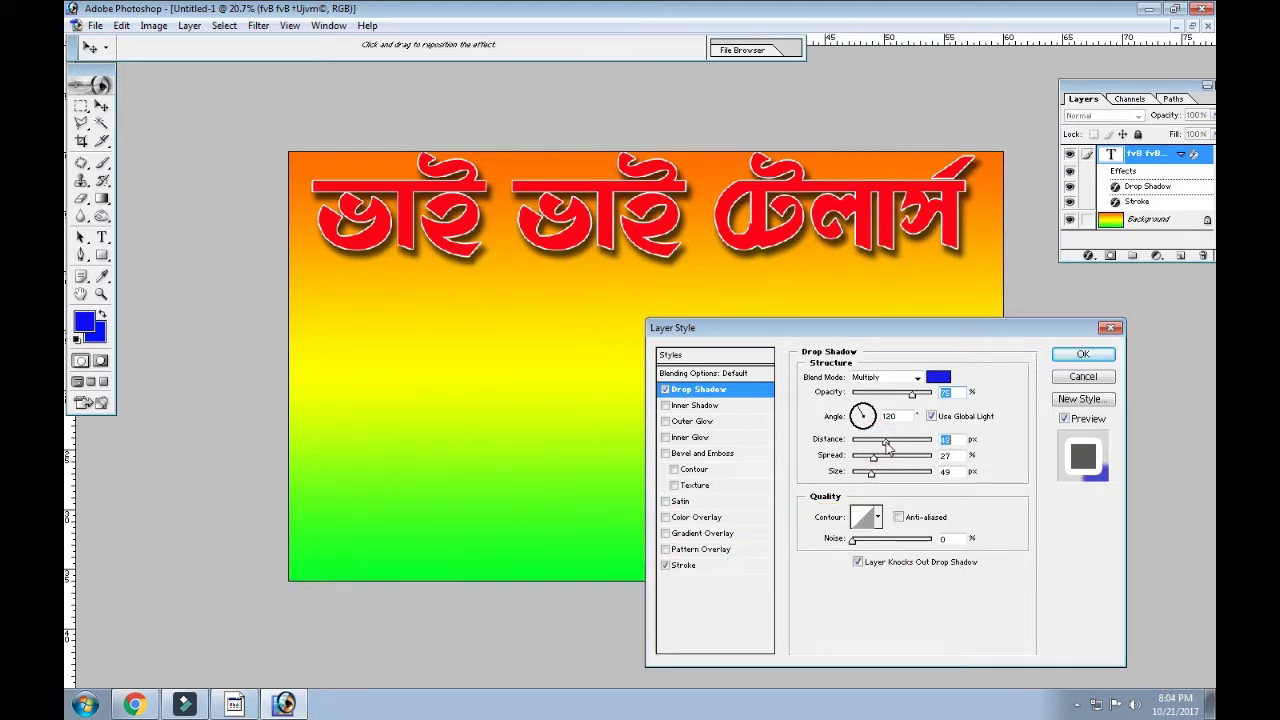
- Apply the shadow, then drag a duplicate of the red title just below the original
click(1082, 357)
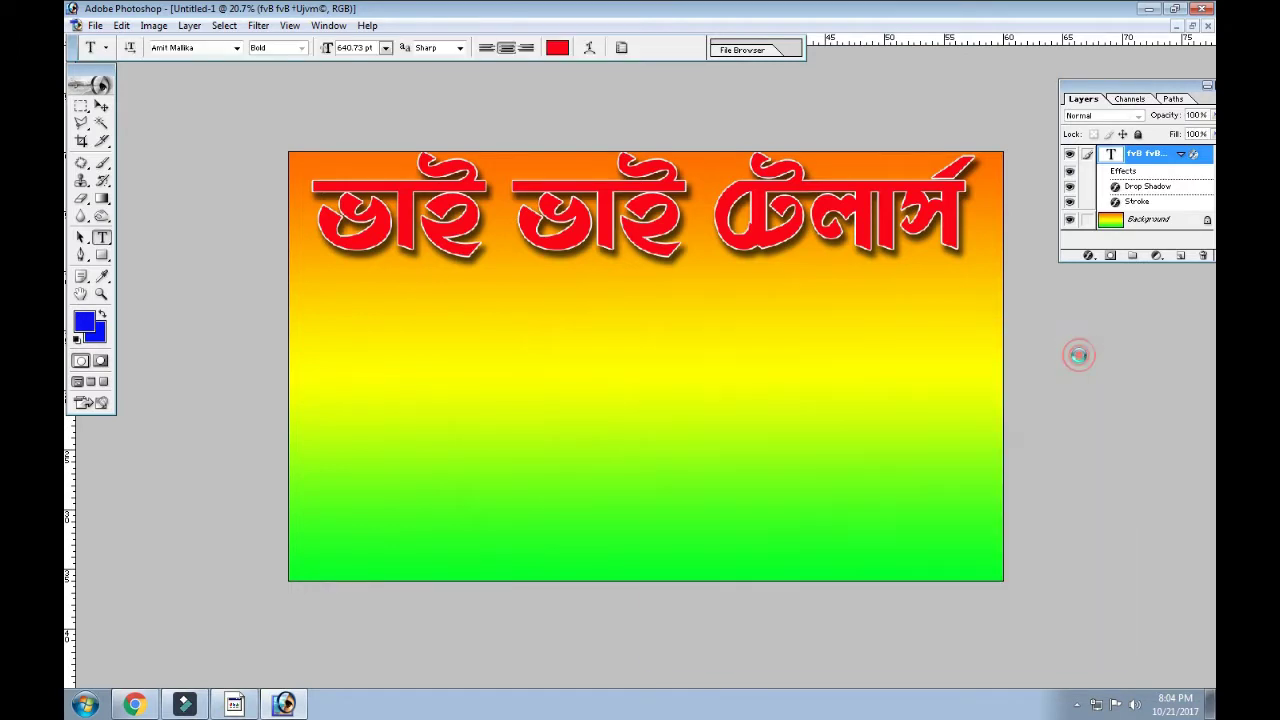
click(101, 107)
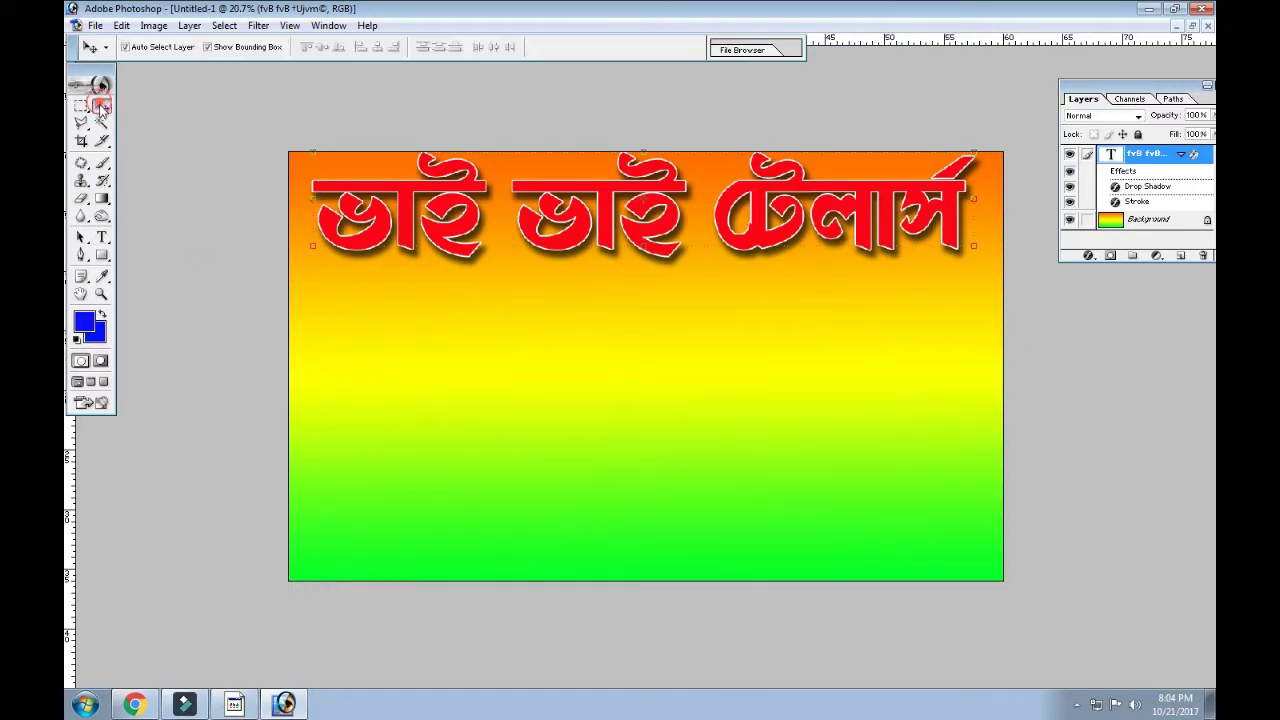
click(520, 361)
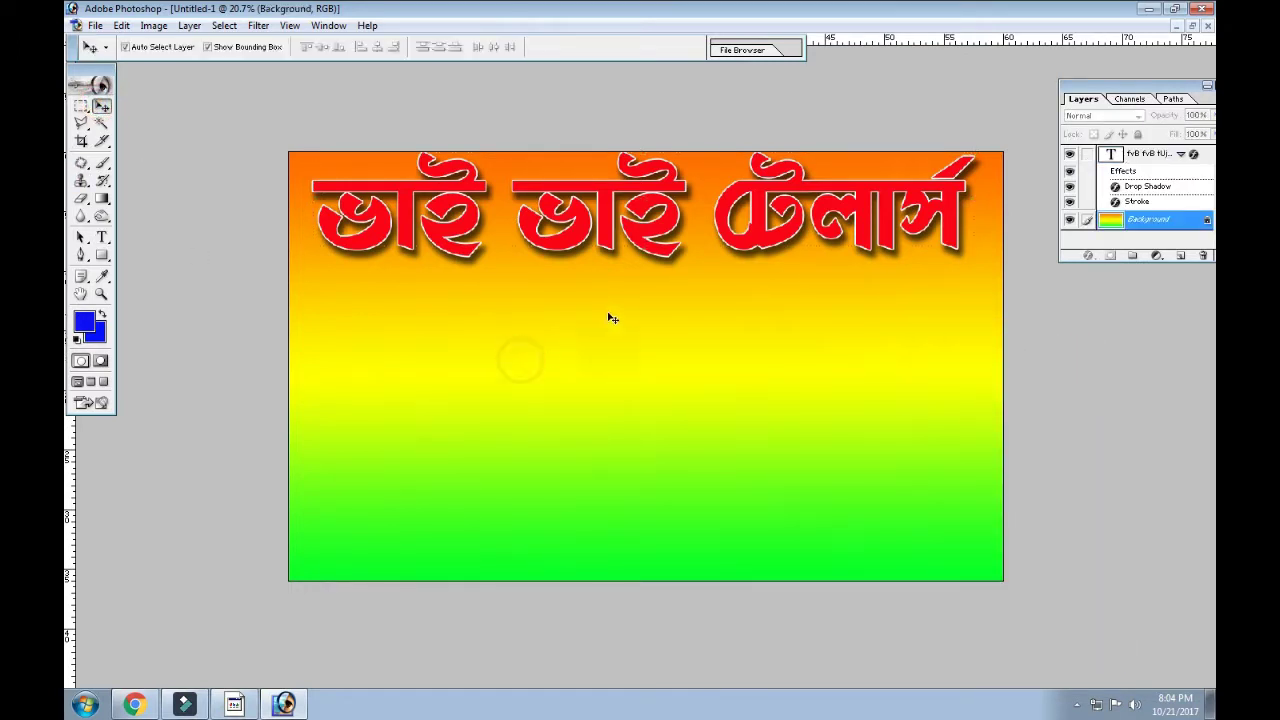
click(636, 209)
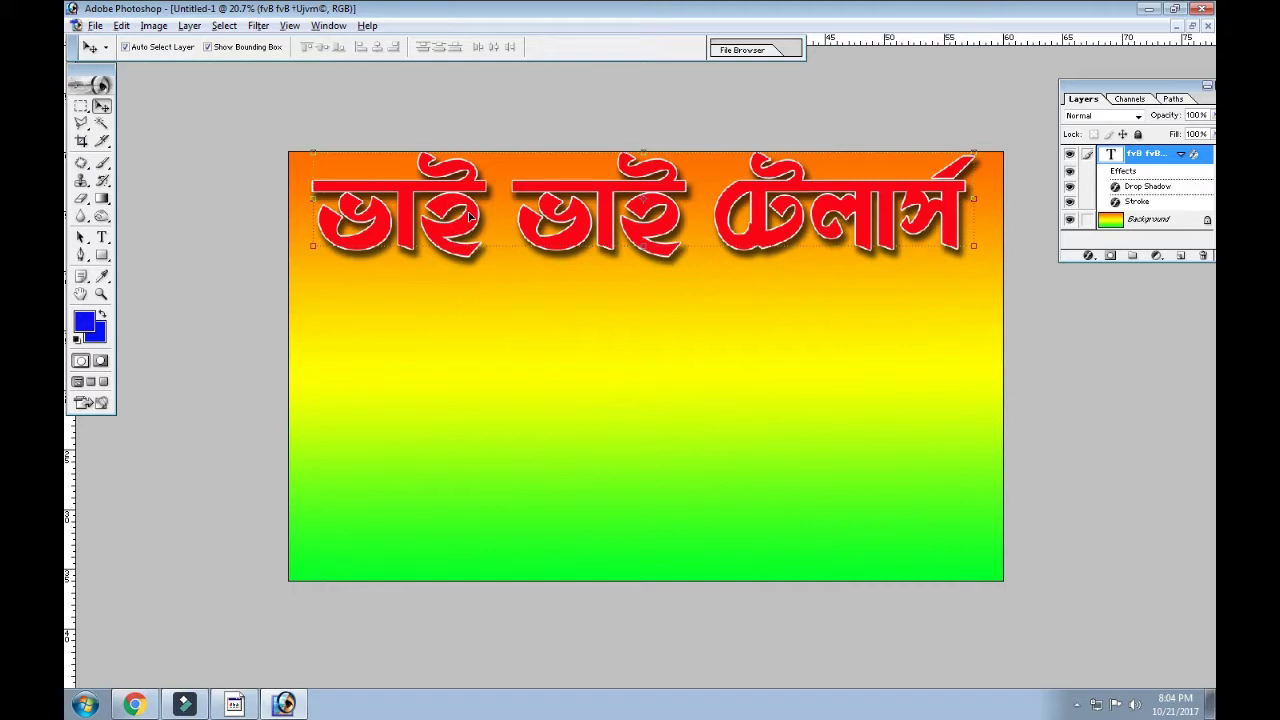
drag(470, 215, 430, 347)
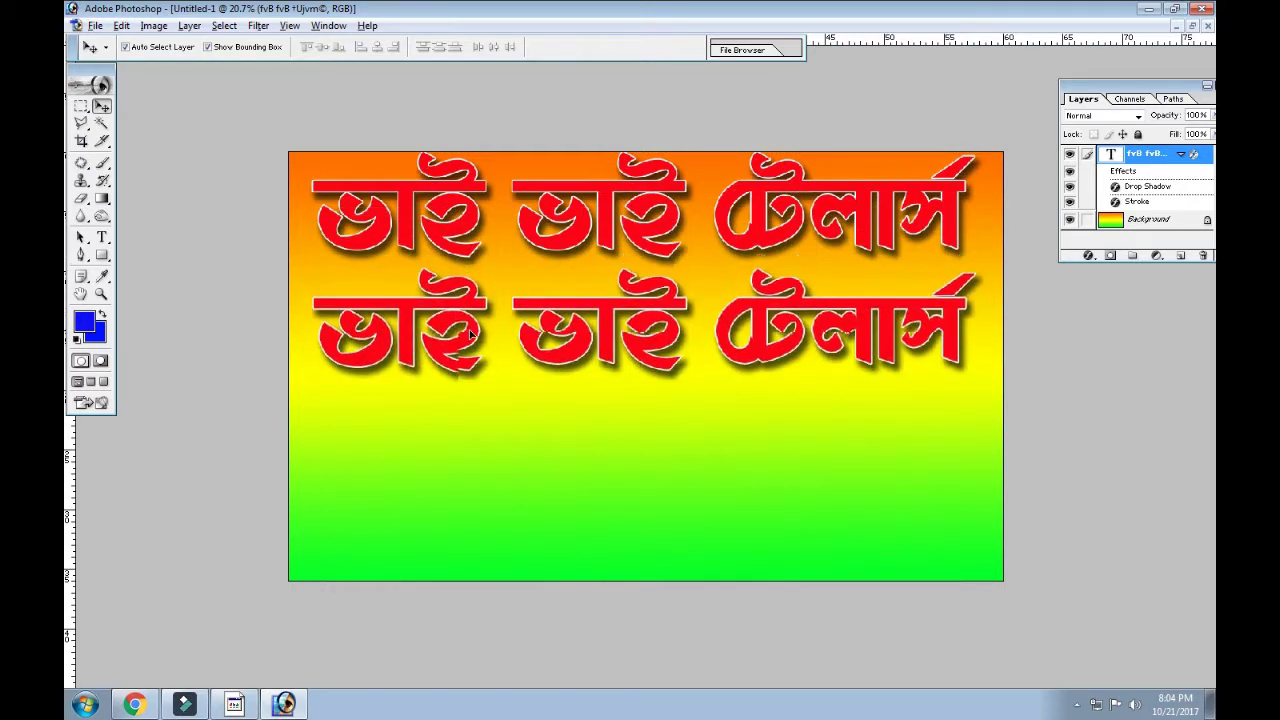
- Overwrite the duplicated title with the Bengali garment line এখানে শাড়ি,বালাউজ,জামা,লুঙ্গি
click(101, 237)
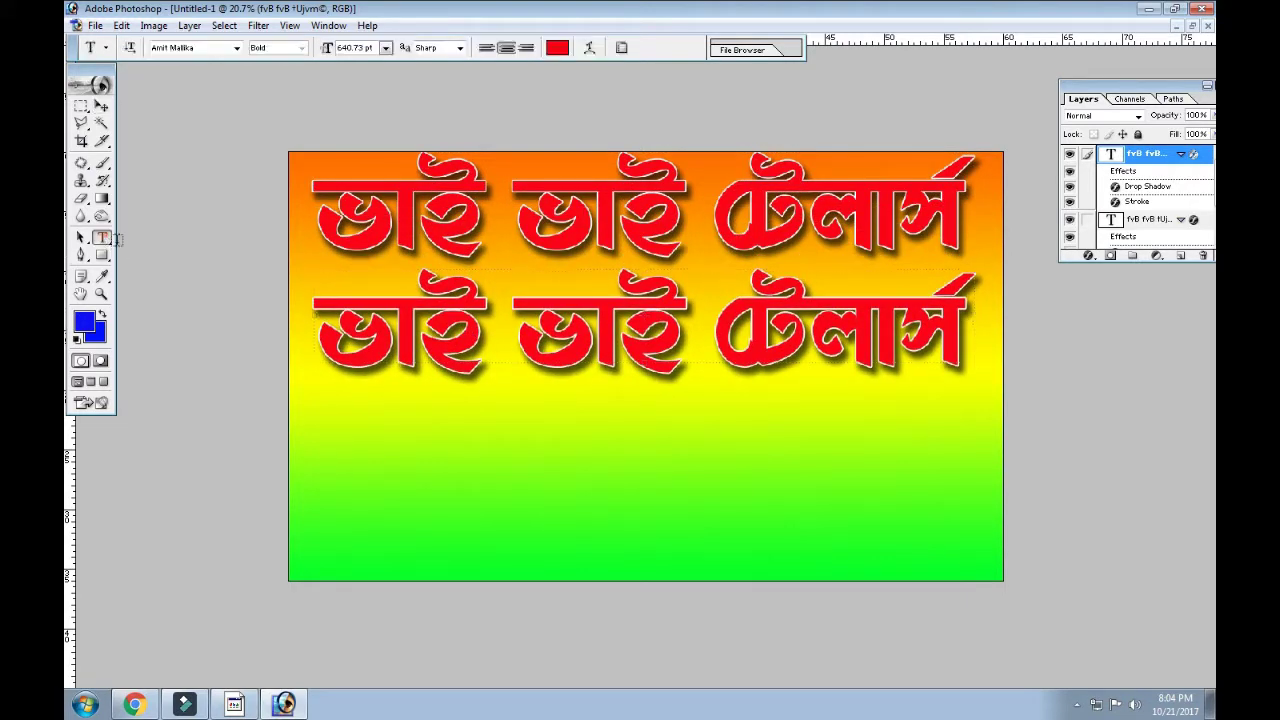
drag(318, 345, 978, 278)
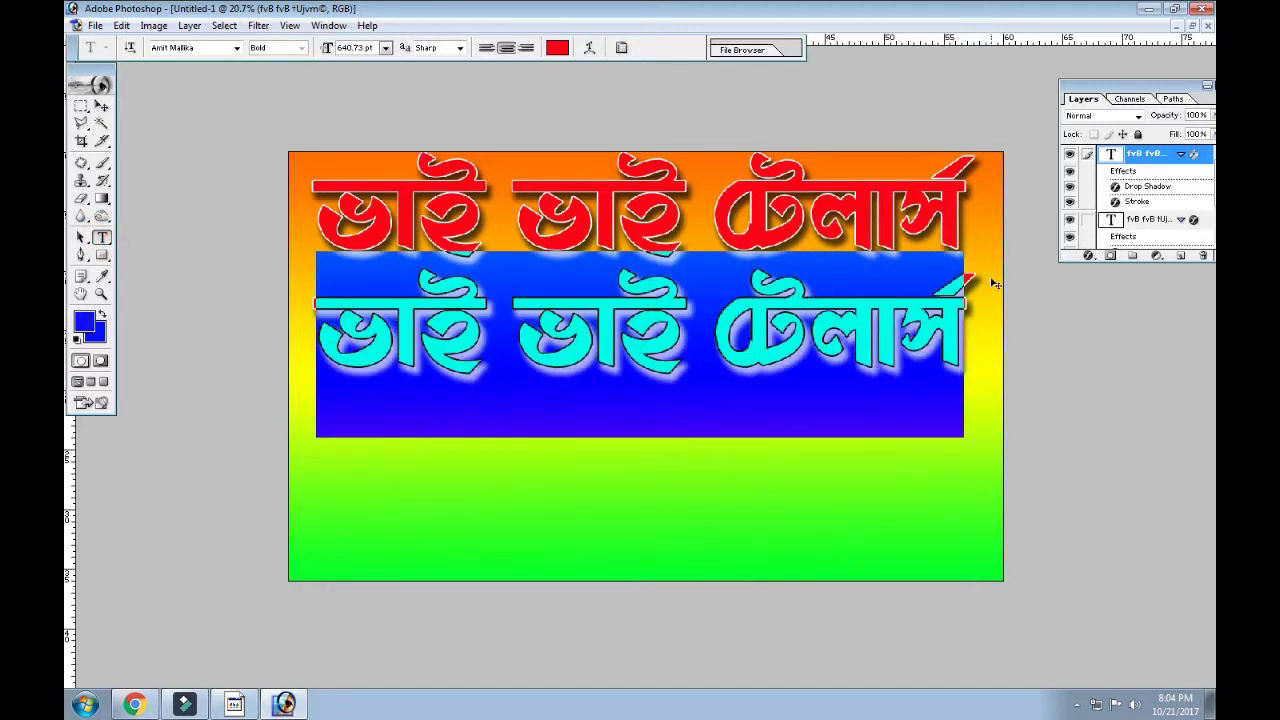
text(G)
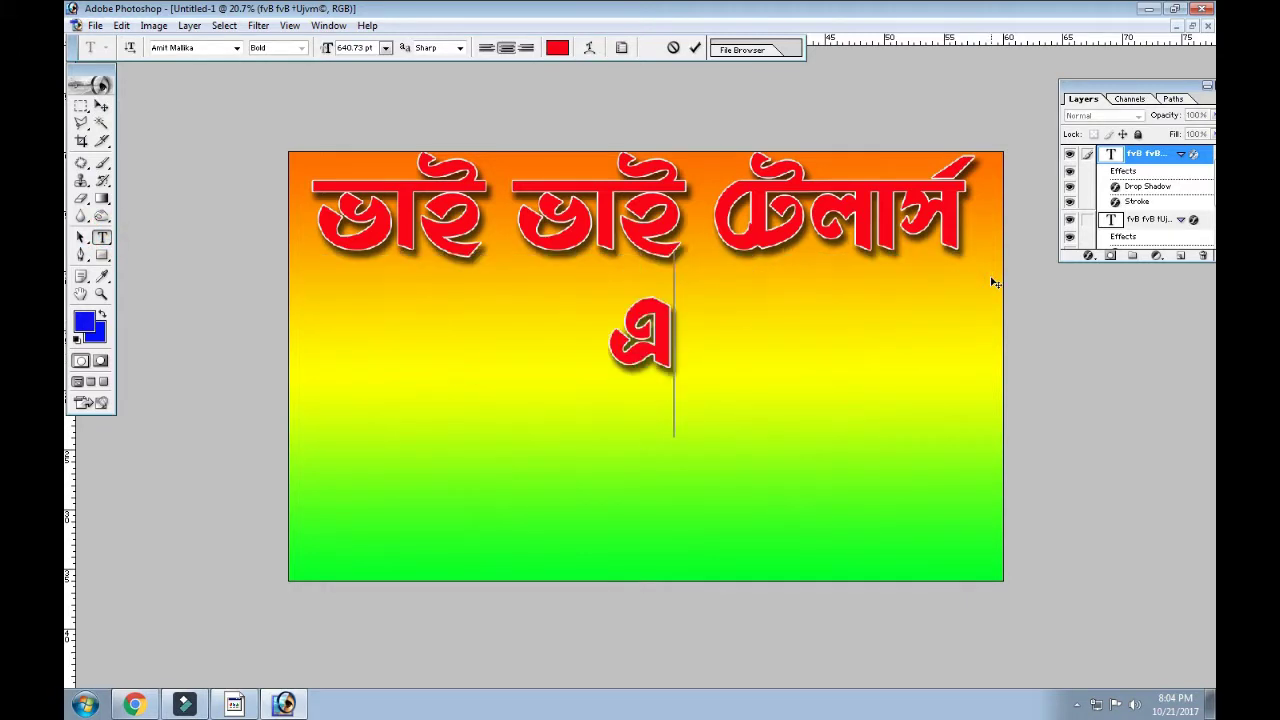
text(Lv‡b)
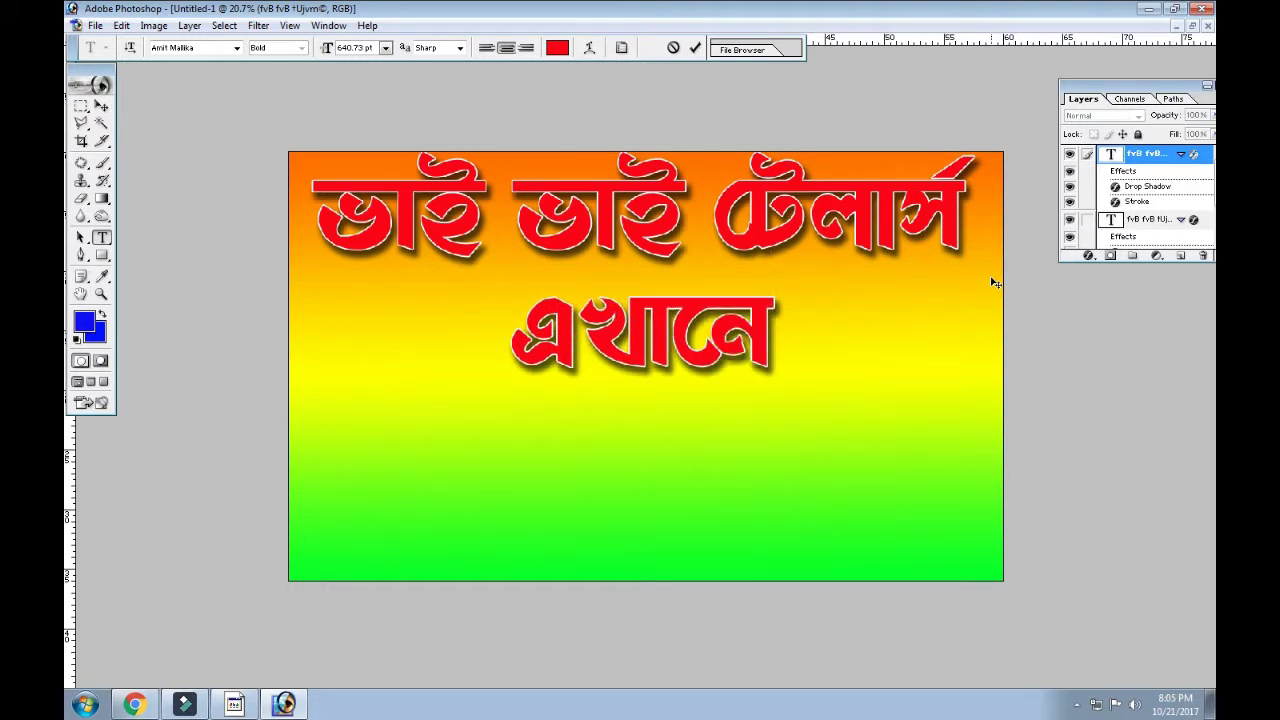
text( kvw)
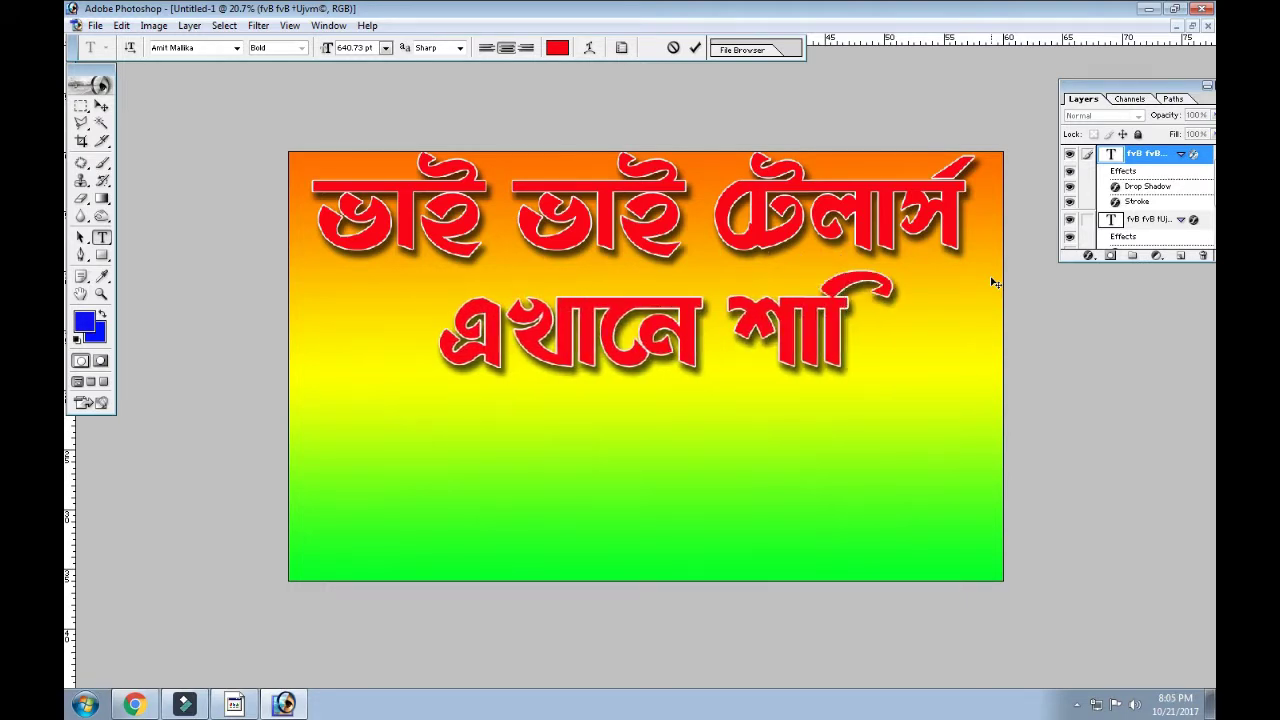
text(o)
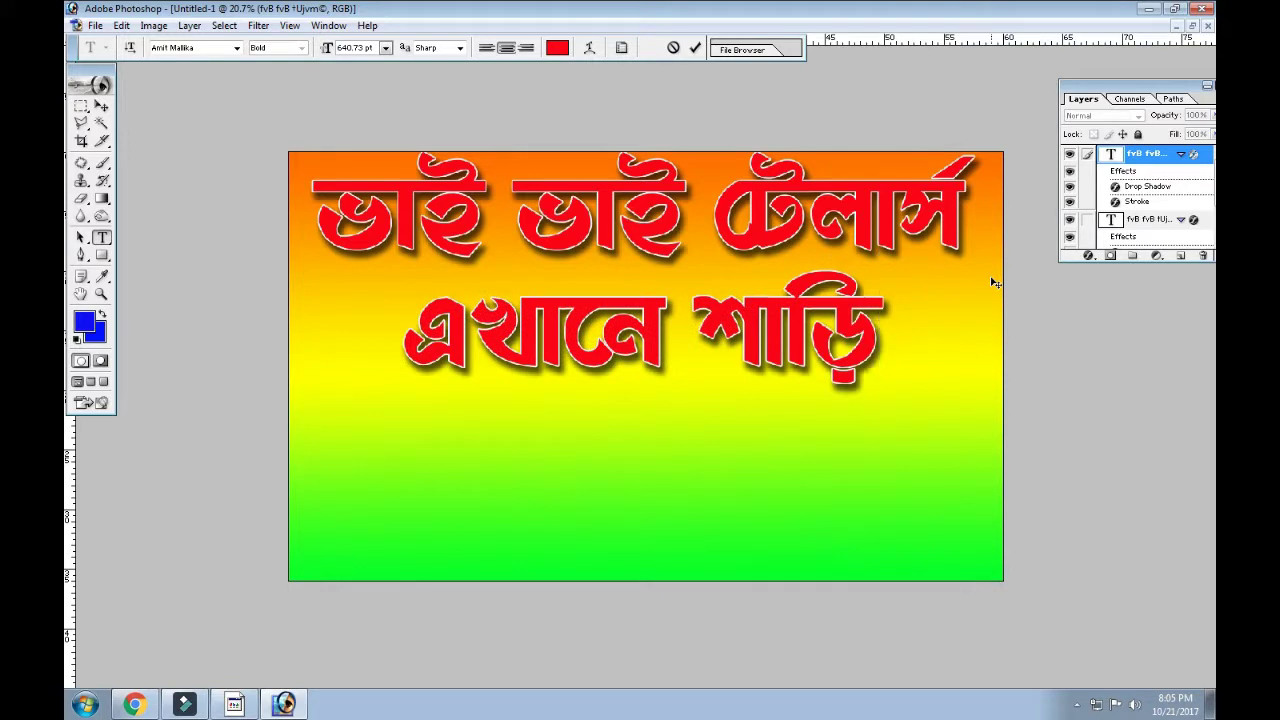
text(,)
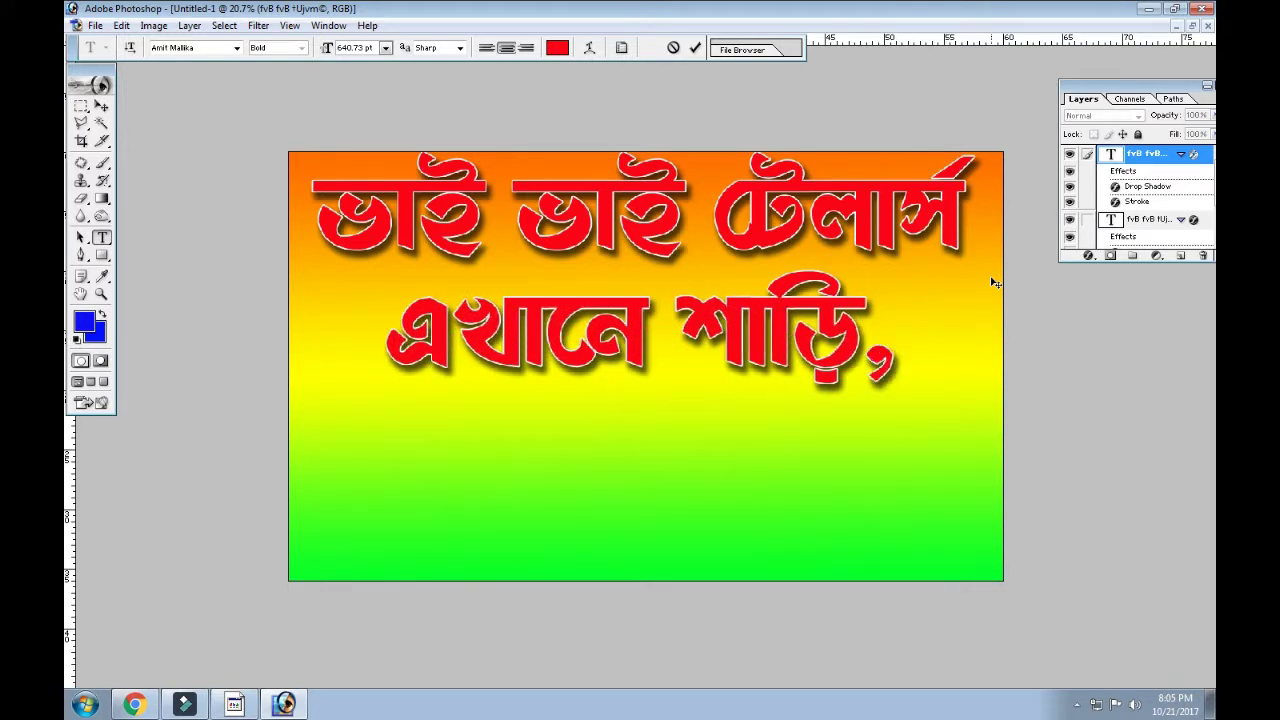
text(e)
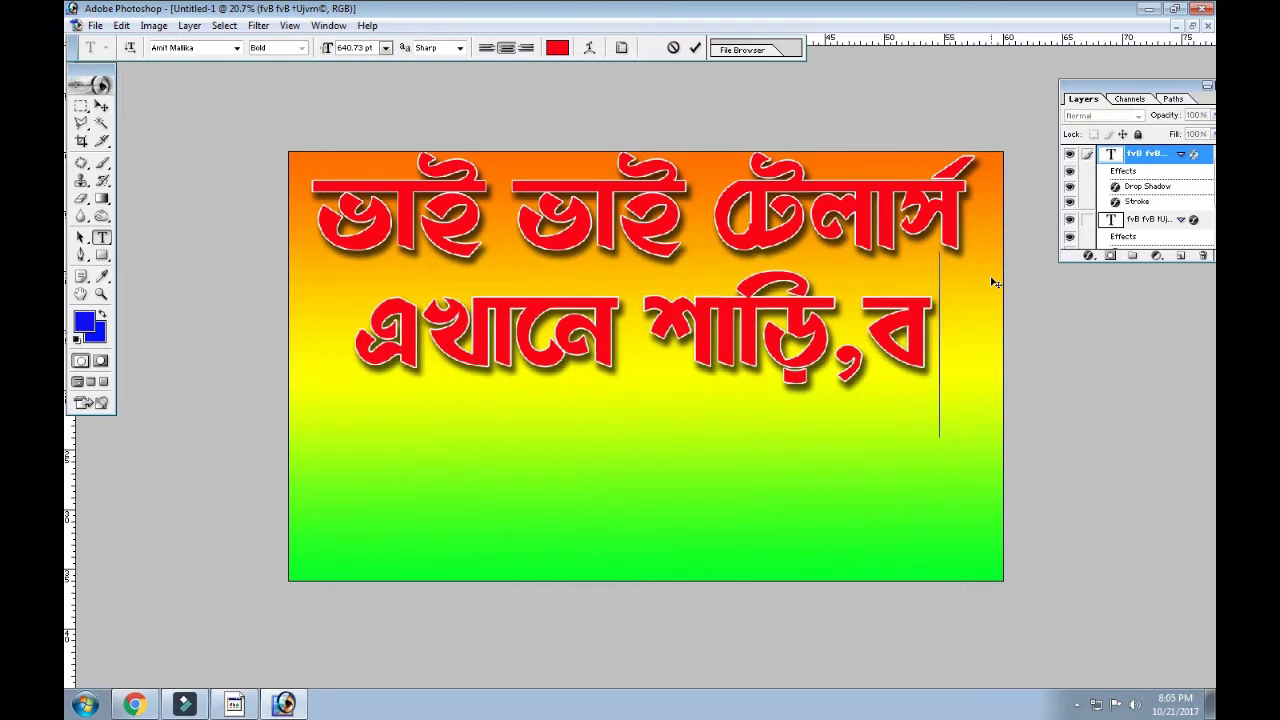
text(v)
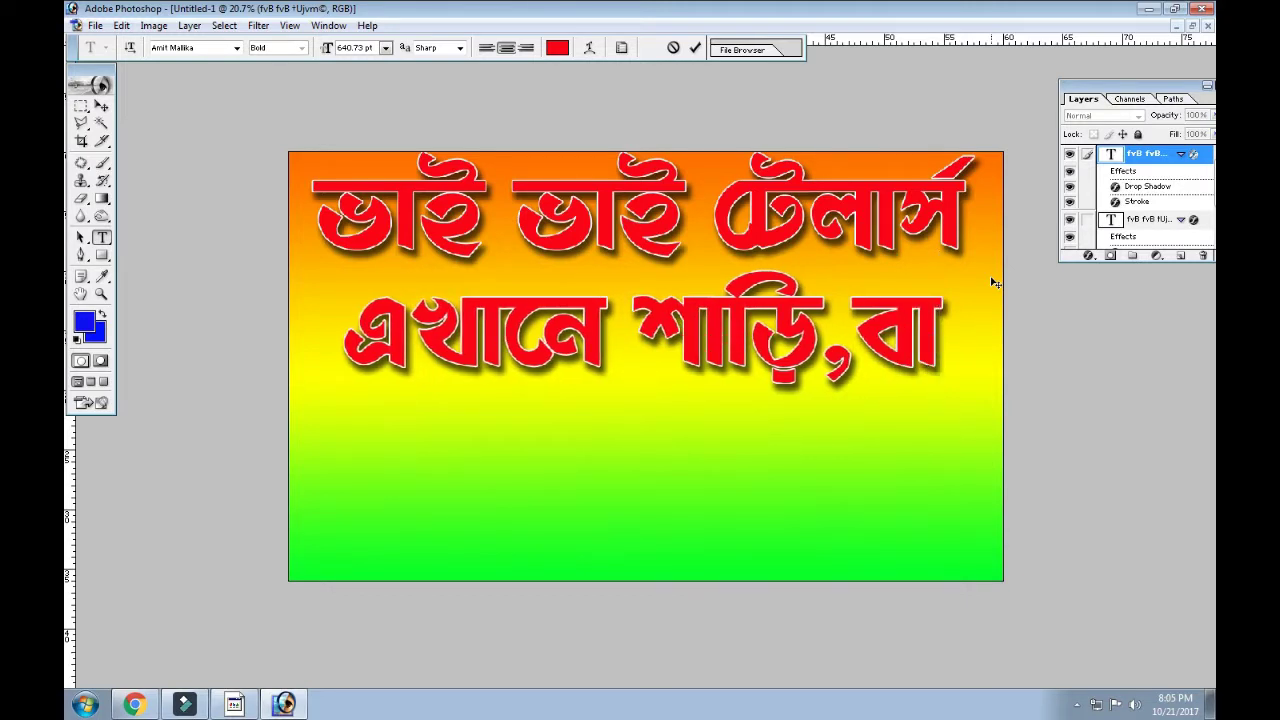
text(jvD)
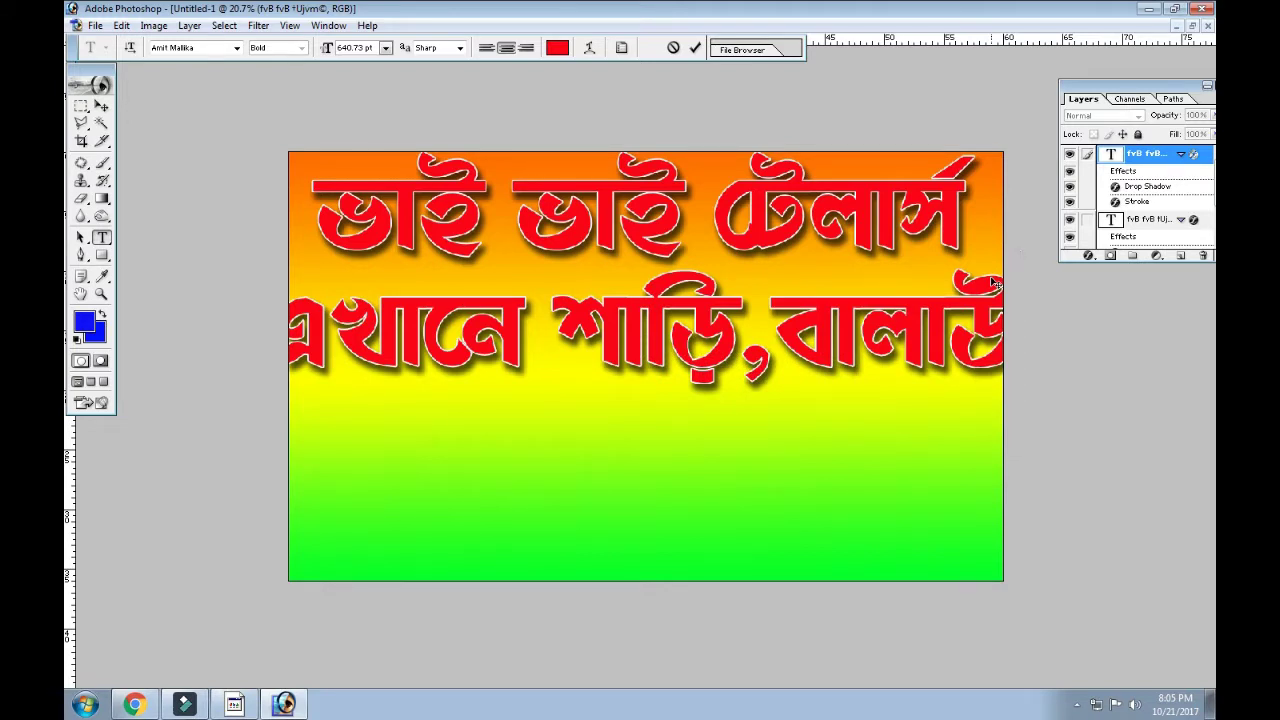
text(R)
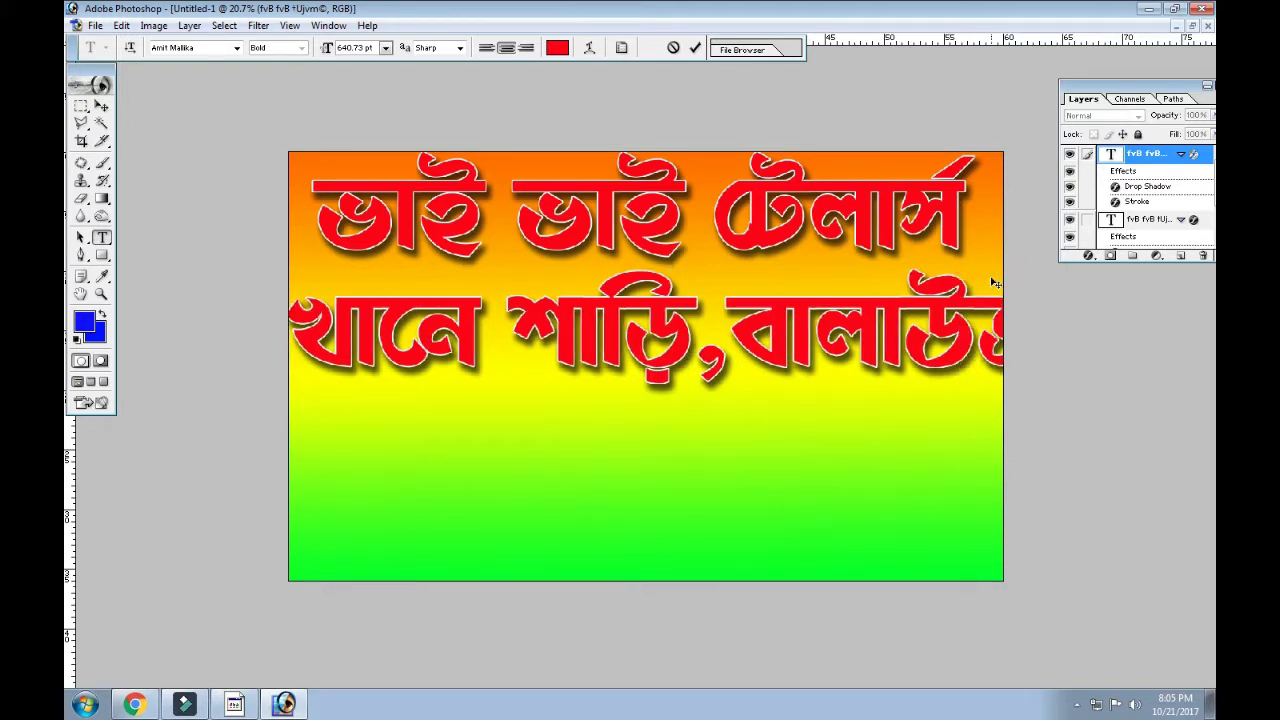
text(&)
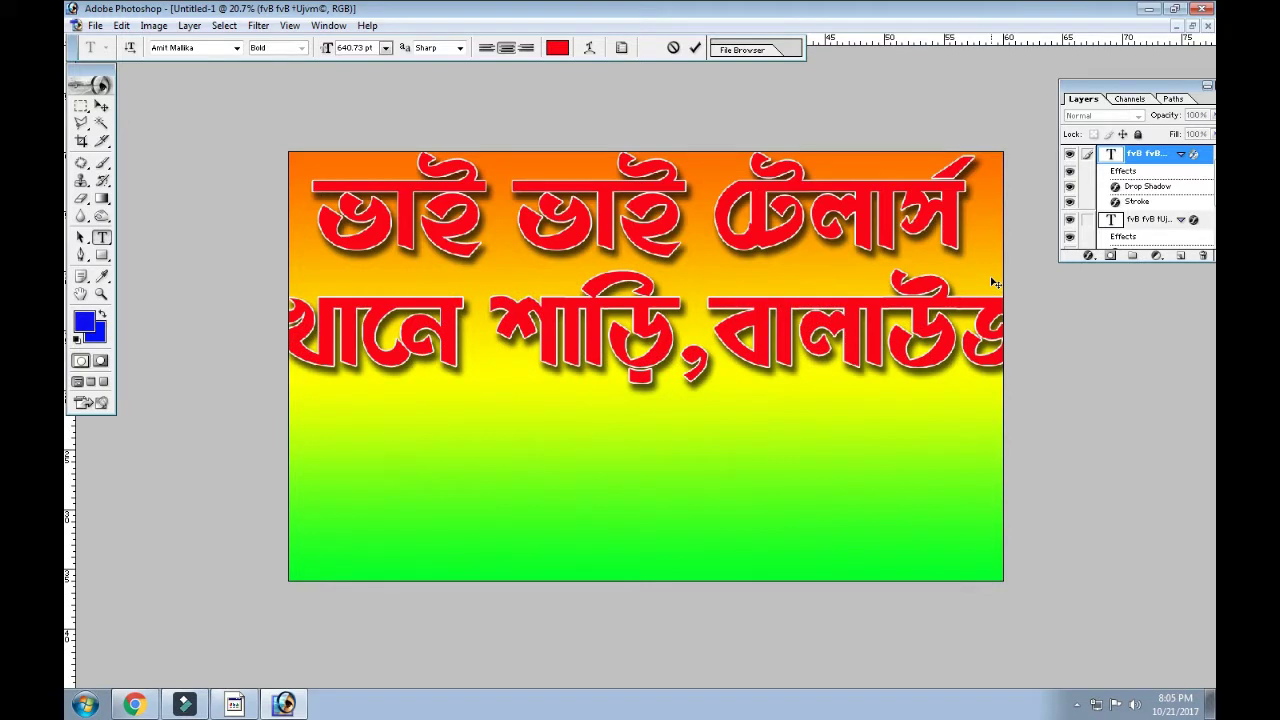
text(,)
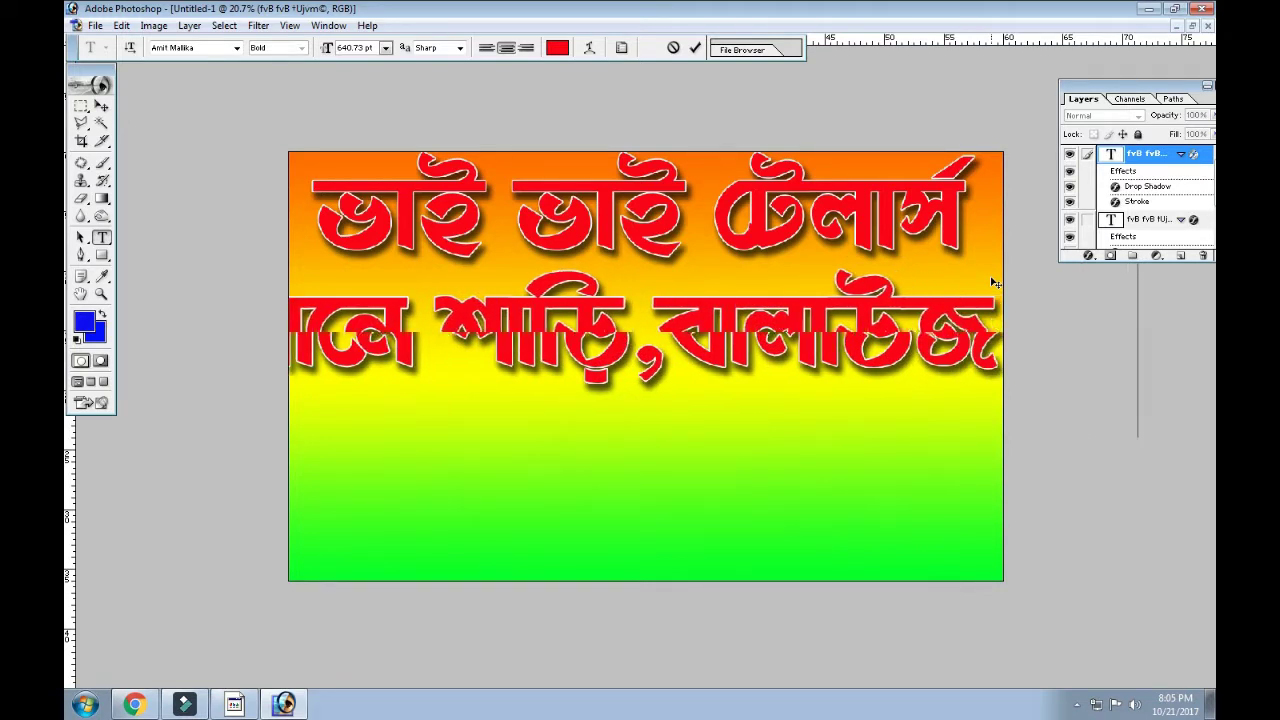
text(_)
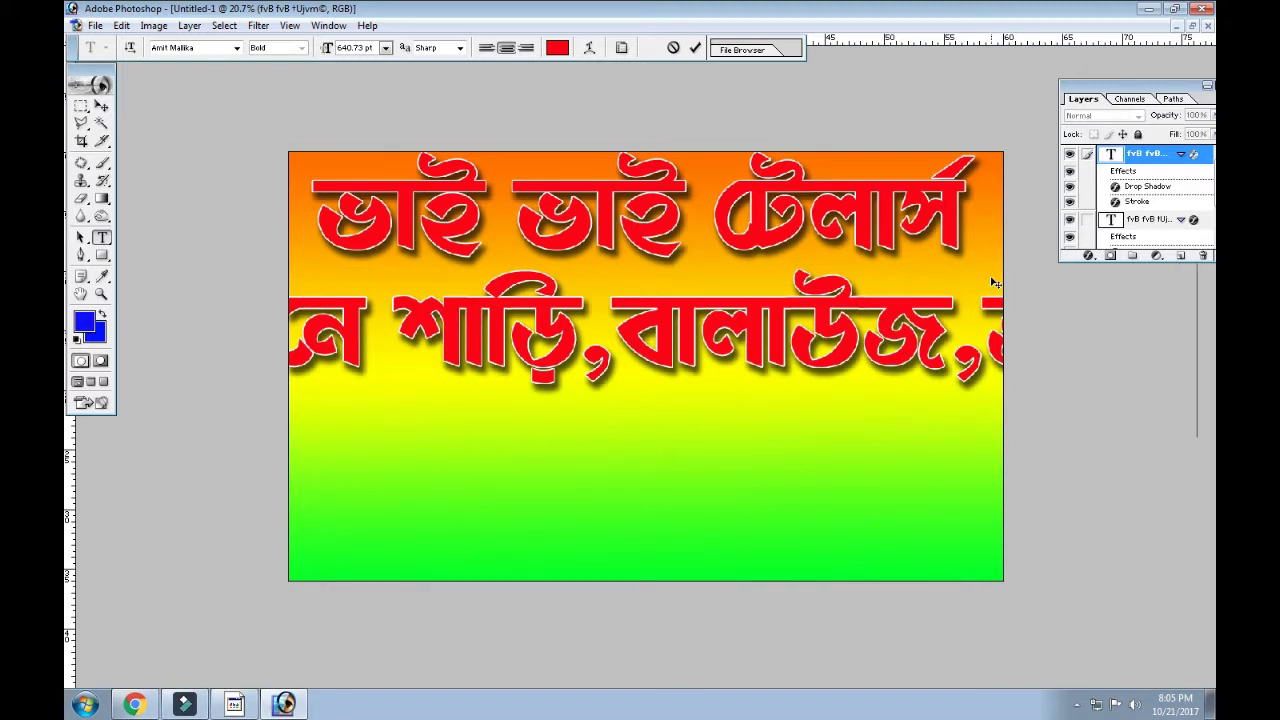
text(ª)
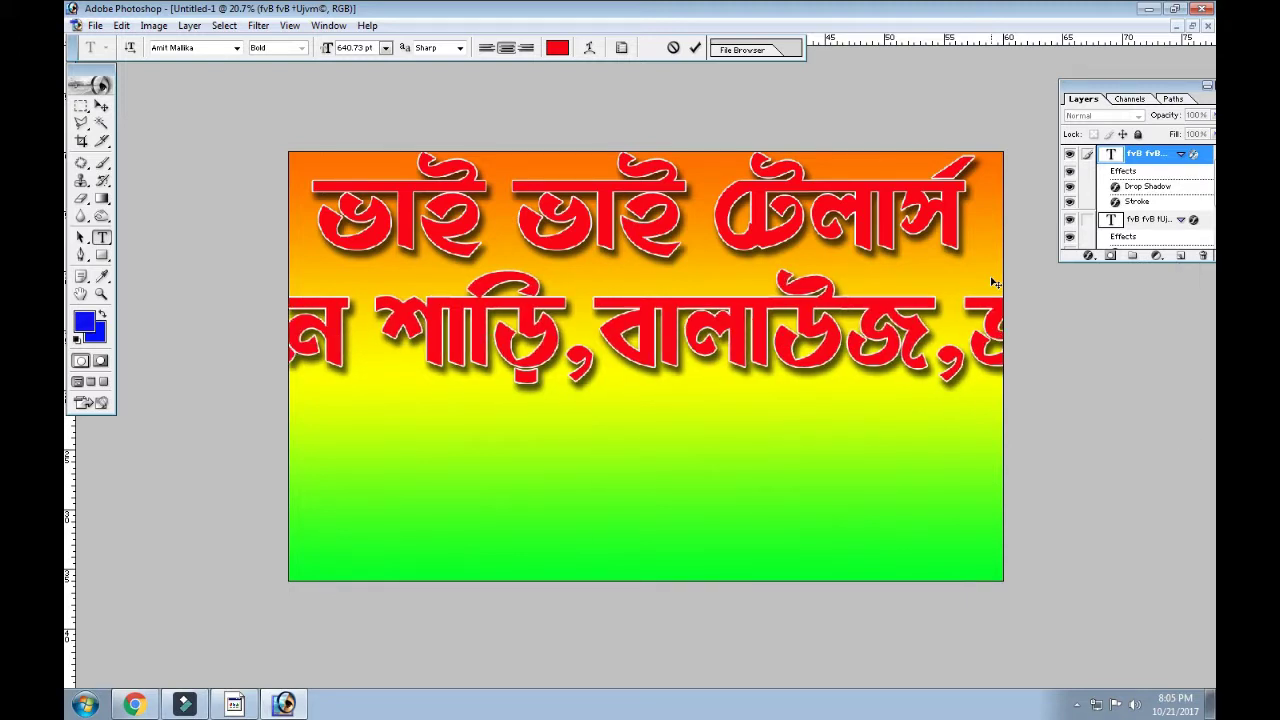
text(wv)
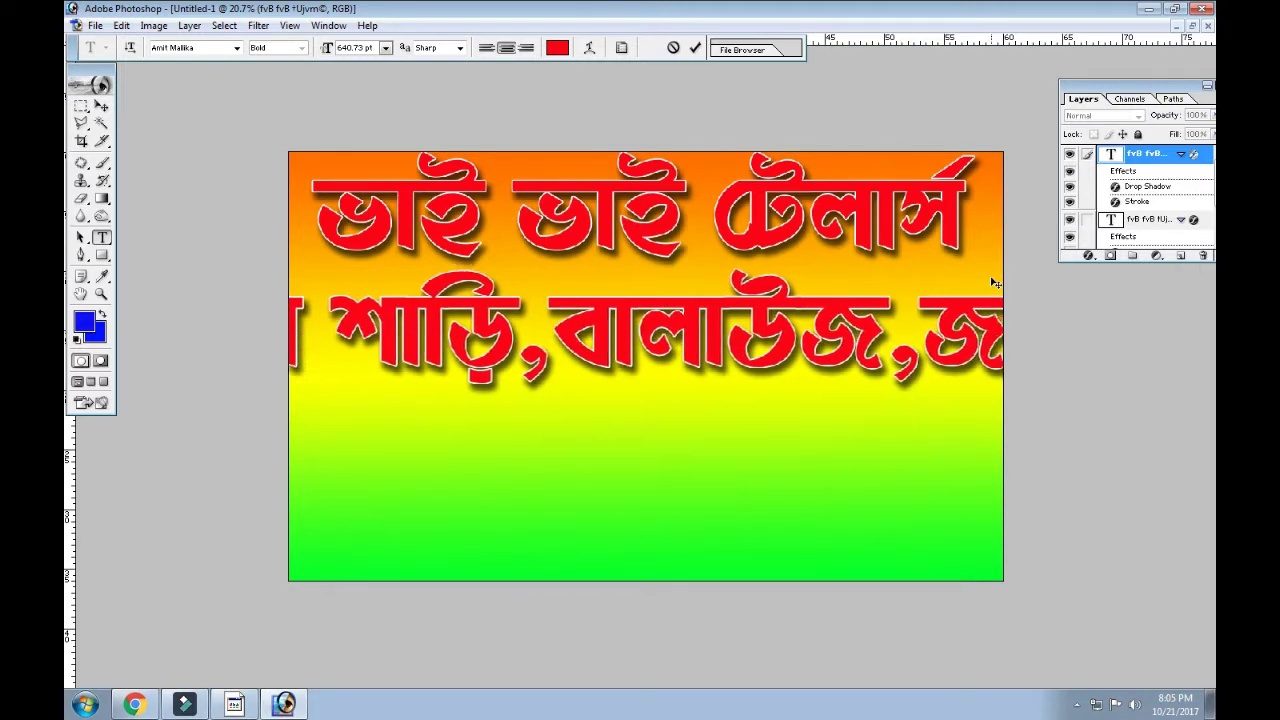
text(g)
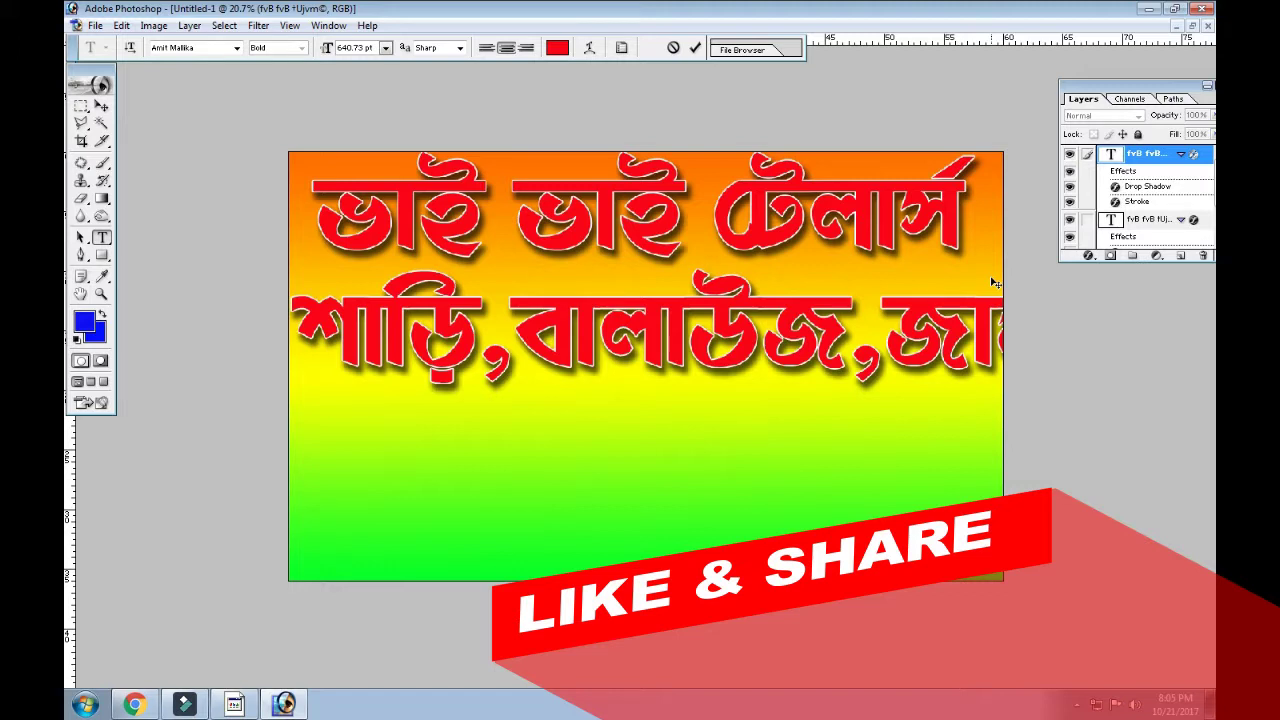
- Scale the garment line to about 48% and position it under the title
click(101, 105)
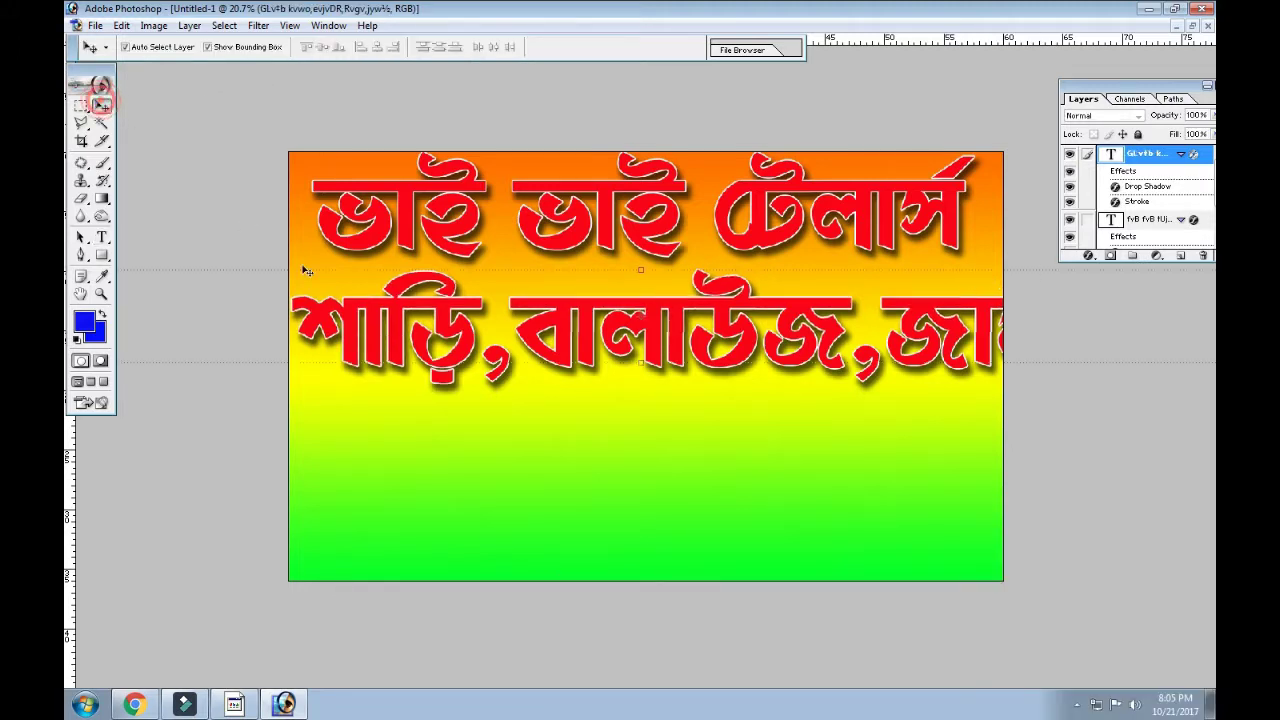
drag(392, 313, 545, 316)
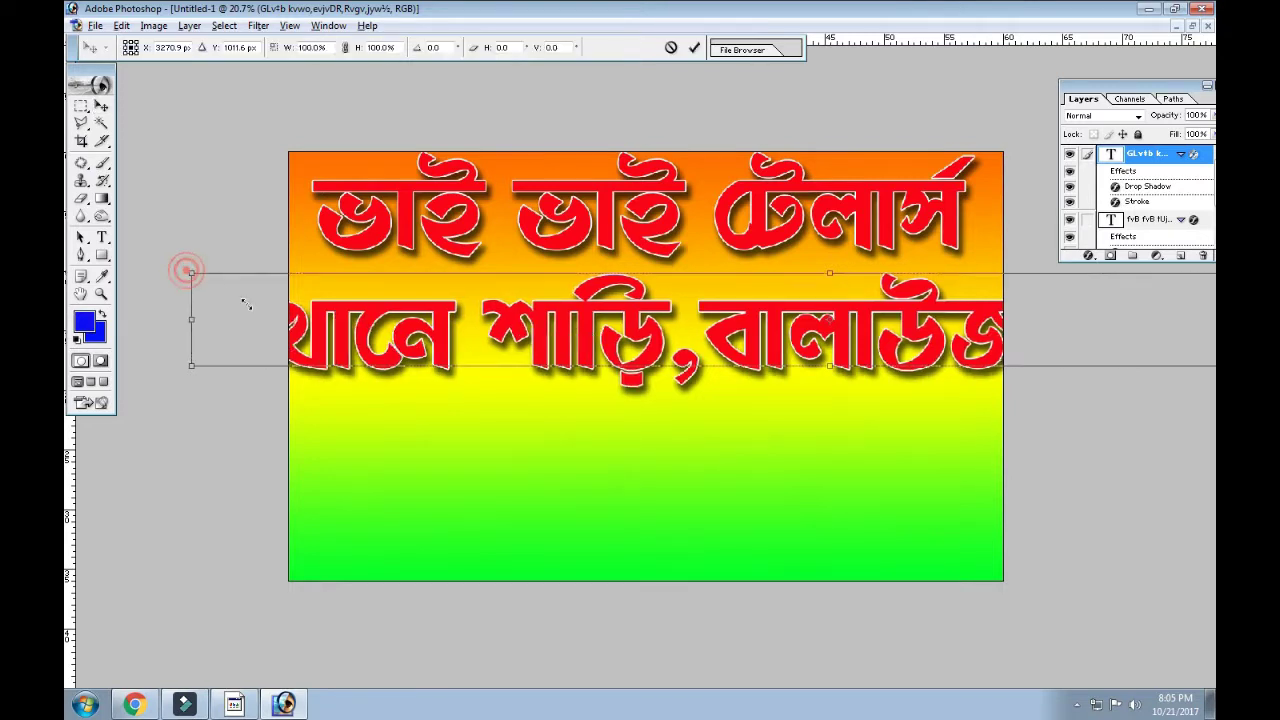
drag(187, 271, 519, 297)
drag(740, 328, 517, 306)
key(Return)
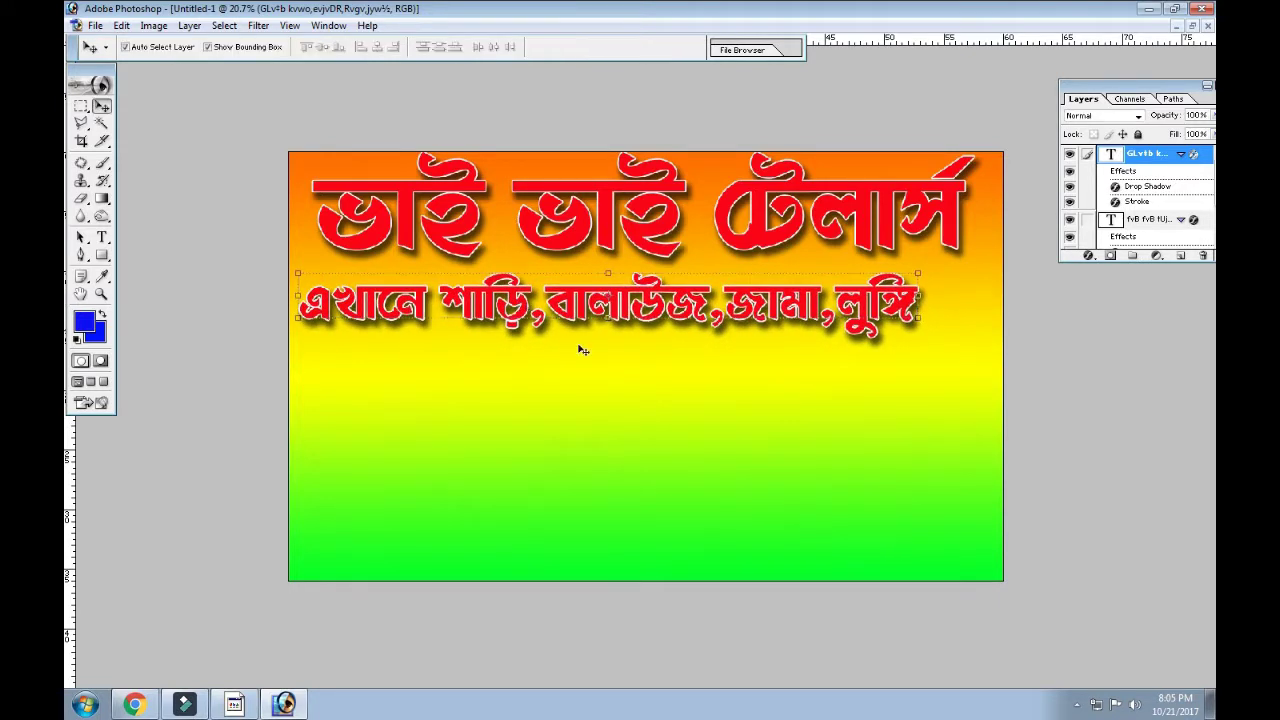
click(101, 237)
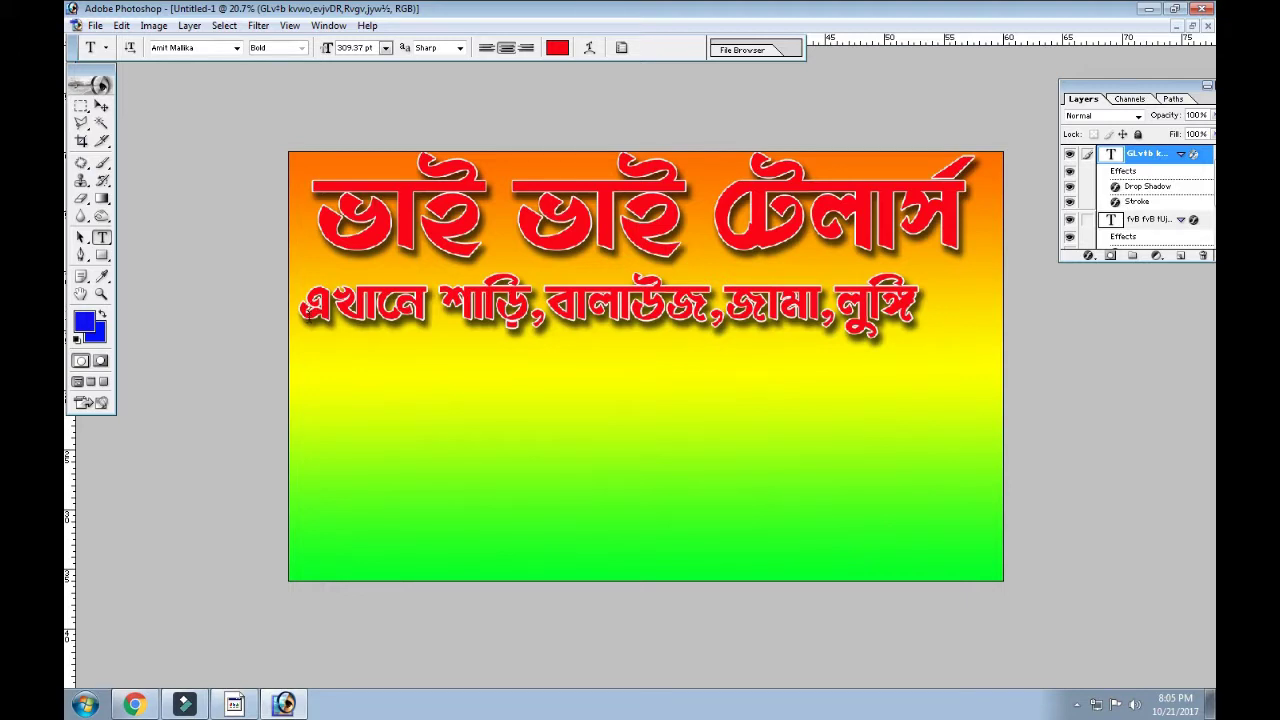
- Switch the garment line's font from Amit Mallika to TonnyBanglaMJ
drag(298, 310, 917, 310)
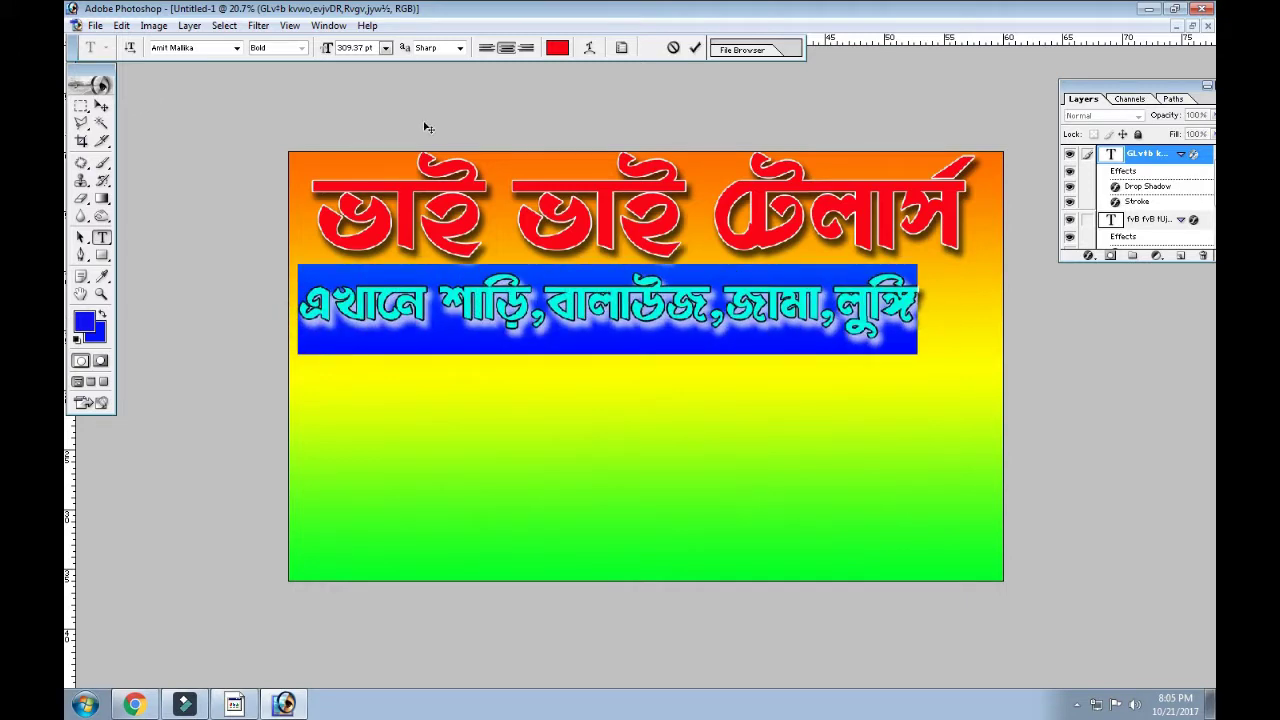
click(237, 47)
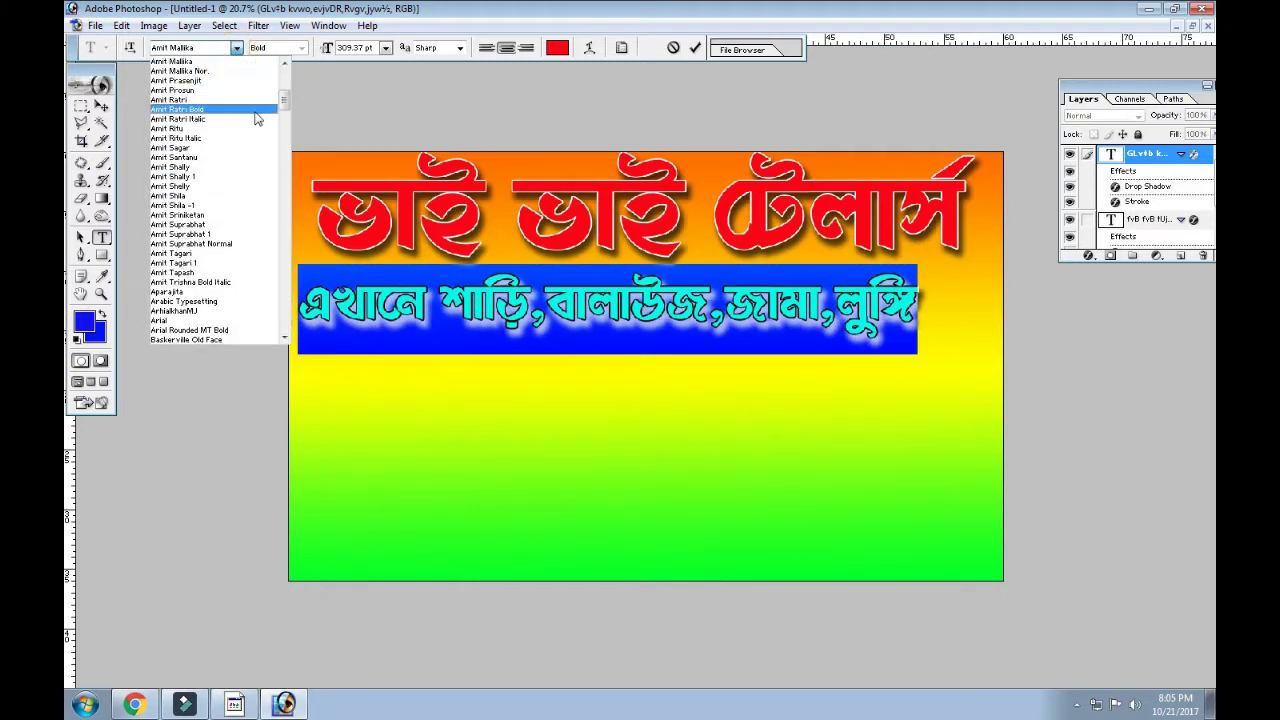
click(285, 66)
click(285, 66)
click(285, 66)
click(285, 66)
click(285, 66)
click(285, 66)
click(285, 66)
click(285, 66)
click(285, 66)
click(285, 66)
click(285, 66)
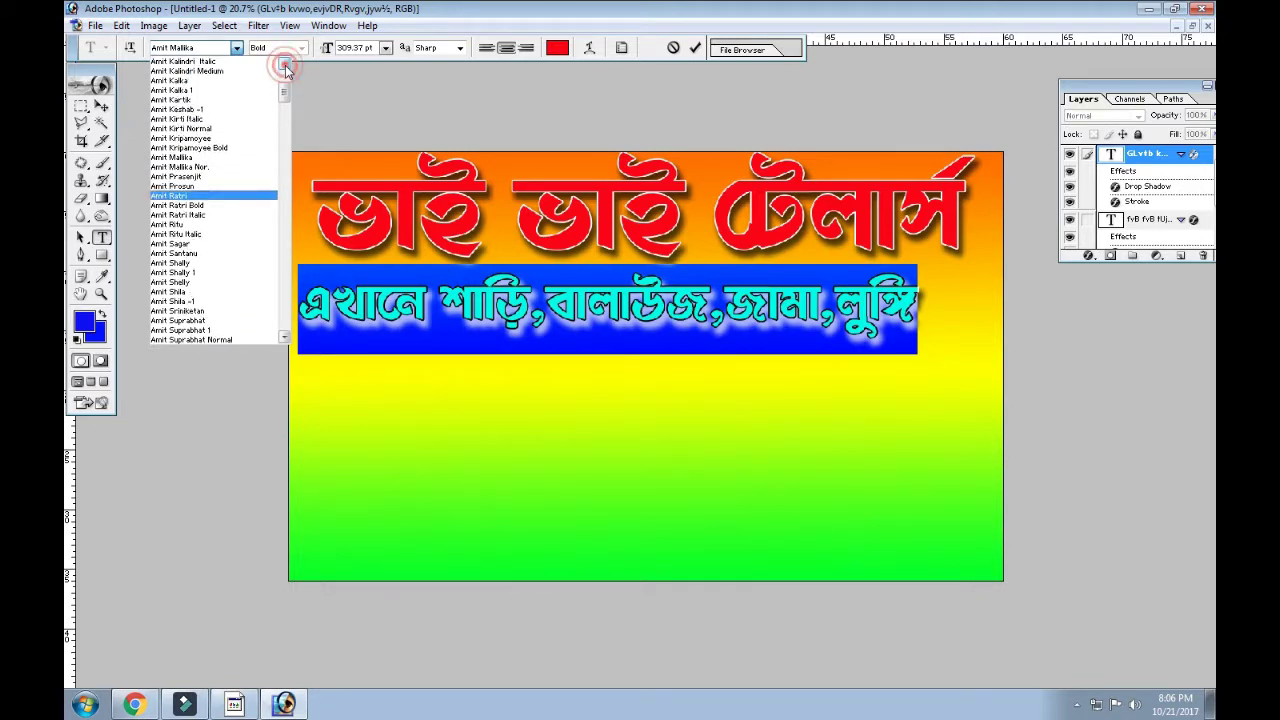
click(285, 66)
click(285, 66)
click(285, 66)
click(285, 66)
click(285, 66)
click(285, 66)
click(285, 66)
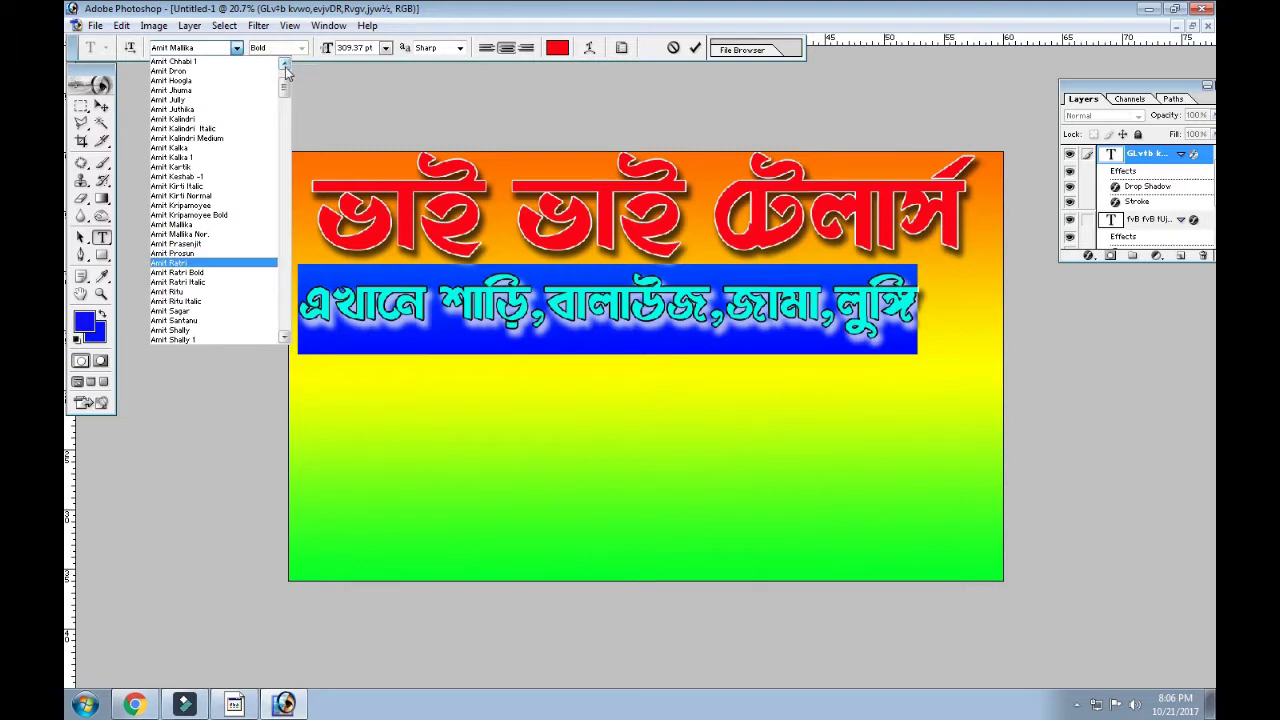
drag(285, 90, 287, 272)
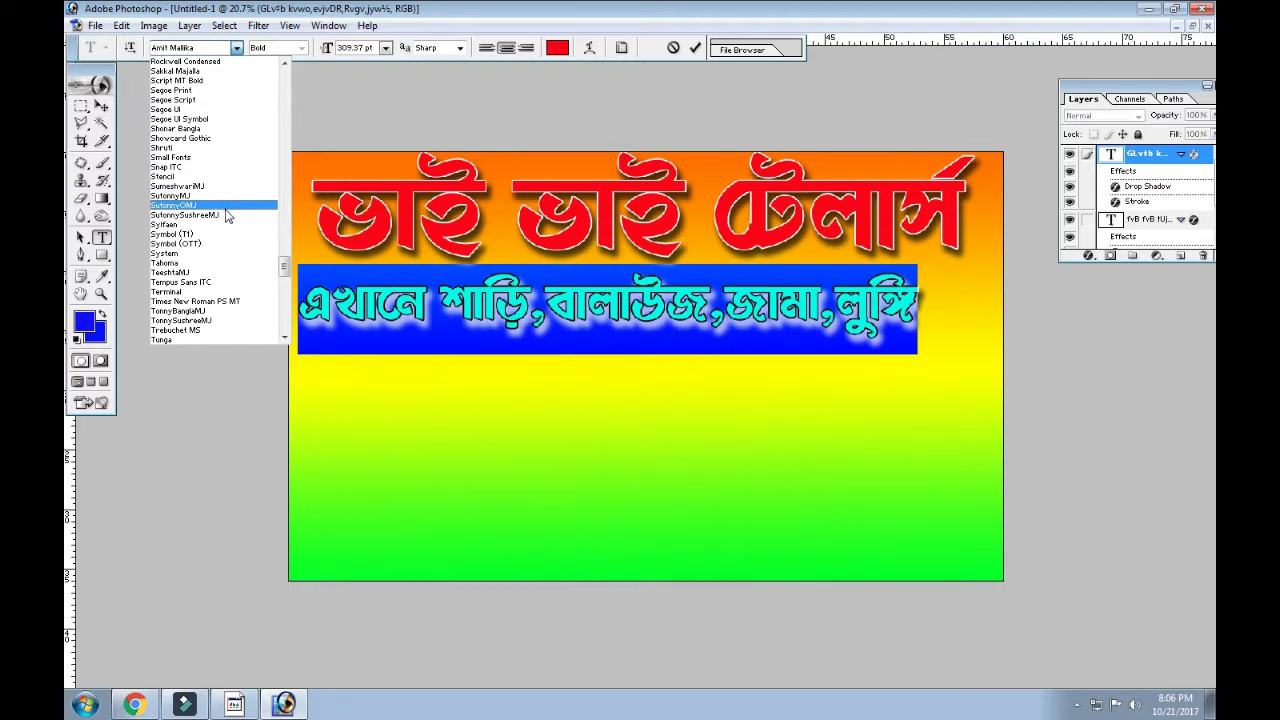
click(227, 313)
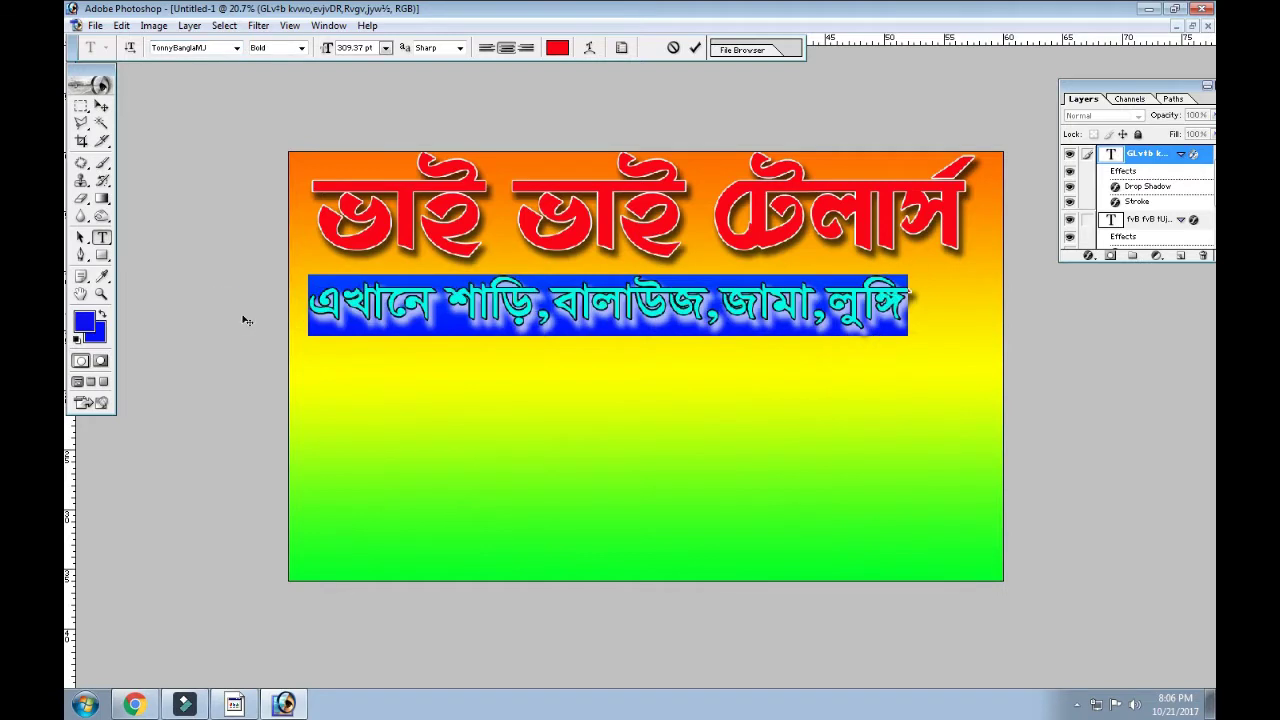
click(405, 346)
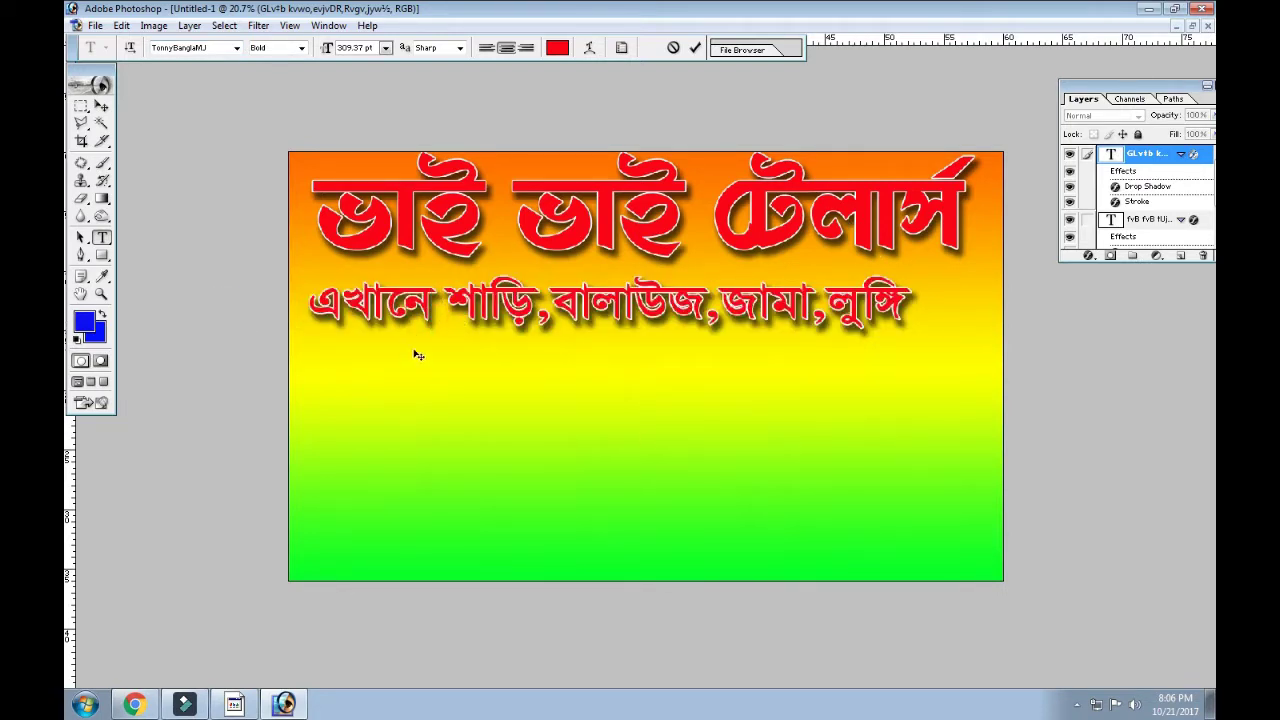
- Set the garment line's drop shadow distance, spread and size to 0
click(101, 105)
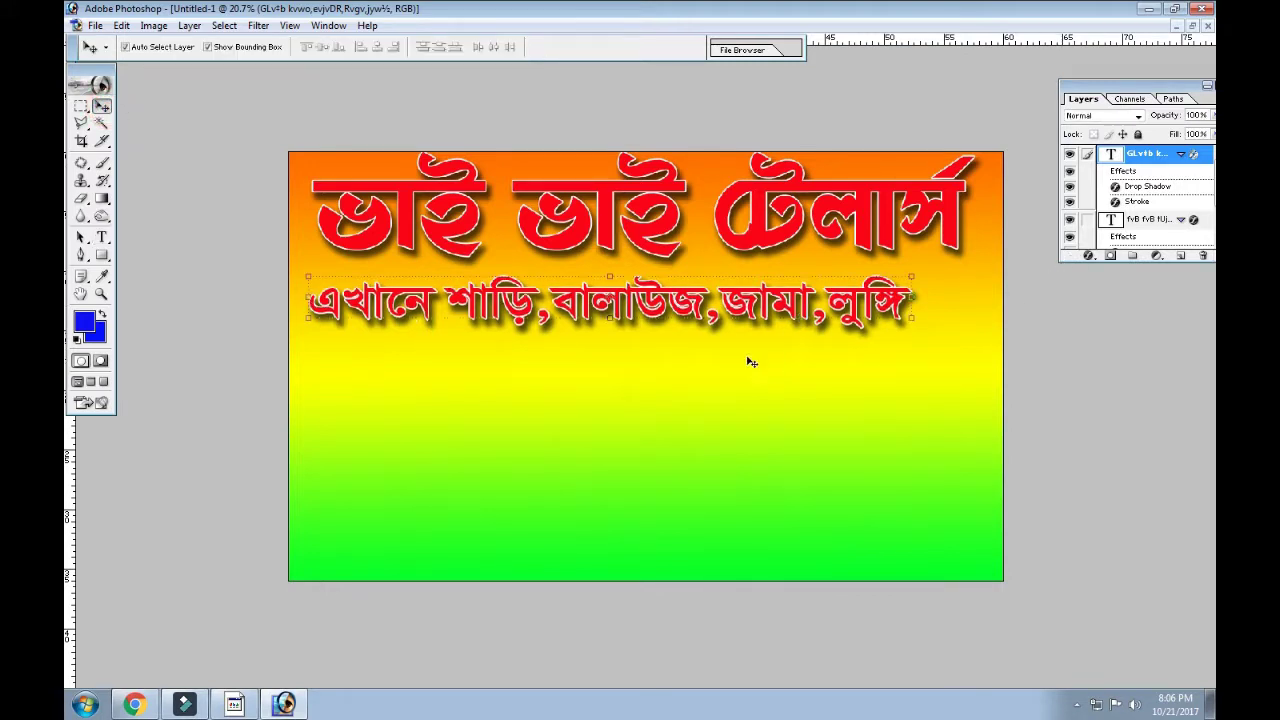
click(1086, 254)
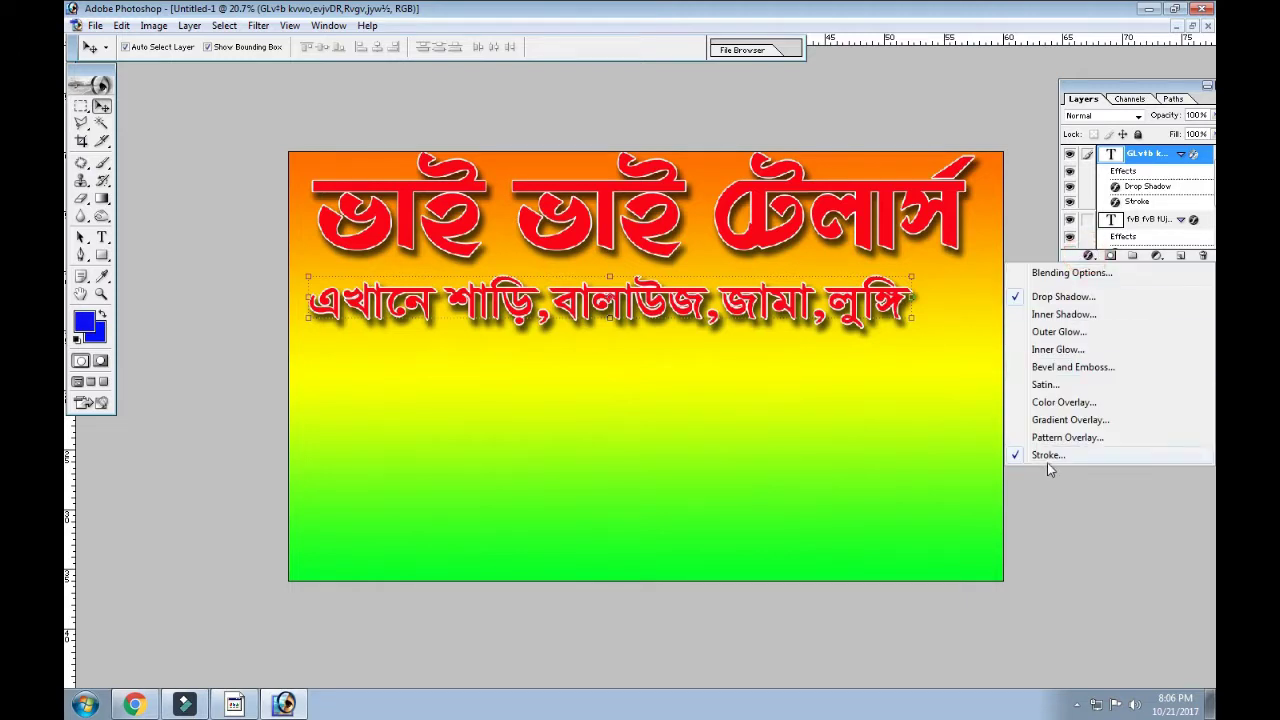
click(1078, 297)
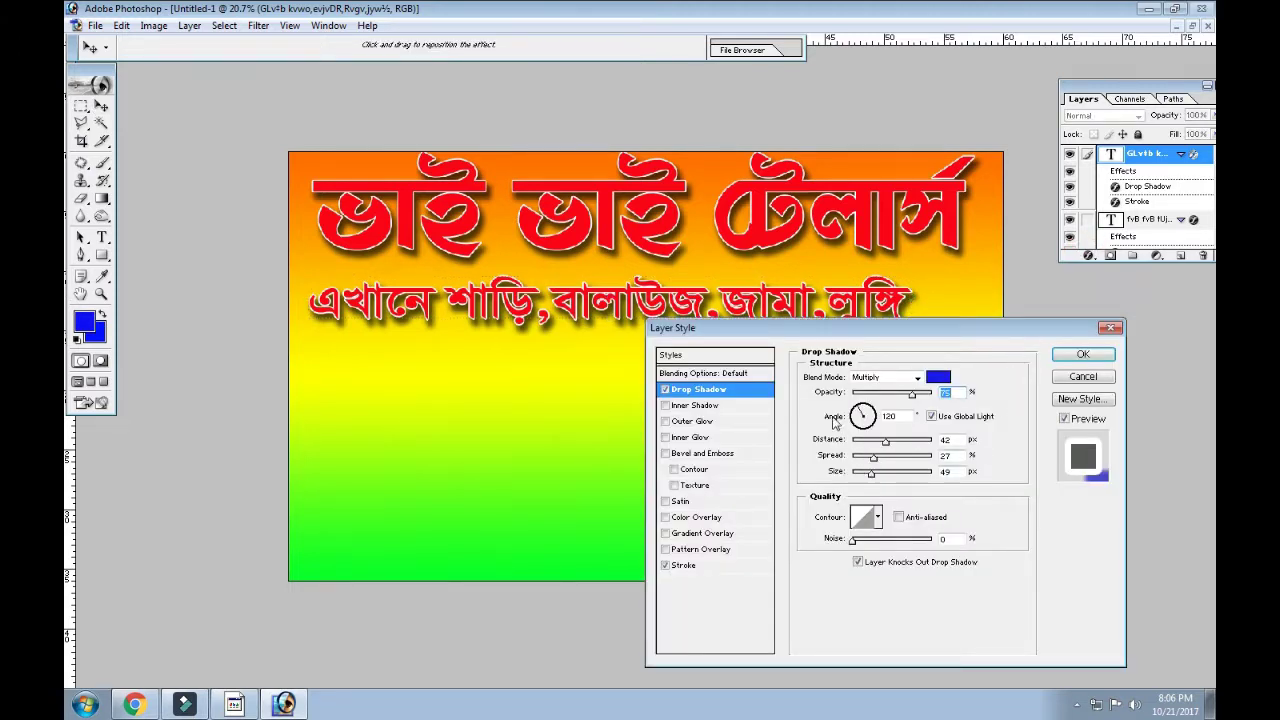
mouse_move(890, 444)
mouse_down()
mouse_move(852, 441)
mouse_move(852, 474)
mouse_up()
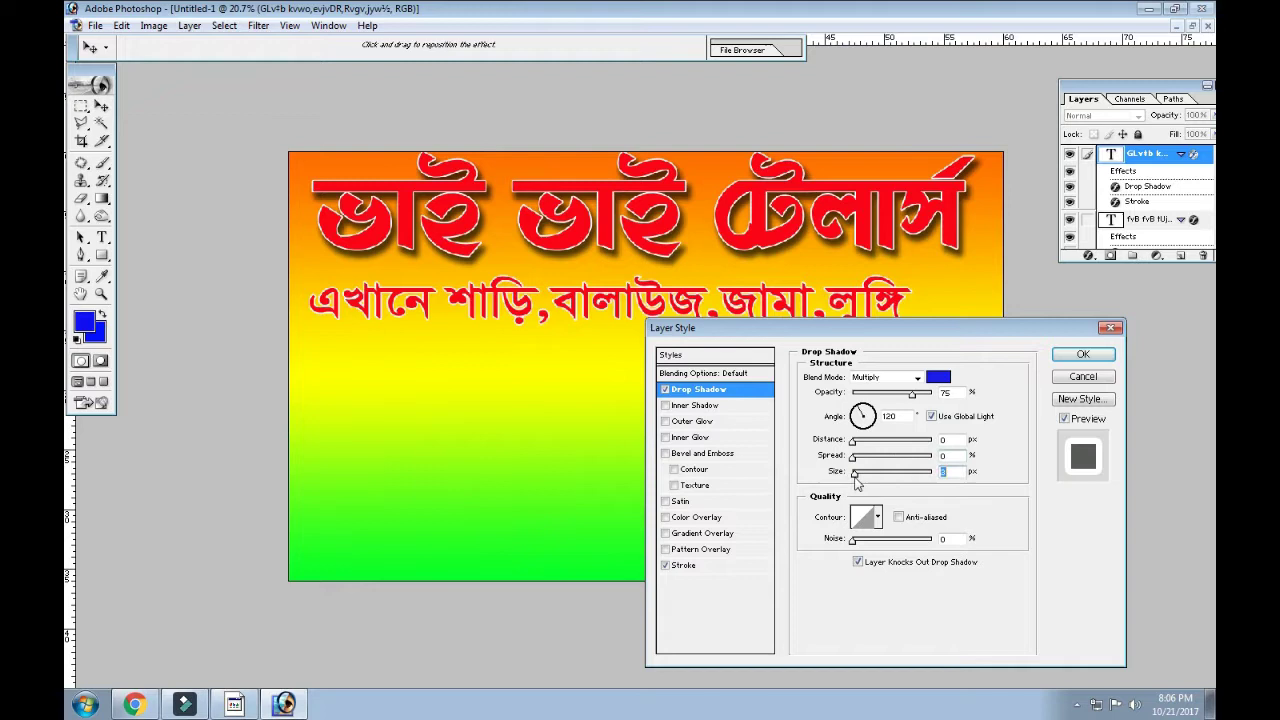
click(1077, 358)
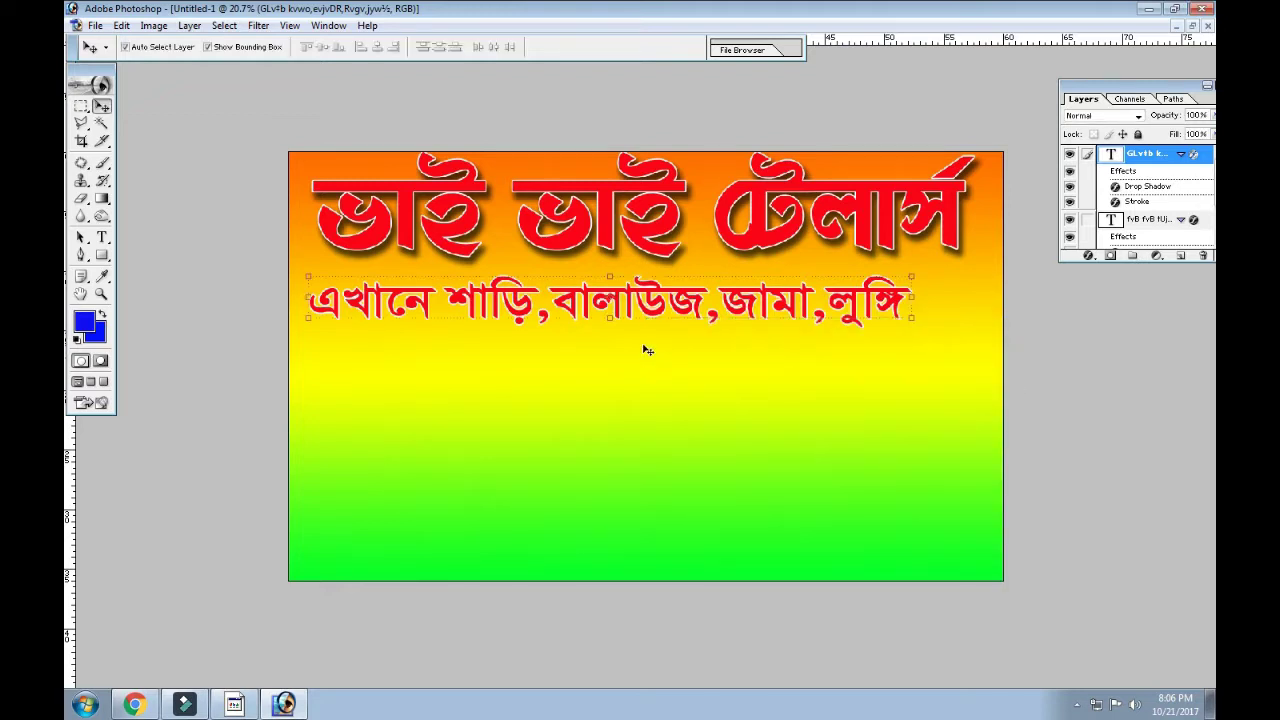
click(725, 368)
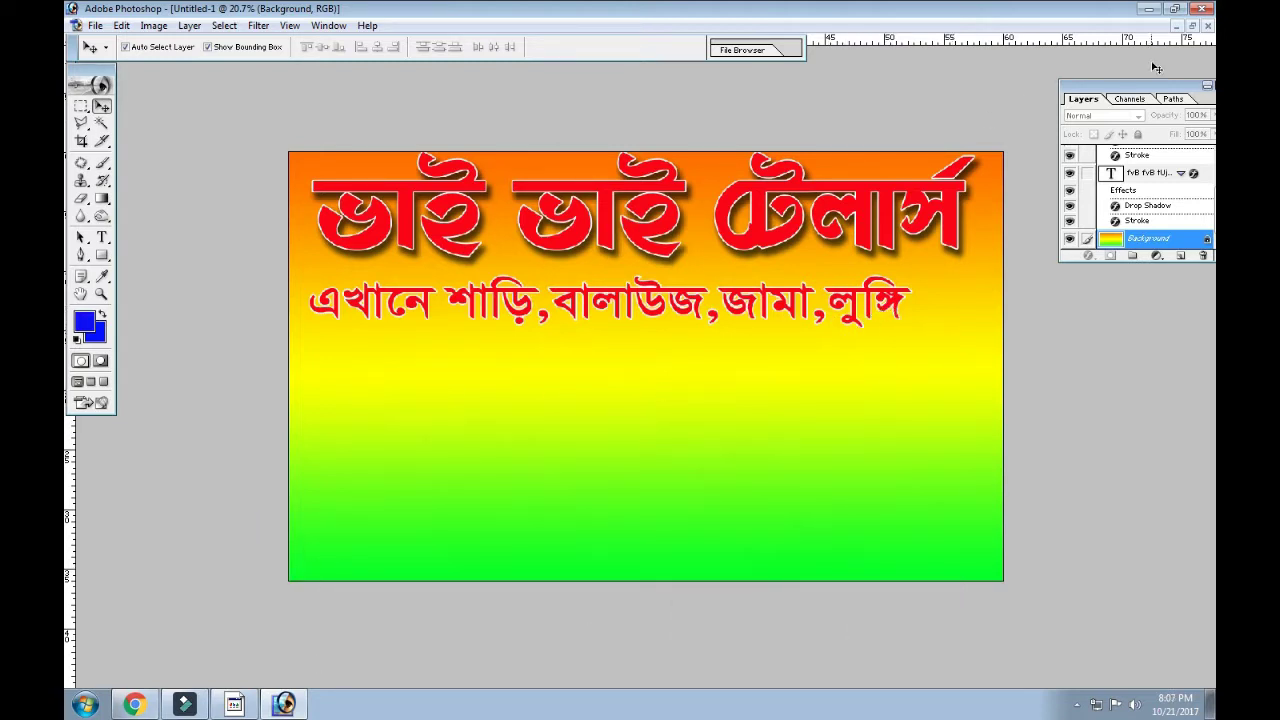
- Select the first two body lines in SRIPUR.psd, then go back to Untitled-1
click(1191, 25)
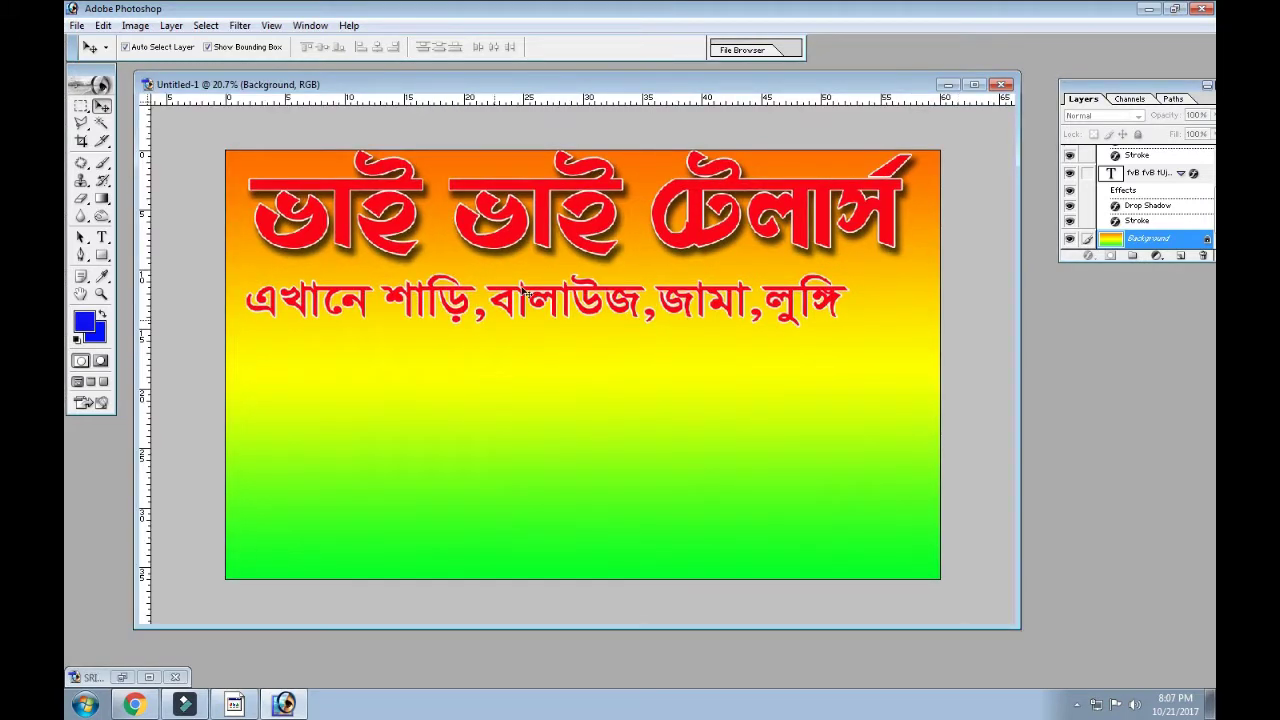
click(148, 677)
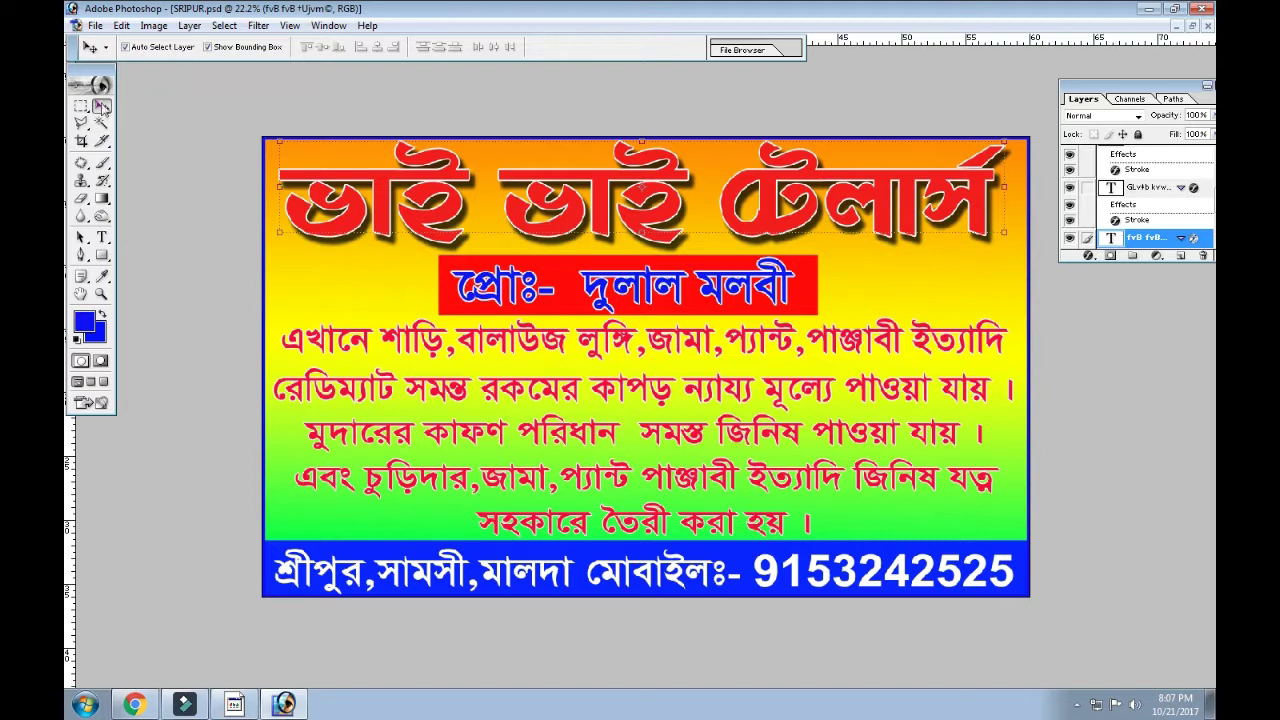
click(102, 238)
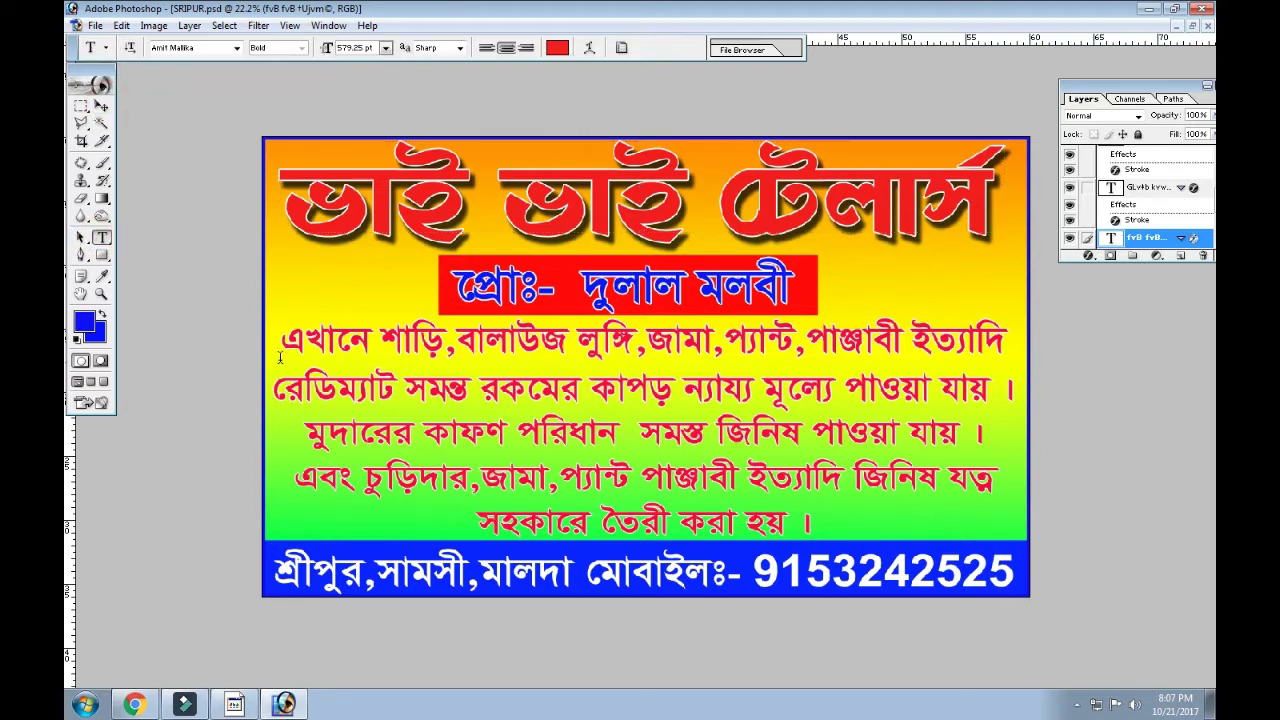
drag(284, 340, 1020, 400)
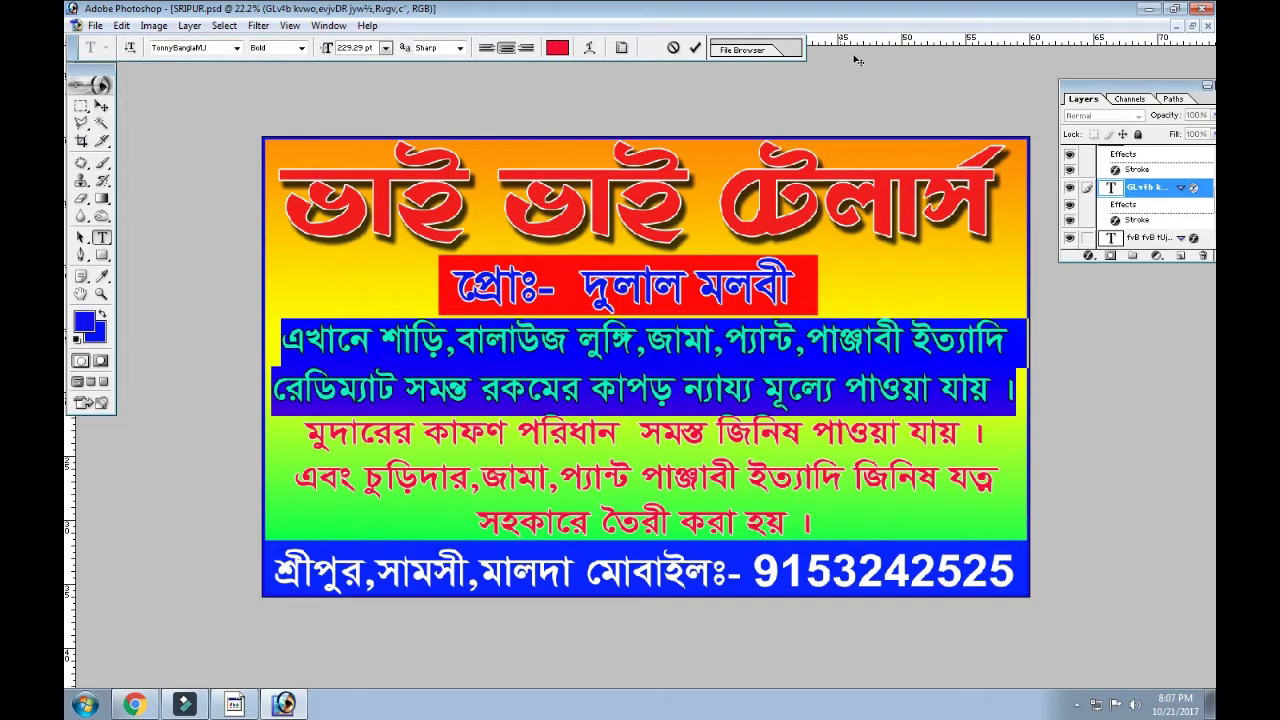
click(1176, 25)
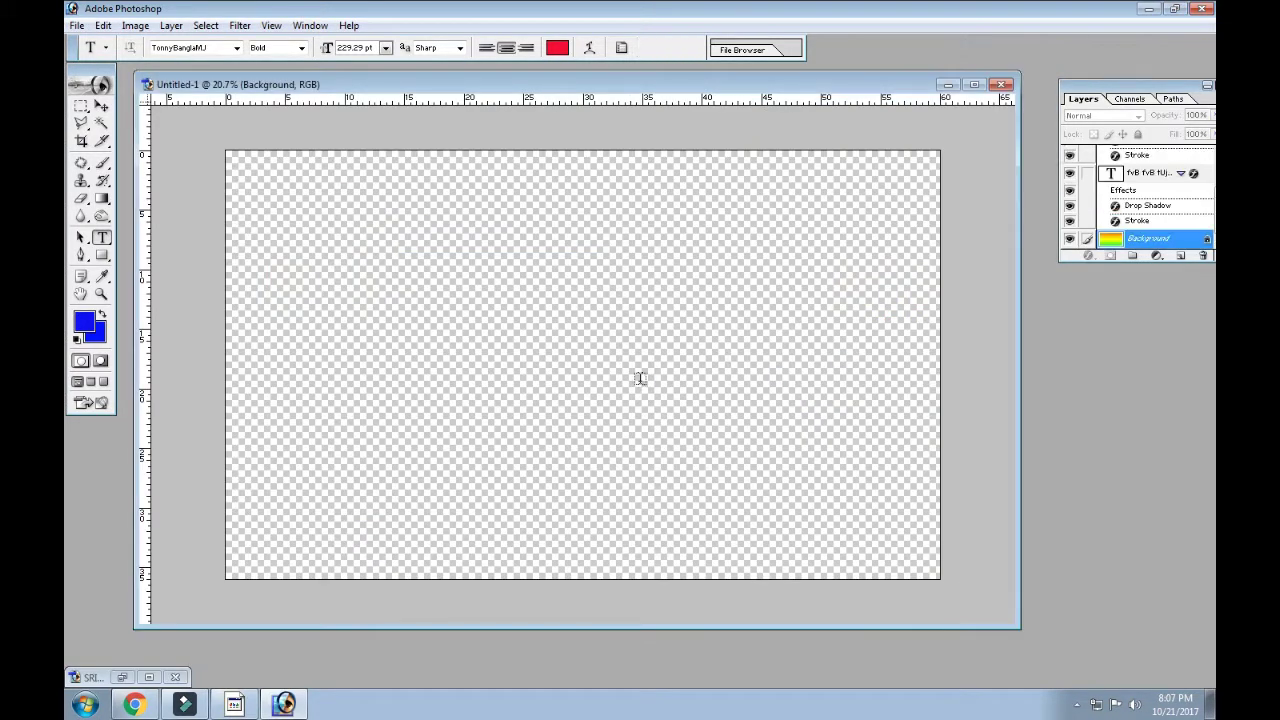
- Replace the garment line with the two pasted body lines, enlarged under the title
drag(280, 305, 846, 305)
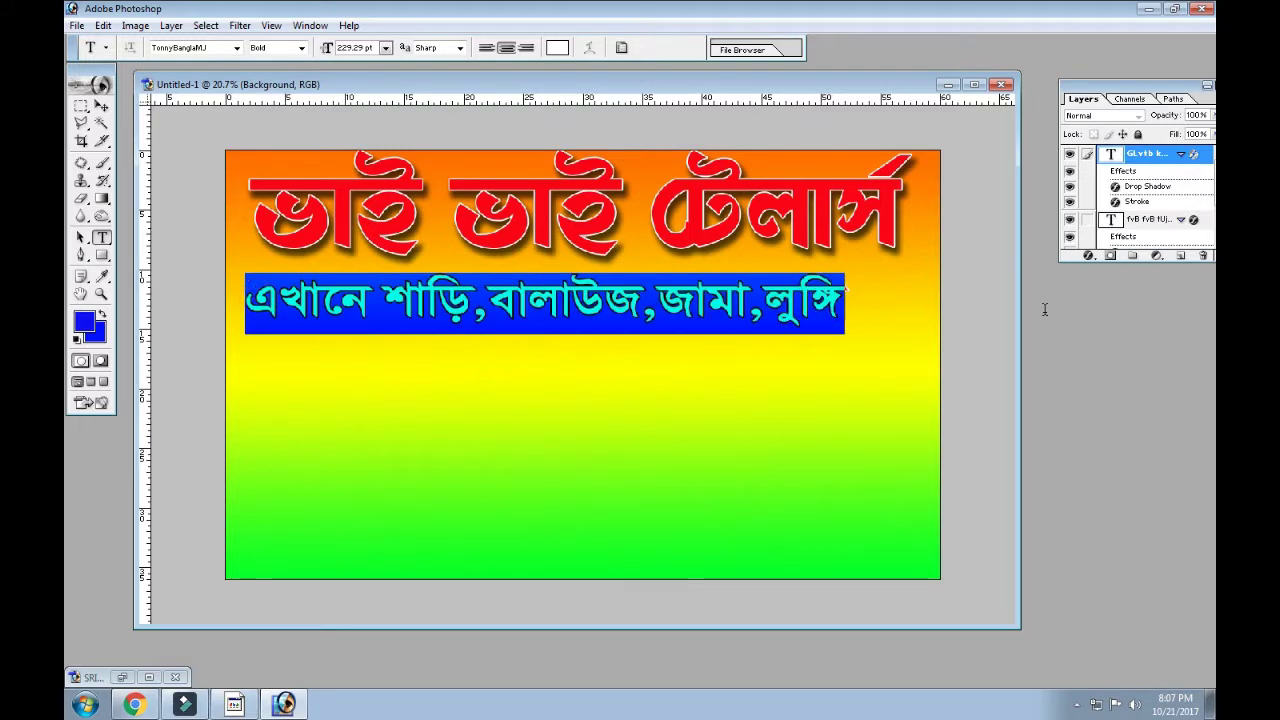
key(ctrl+v)
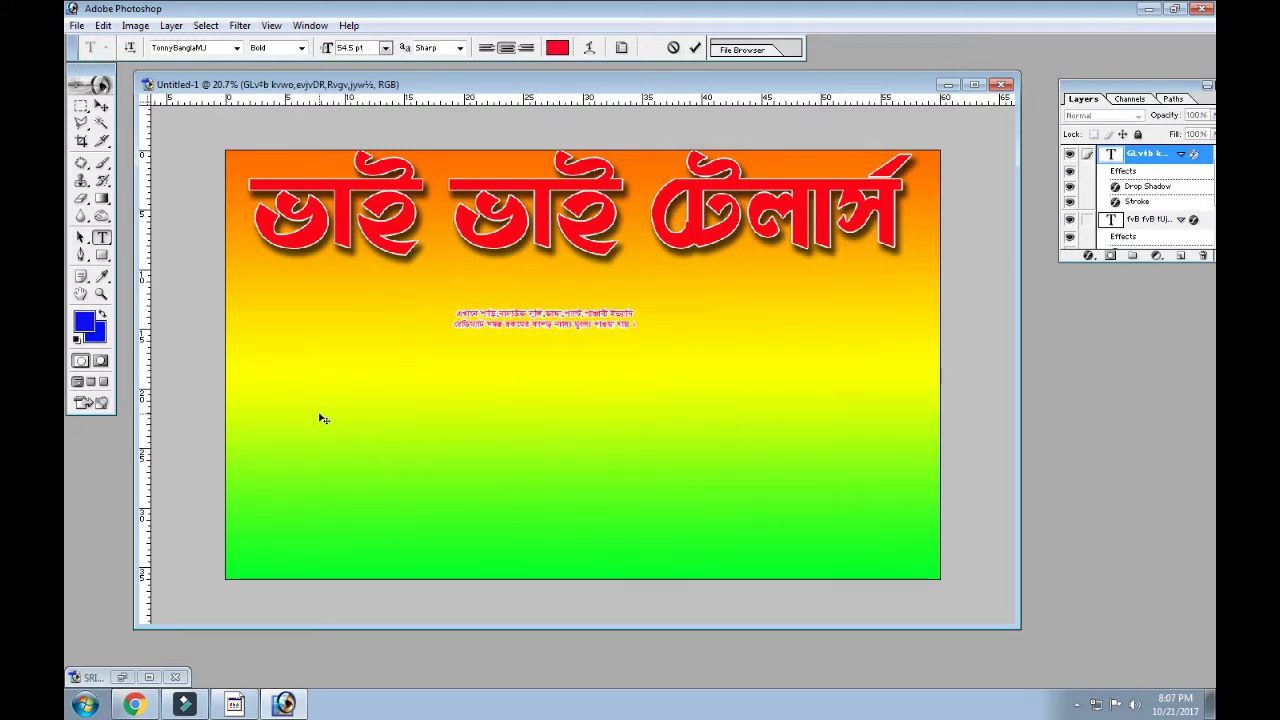
click(101, 105)
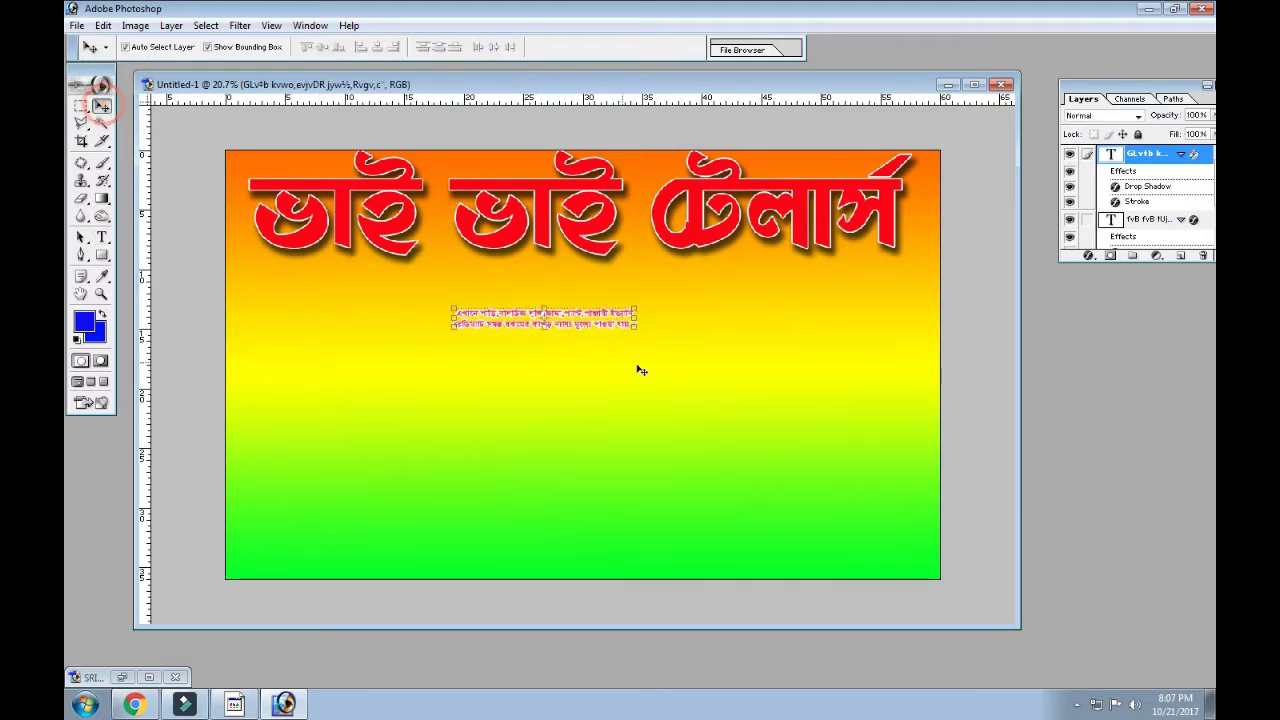
drag(643, 333, 924, 405)
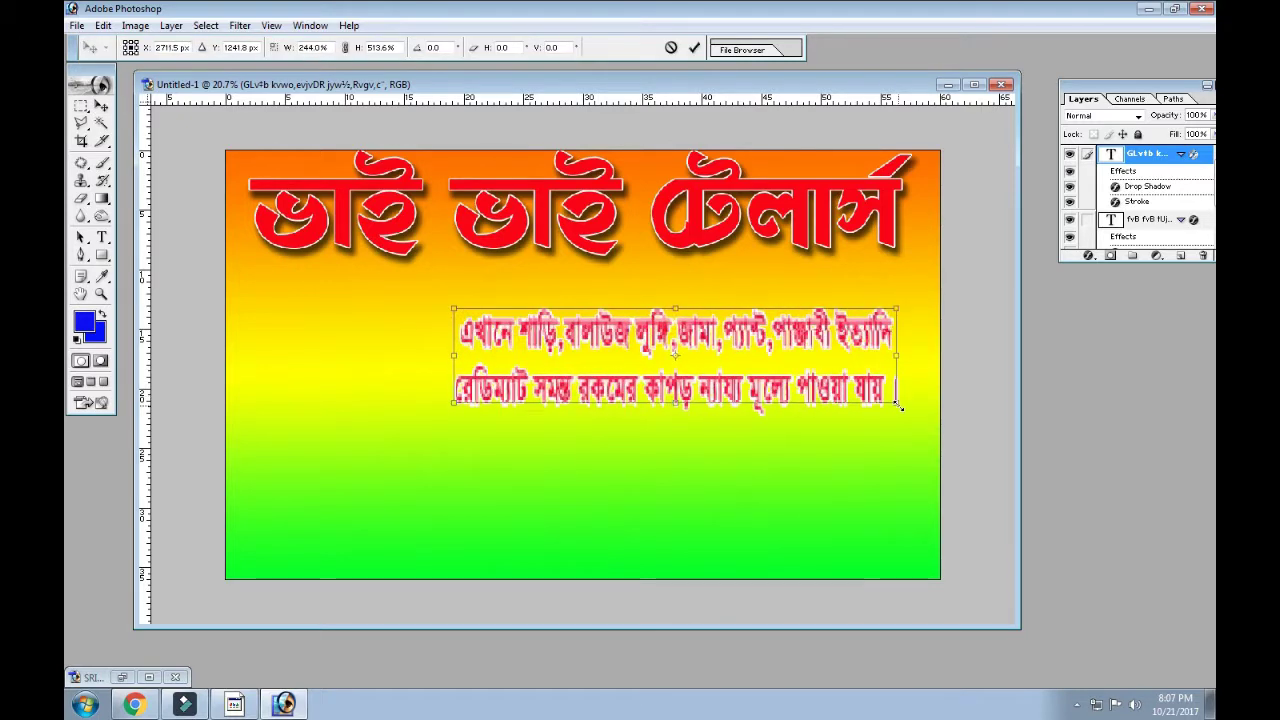
mouse_move(912, 340)
mouse_down()
mouse_move(738, 359)
mouse_move(926, 369)
mouse_up()
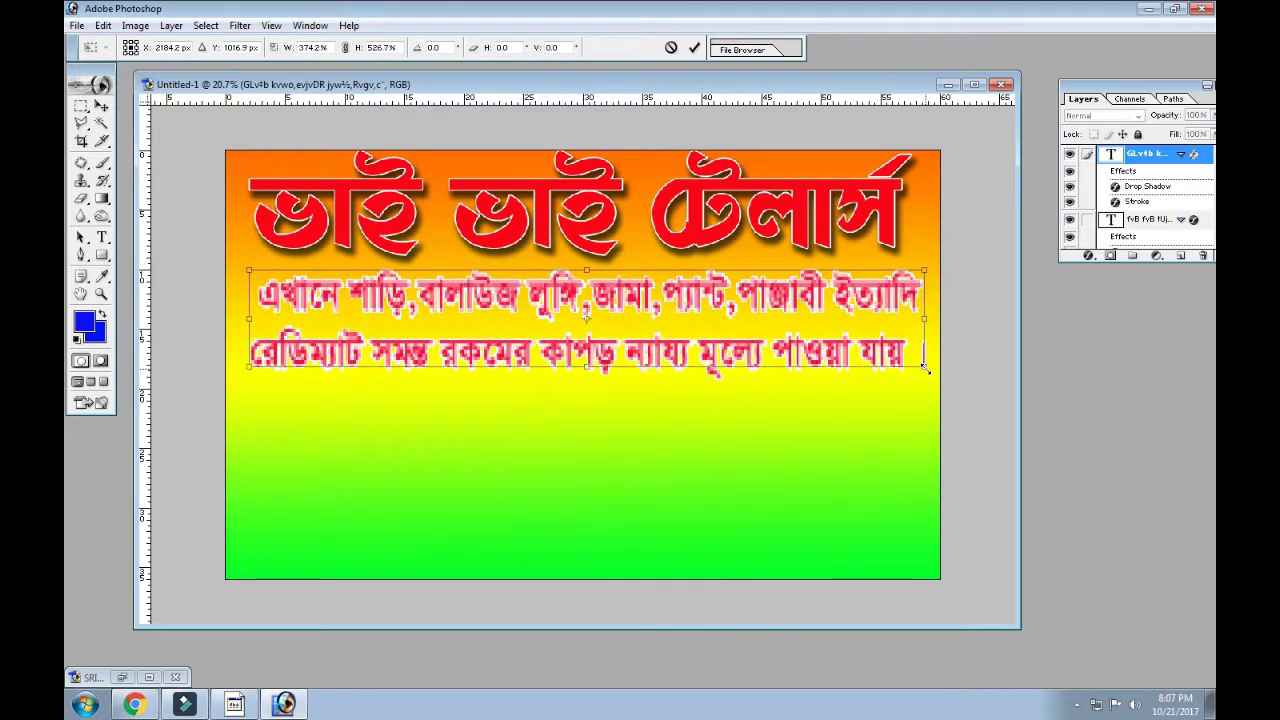
key(Return)
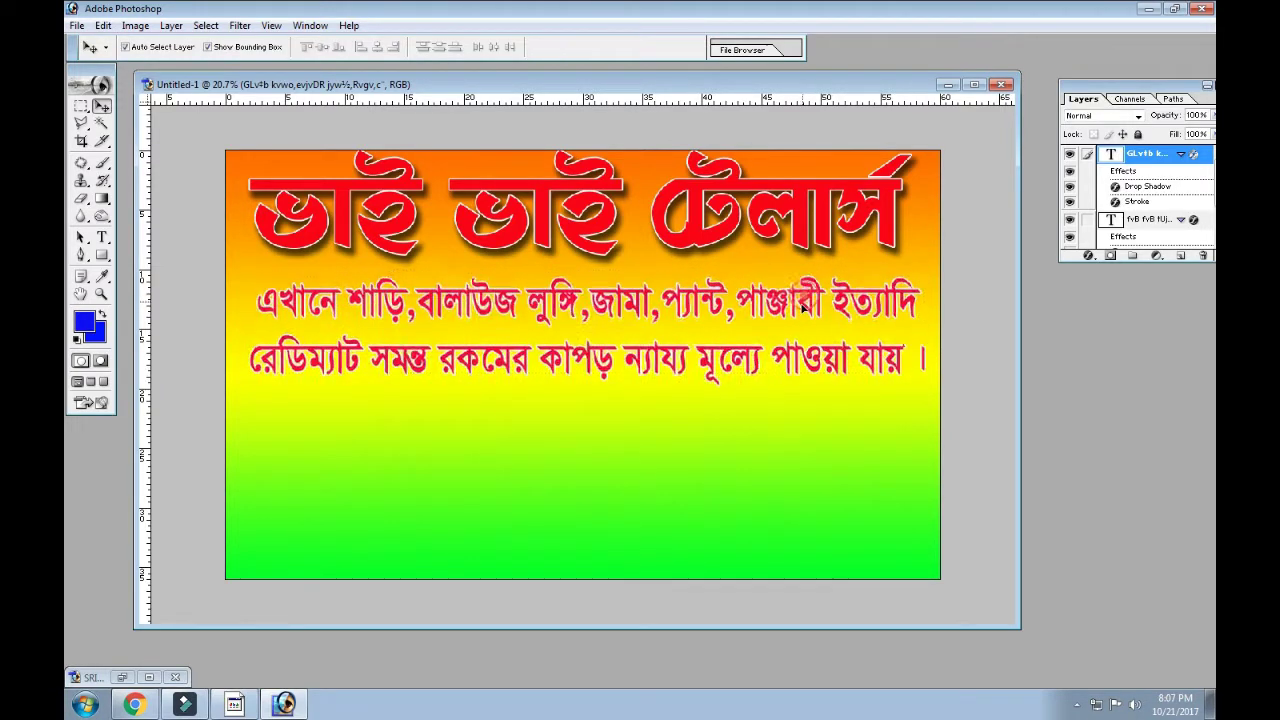
- Nudge the two red body lines slightly lower and reselect the Background layer
drag(803, 303, 799, 323)
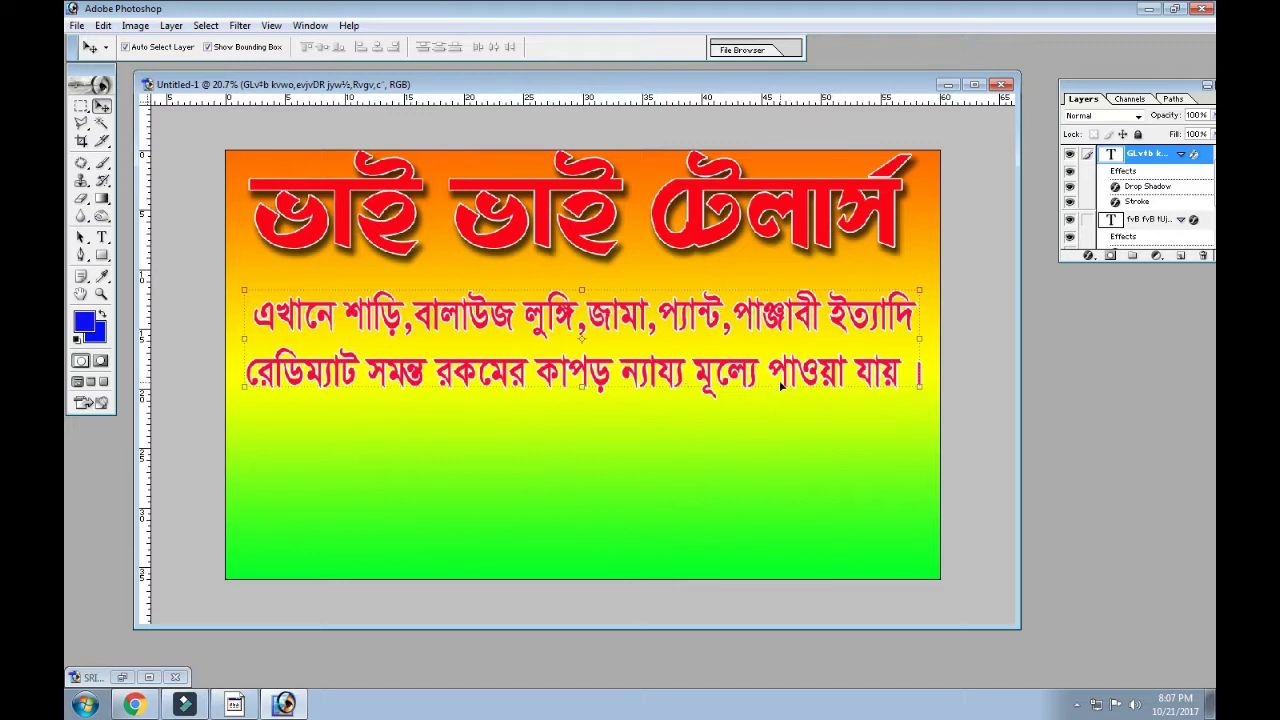
key(shift+Down)
key(shift+Down)
key(shift+Down)
key(shift+Down)
key(shift+Down)
key(shift+Down)
key(shift+Down)
key(shift+Down)
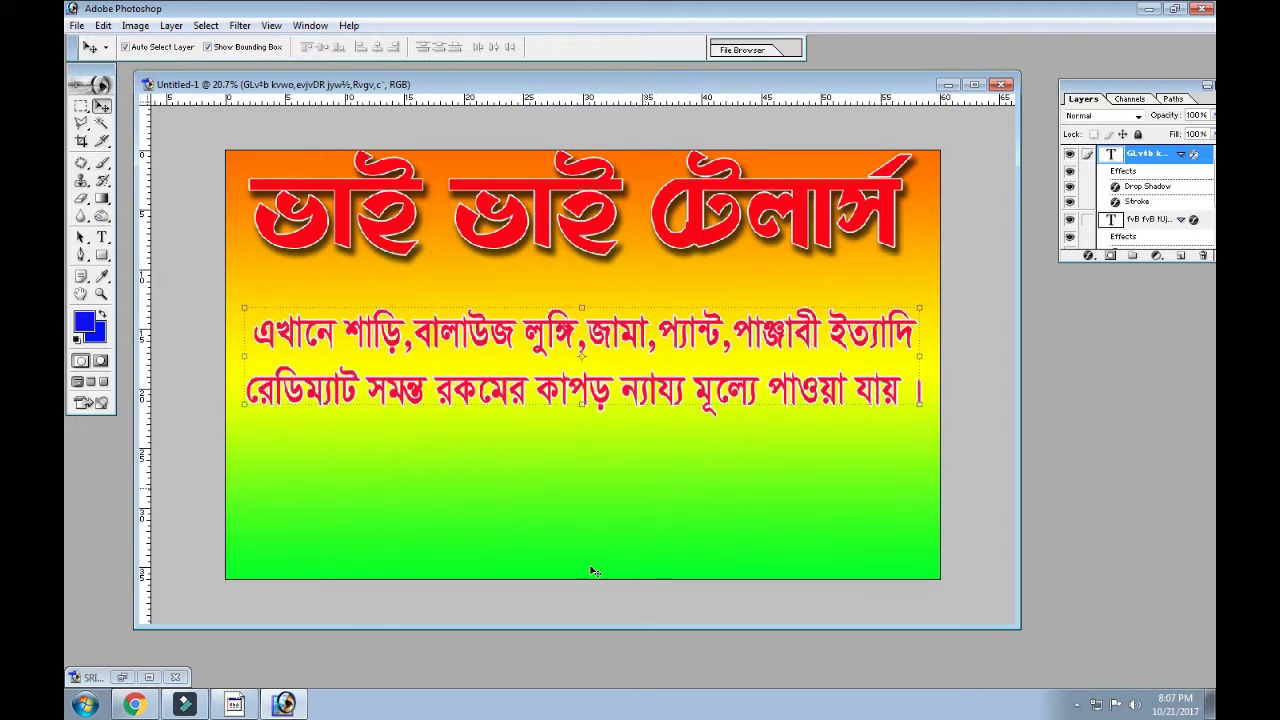
click(424, 489)
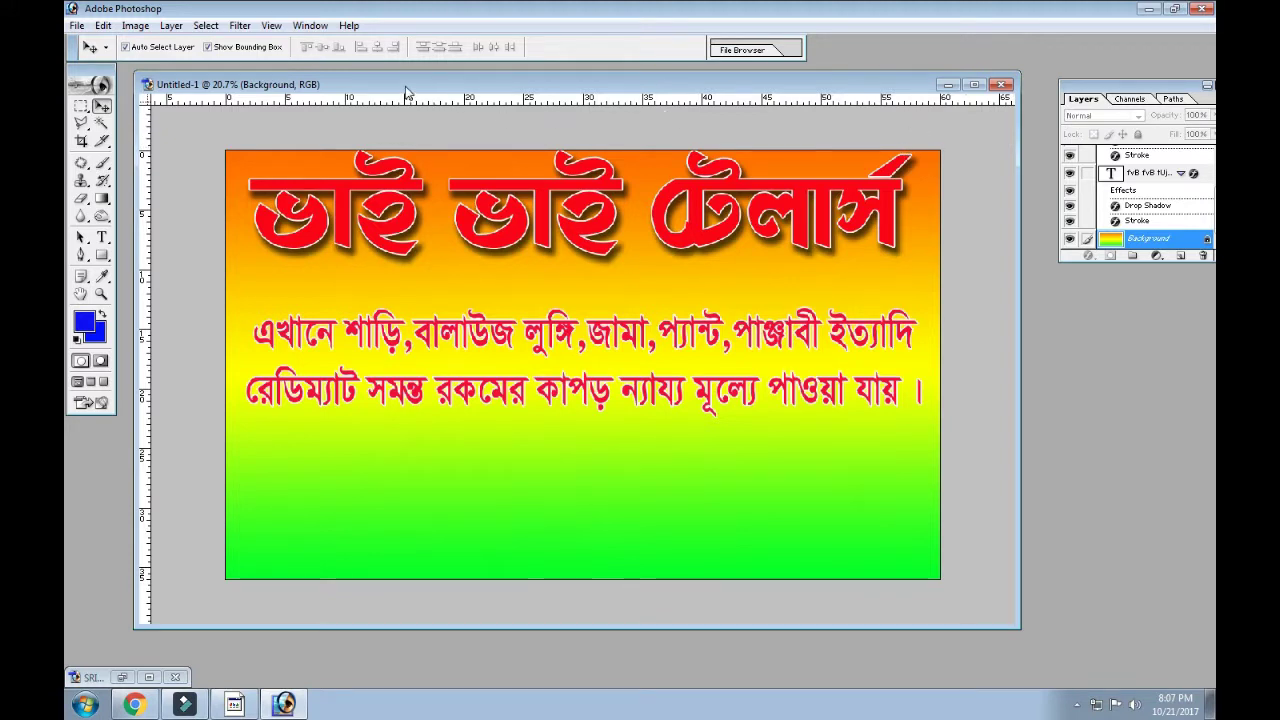
- In SRIPUR.psd, select the three lower text lines from মুদারের to the end
drag(410, 87, 595, 92)
click(149, 678)
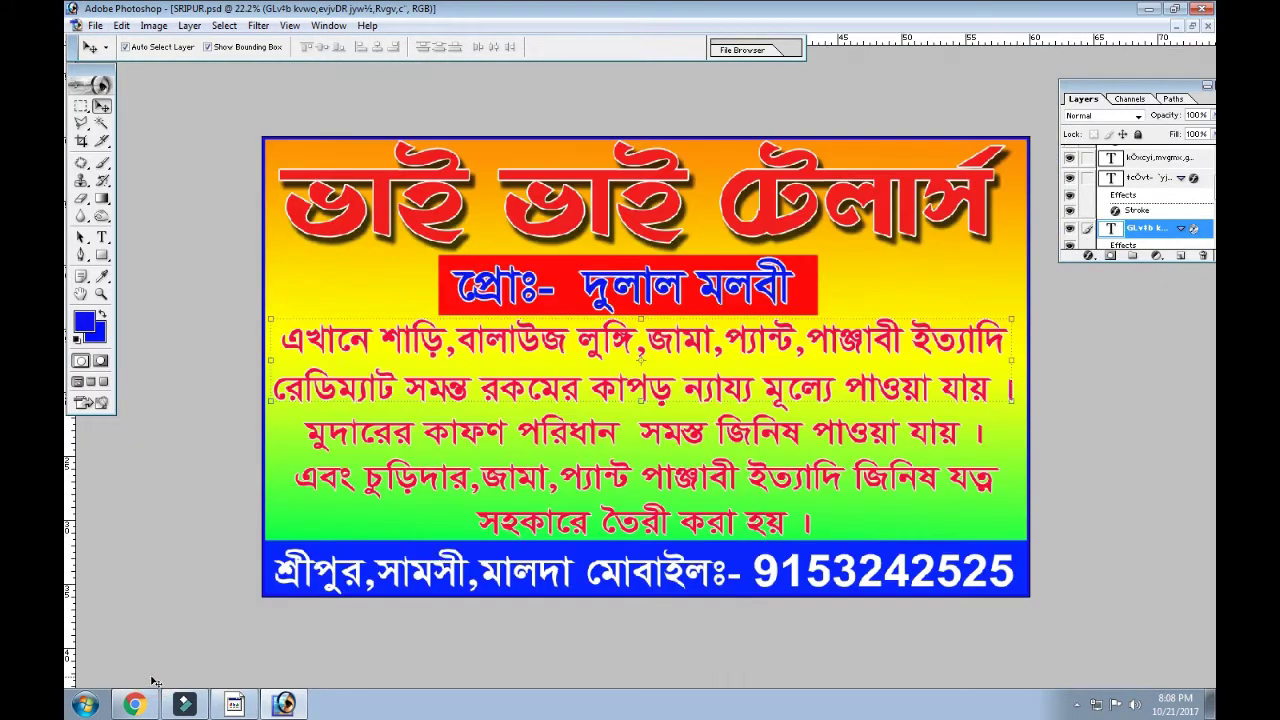
click(335, 446)
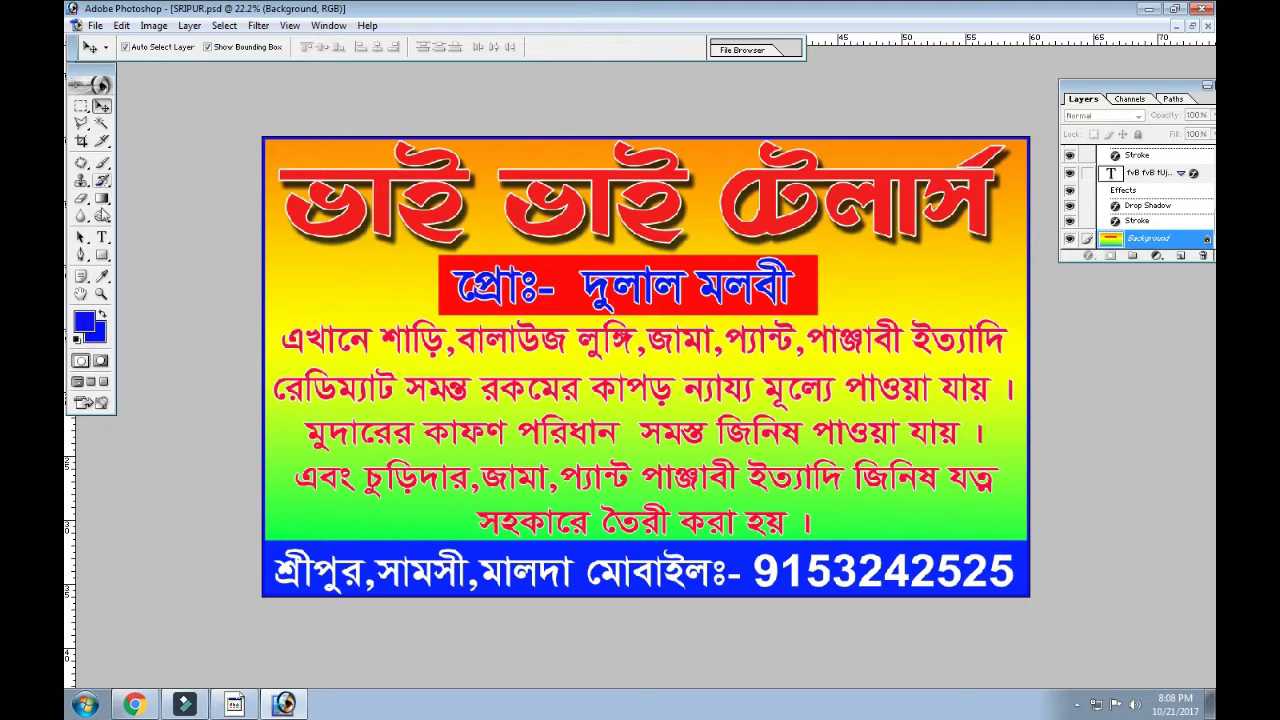
click(103, 240)
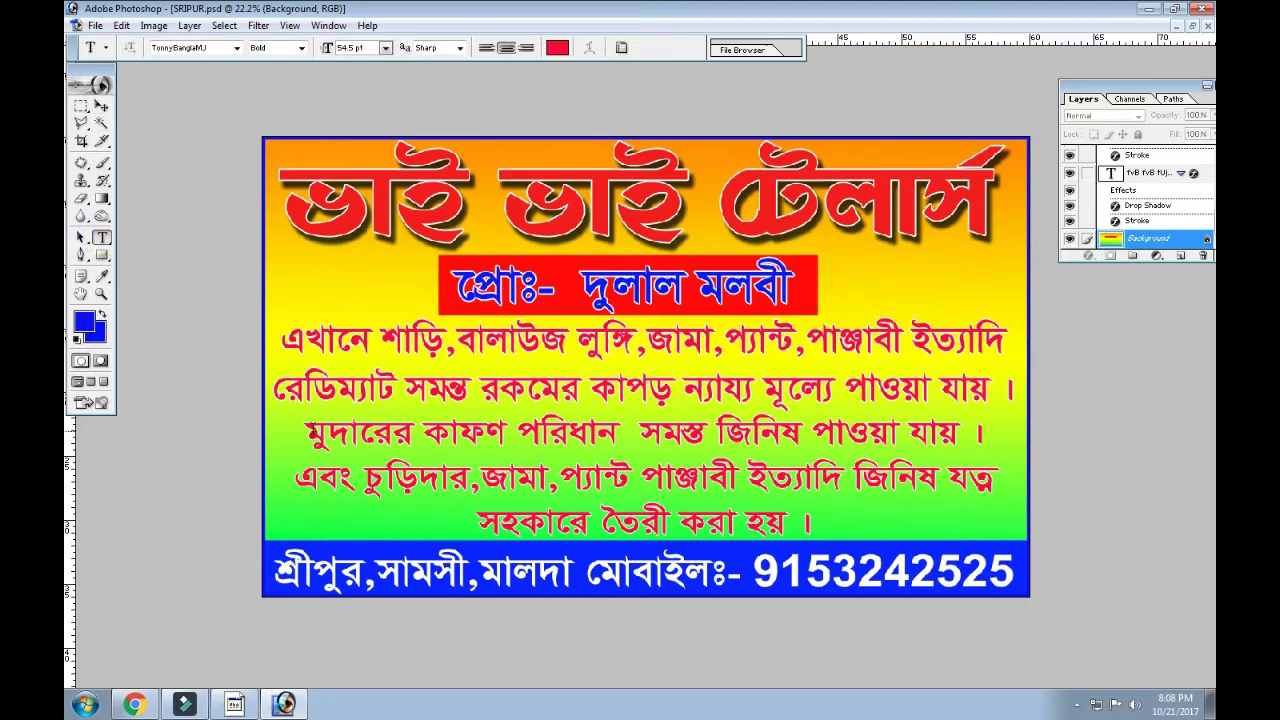
drag(310, 432, 815, 528)
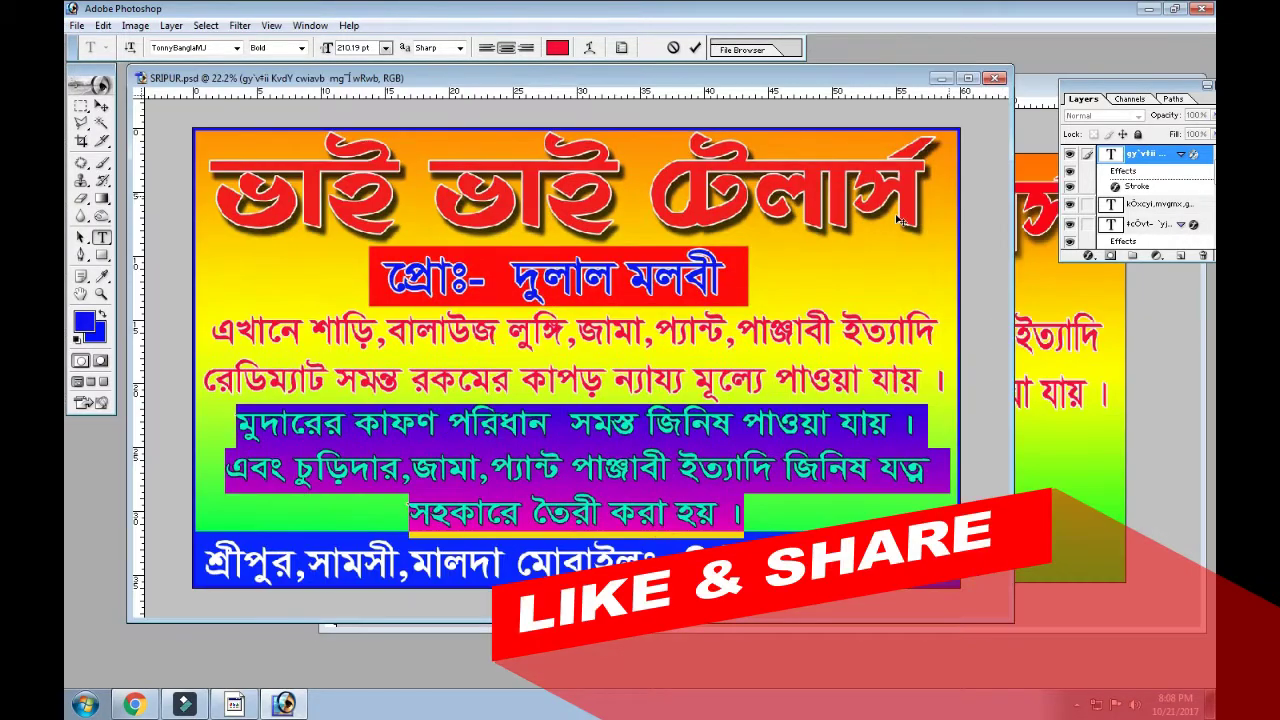
- Paste the three copied lines as a new text block in Untitled-1's green area
drag(800, 79, 439, 487)
click(778, 461)
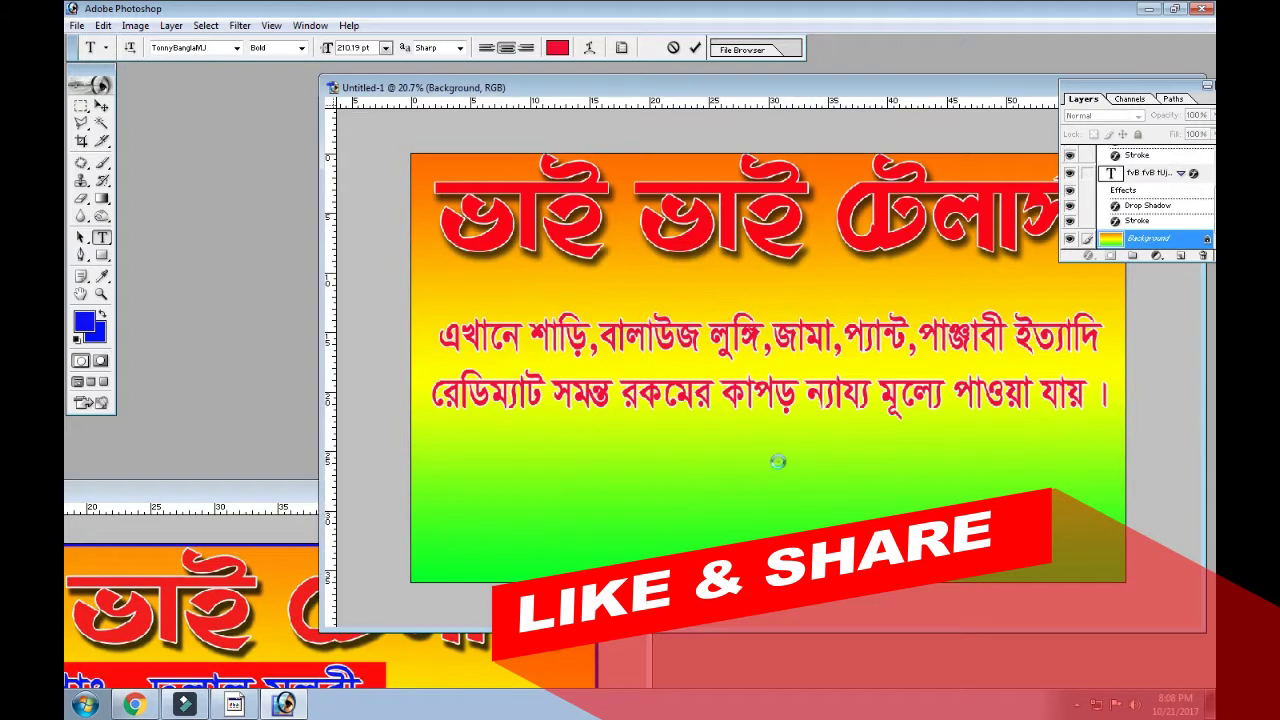
click(468, 476)
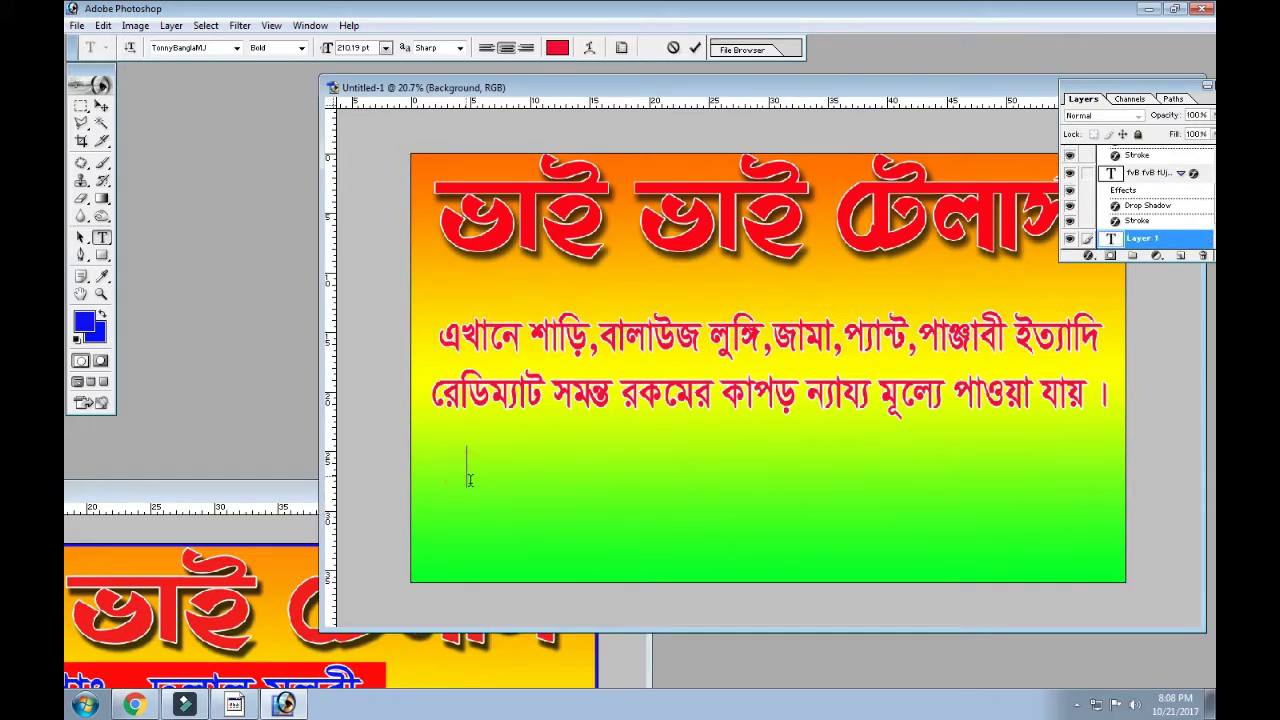
key(ctrl+v)
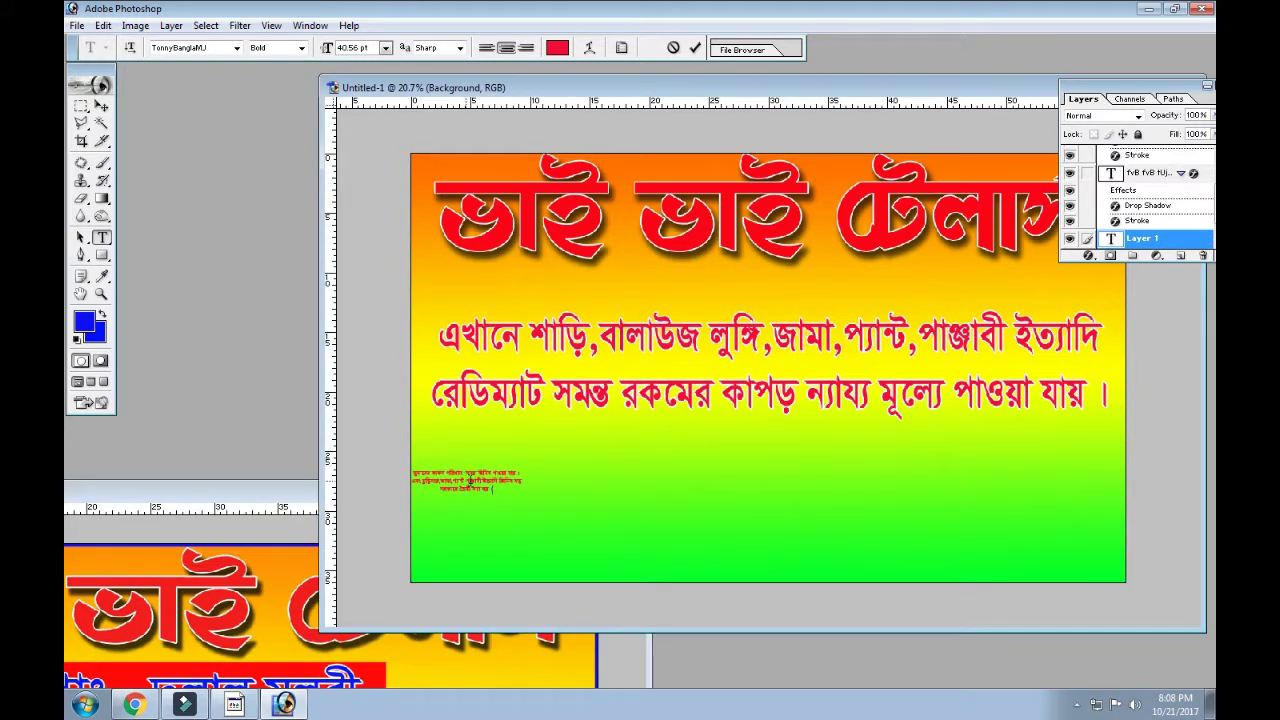
- Enlarge the pasted three-line block and move it up below the body text
click(101, 105)
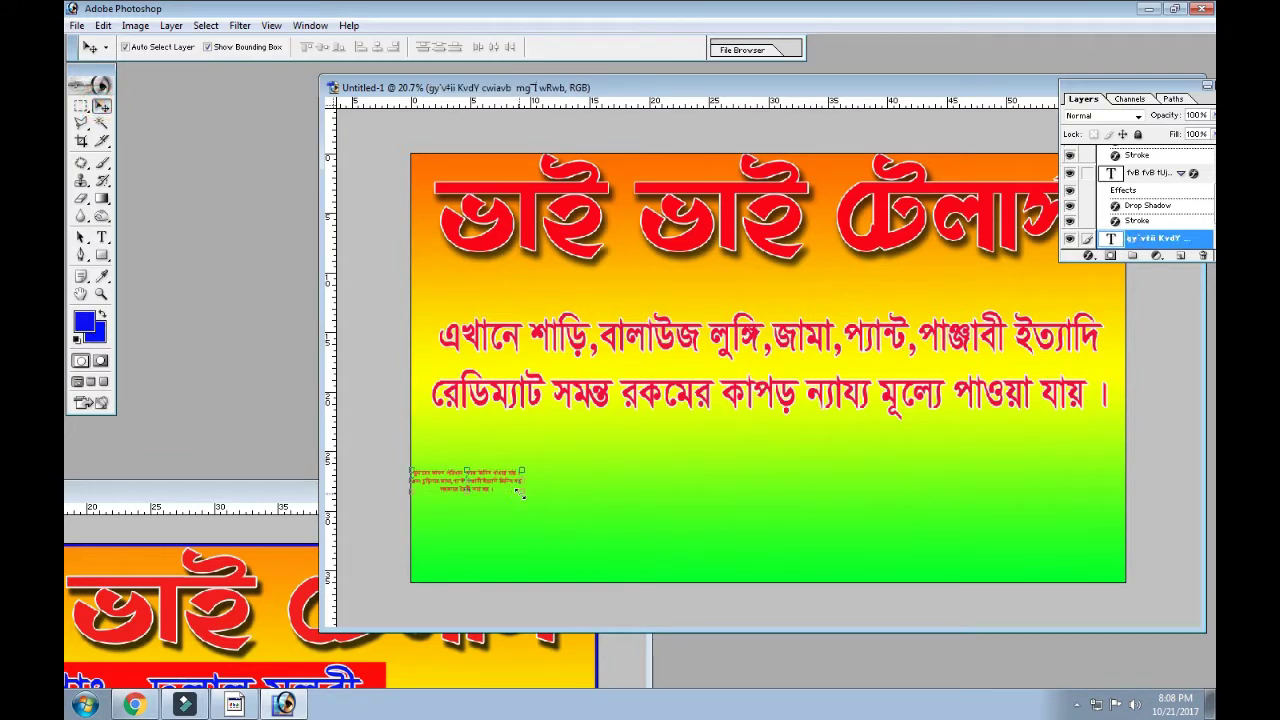
mouse_move(485, 482)
mouse_down()
mouse_move(518, 472)
mouse_move(1103, 563)
mouse_up()
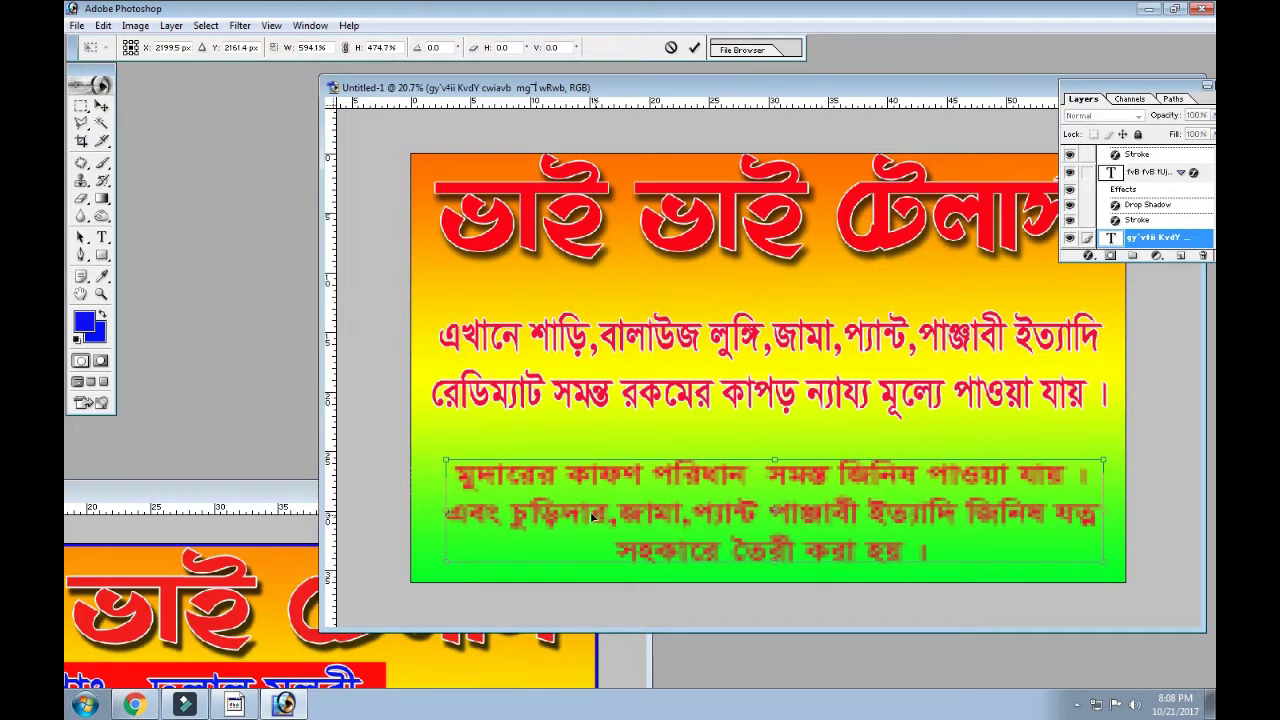
key(Return)
drag(728, 515, 720, 495)
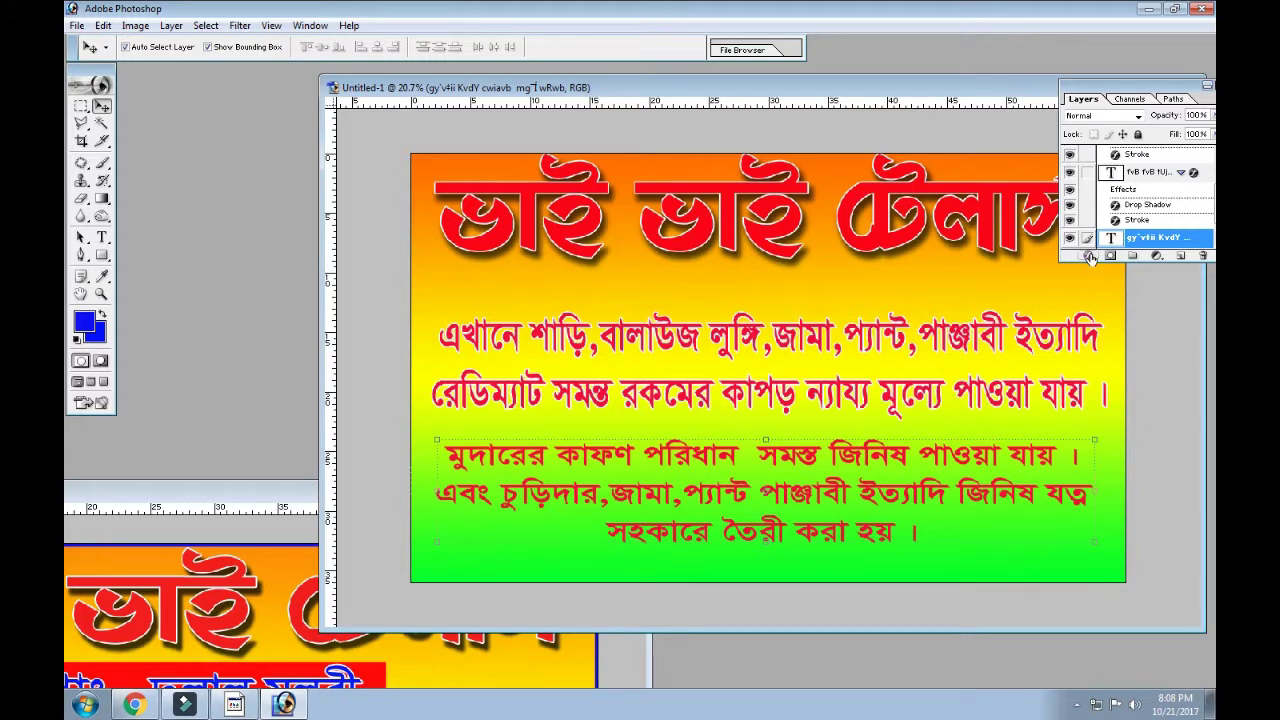
- Add a 3 px white Stroke layer effect to the three pasted text lines
click(1091, 258)
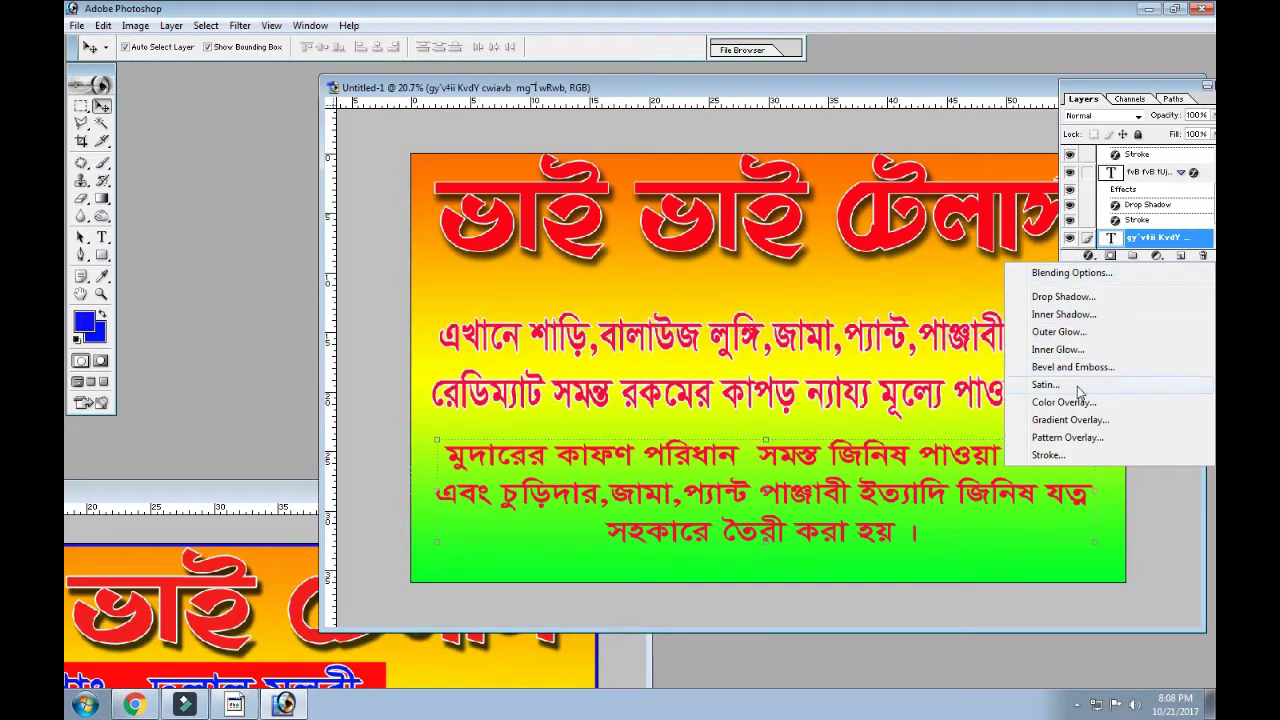
click(1077, 459)
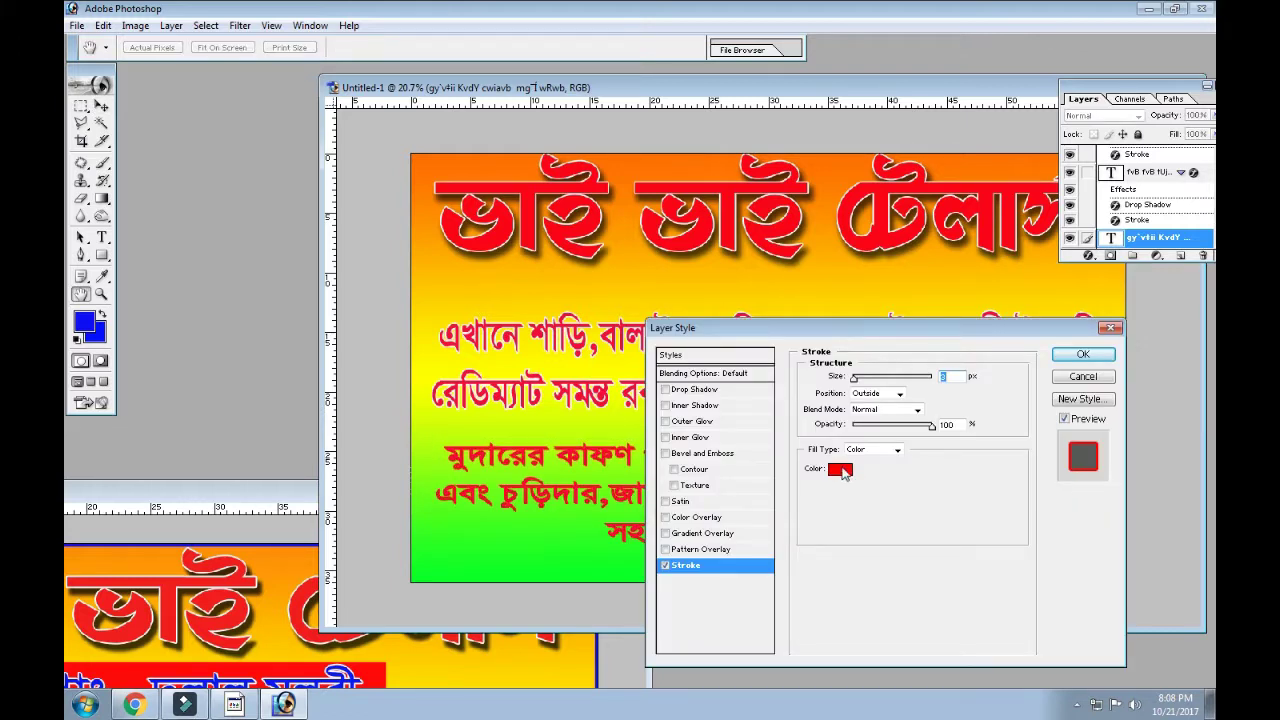
click(842, 470)
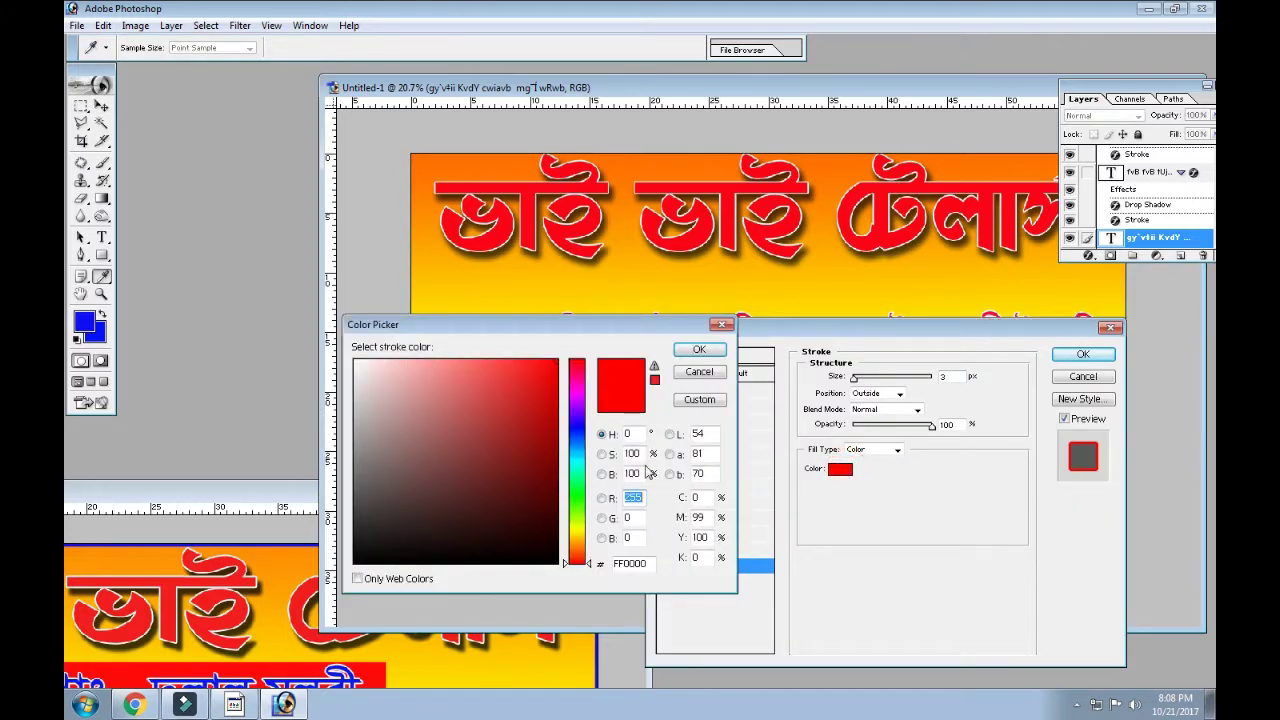
click(354, 359)
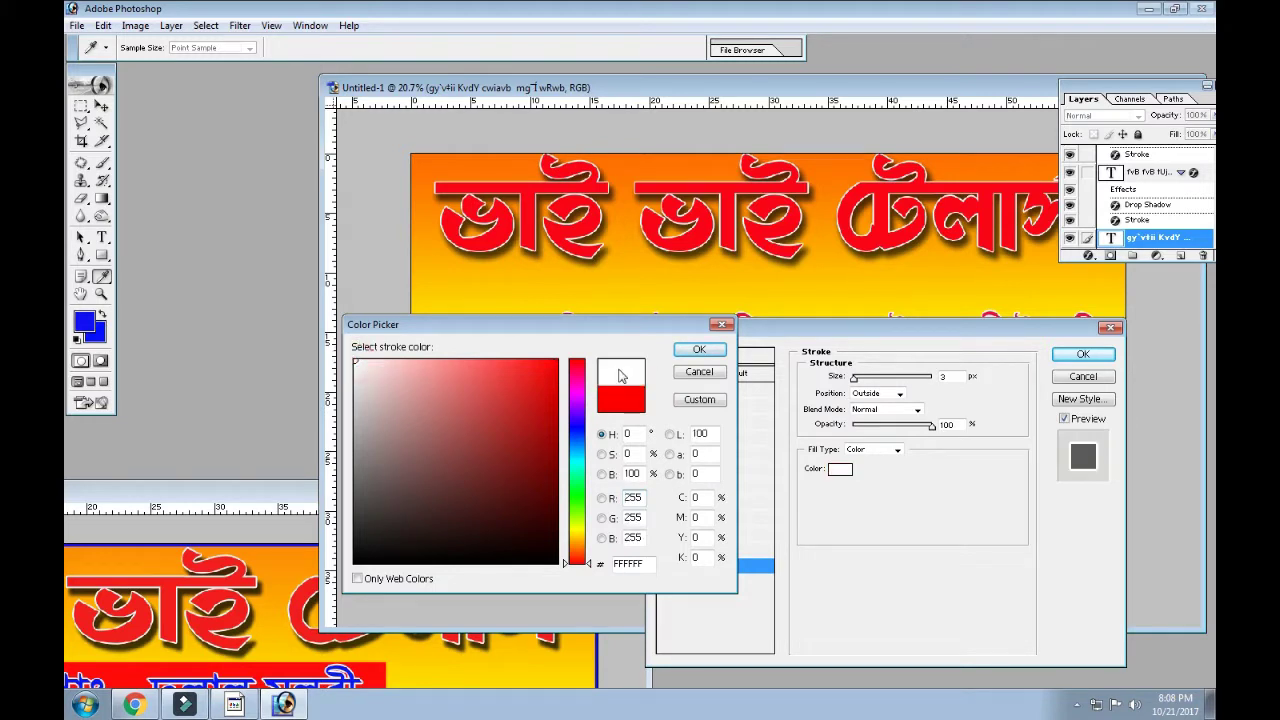
click(690, 350)
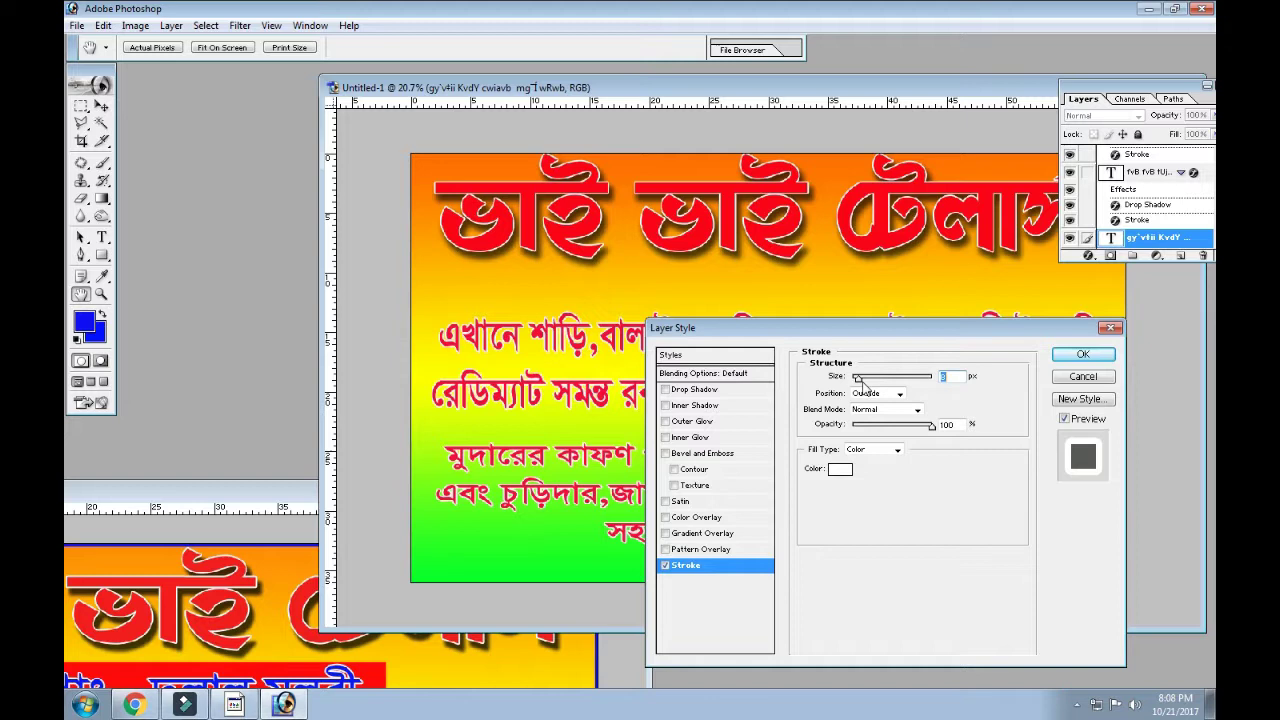
click(1081, 356)
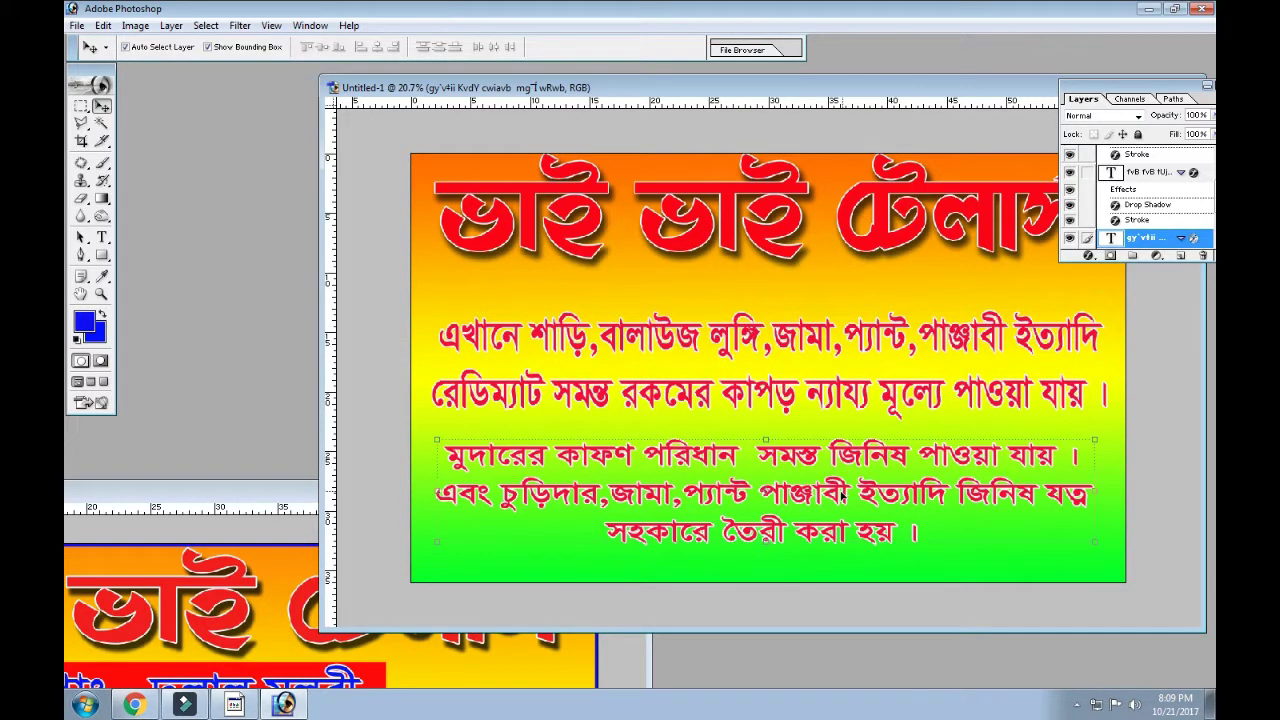
- Scale the lower three-line text block slightly larger and nudge it into place
drag(842, 494, 849, 482)
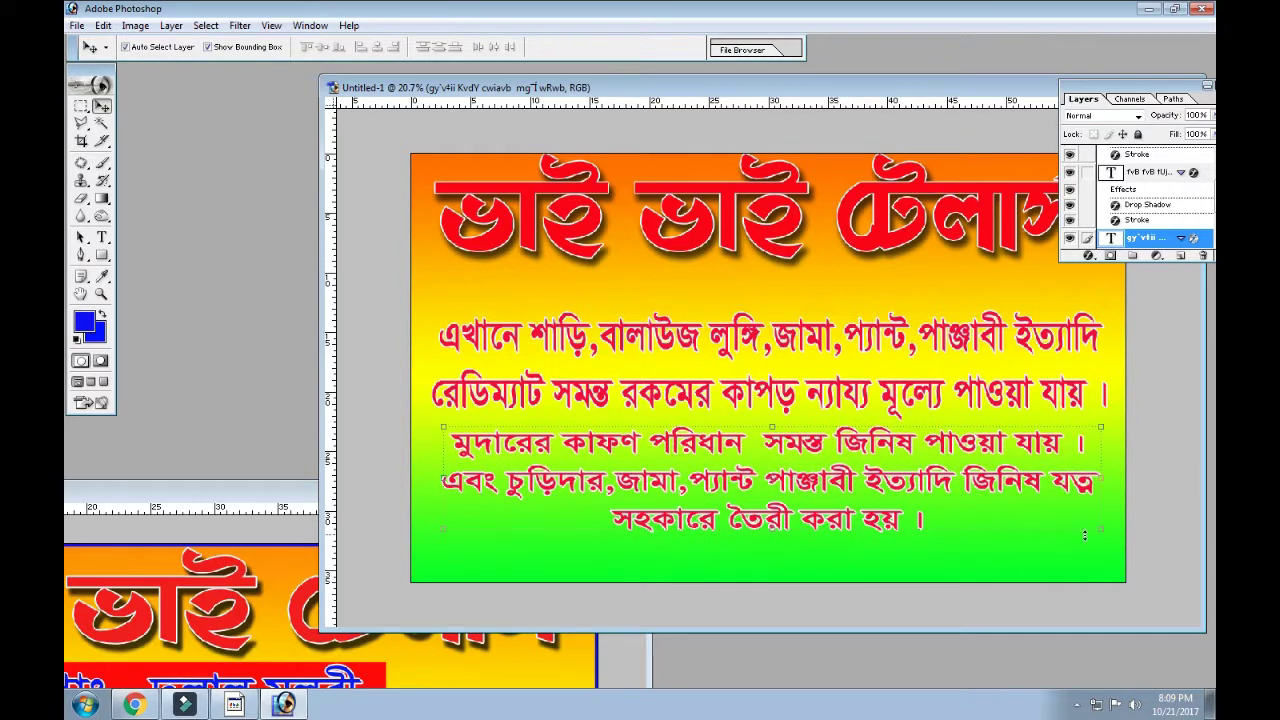
key(shift+Down)
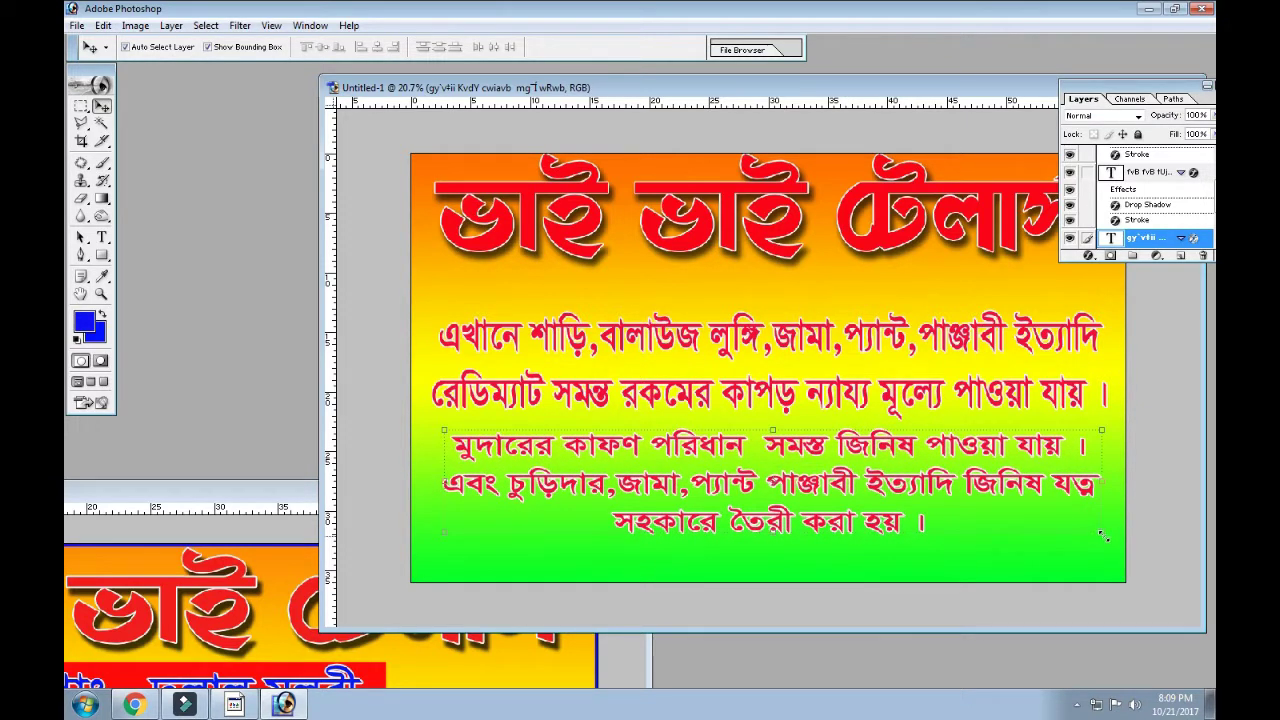
drag(1103, 537, 1112, 545)
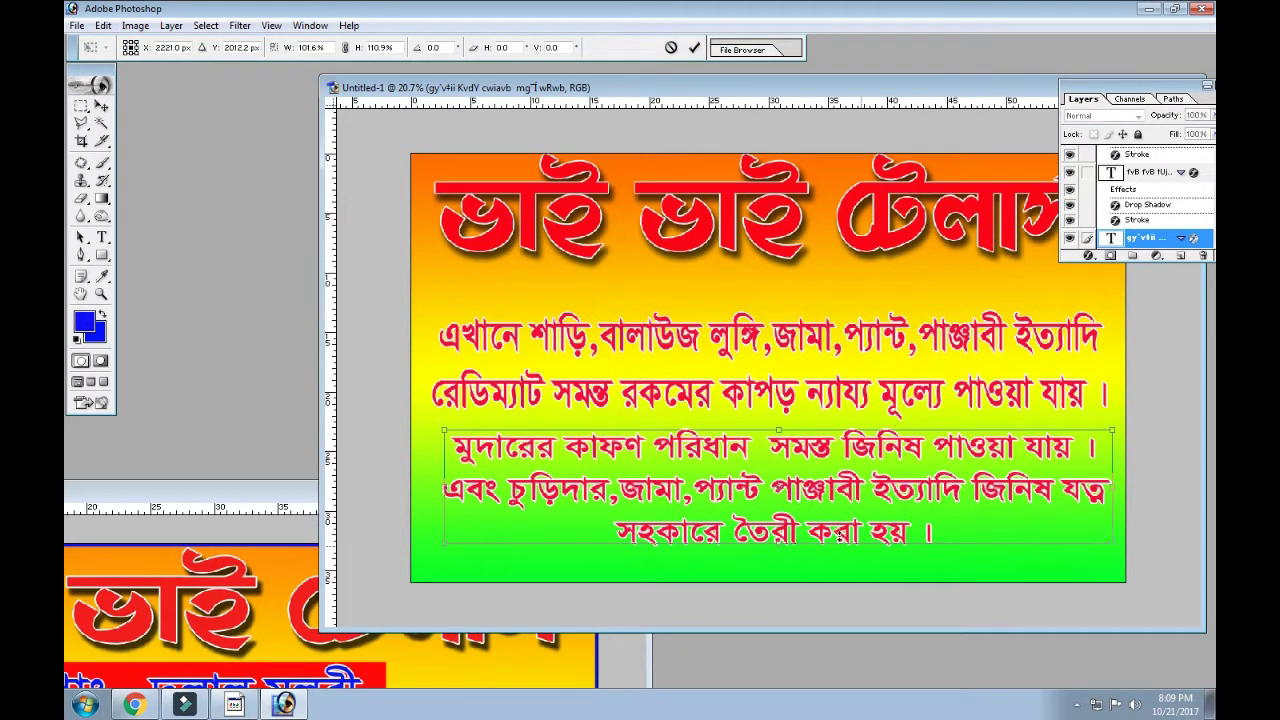
key(Up)
key(Up)
key(Up)
key(Up)
key(Up)
key(Up)
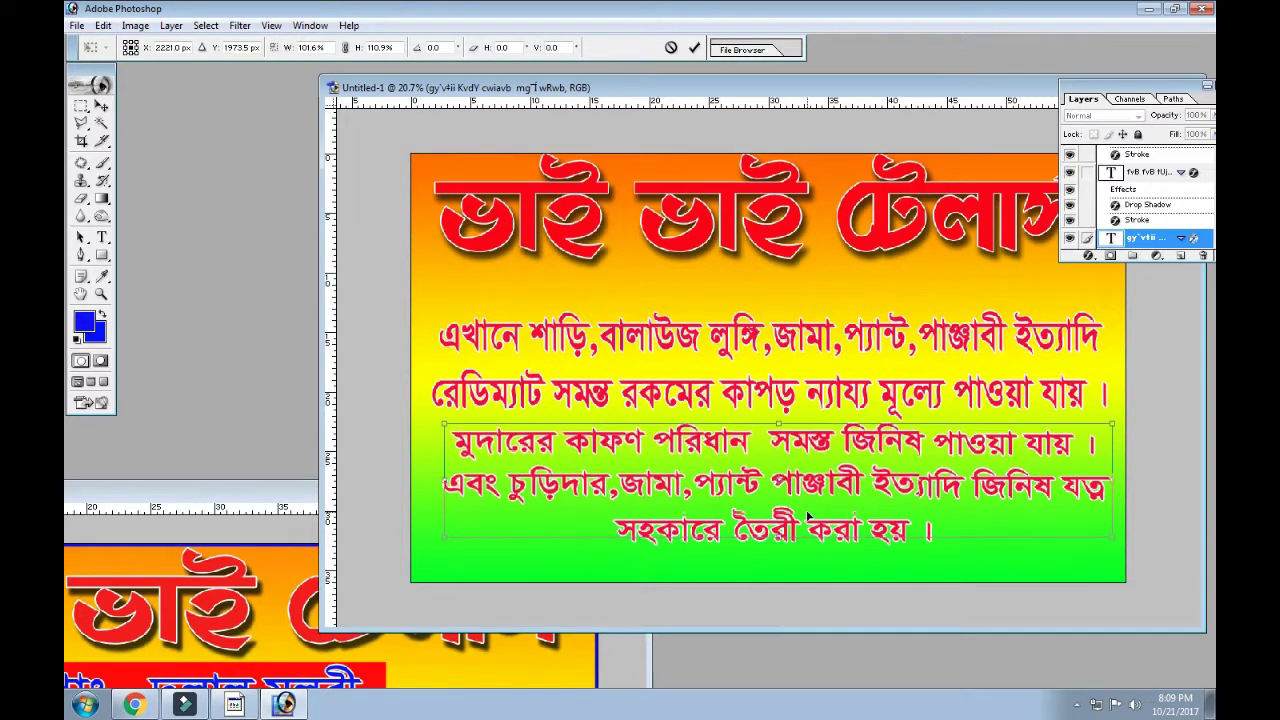
key(Up)
key(Up)
key(Left)
key(Left)
key(Return)
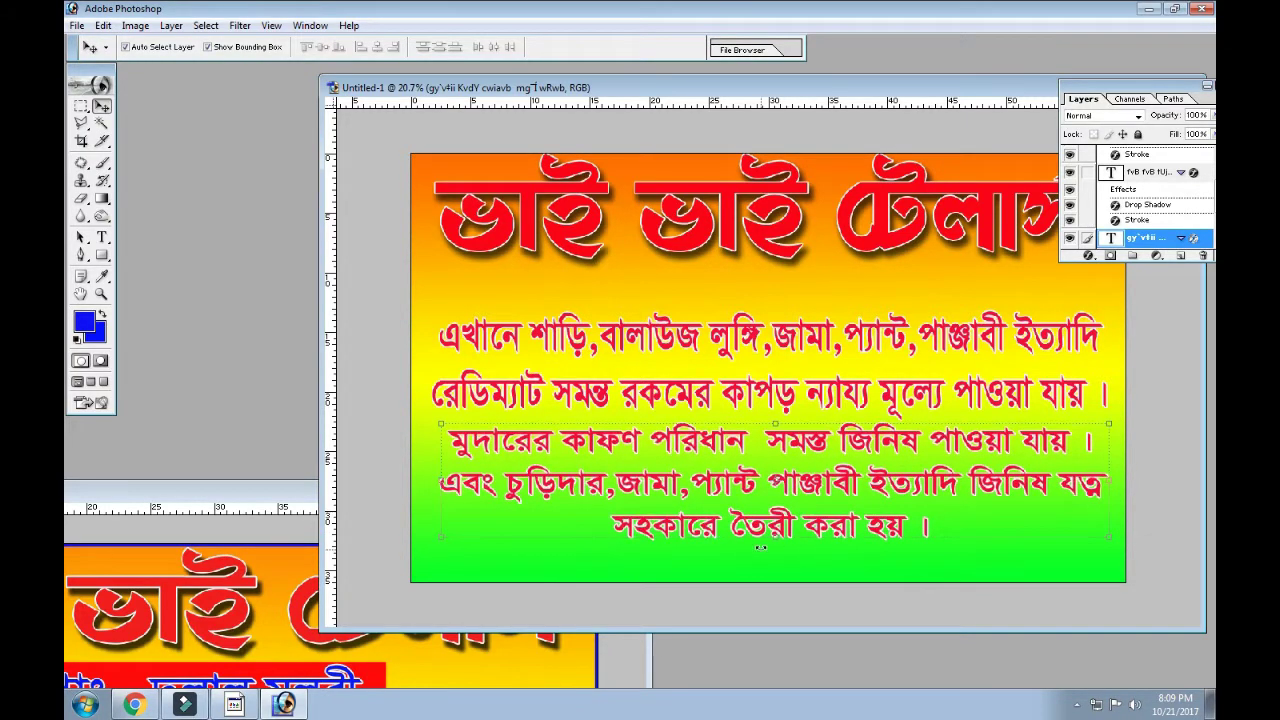
- Select the Background layer, then reposition and maximize the Untitled-1 window
click(945, 562)
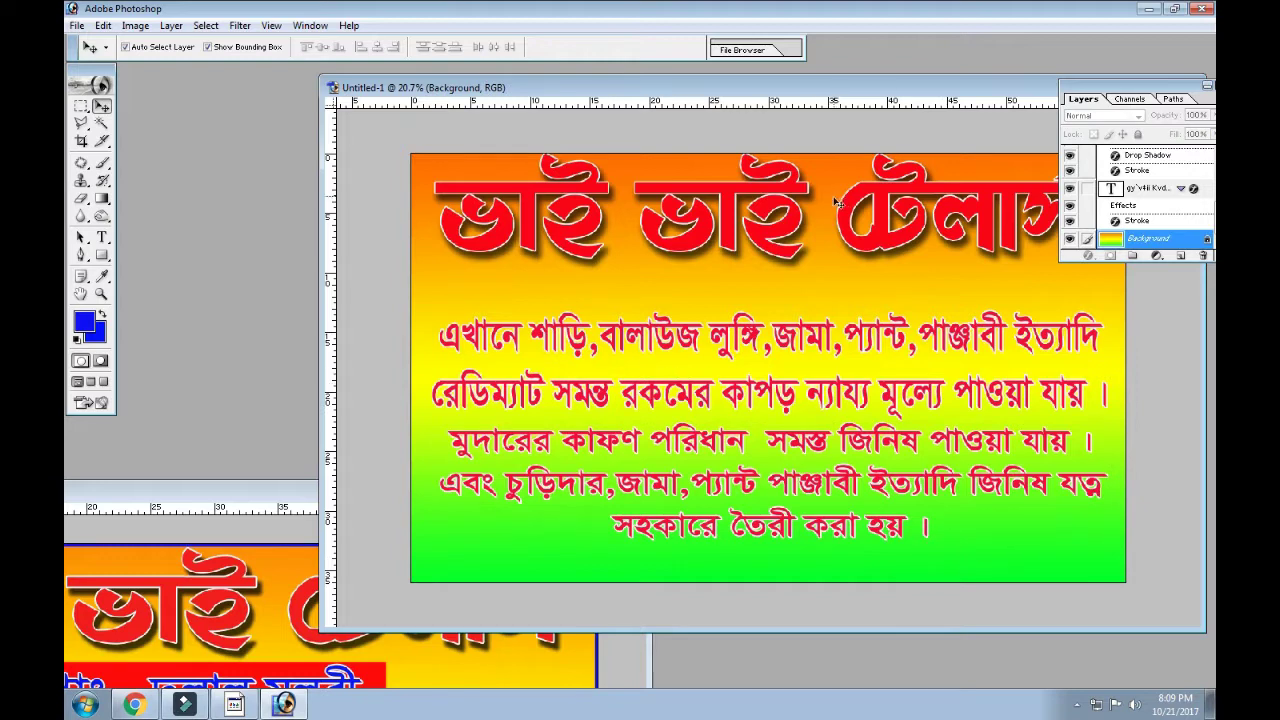
drag(988, 88, 841, 97)
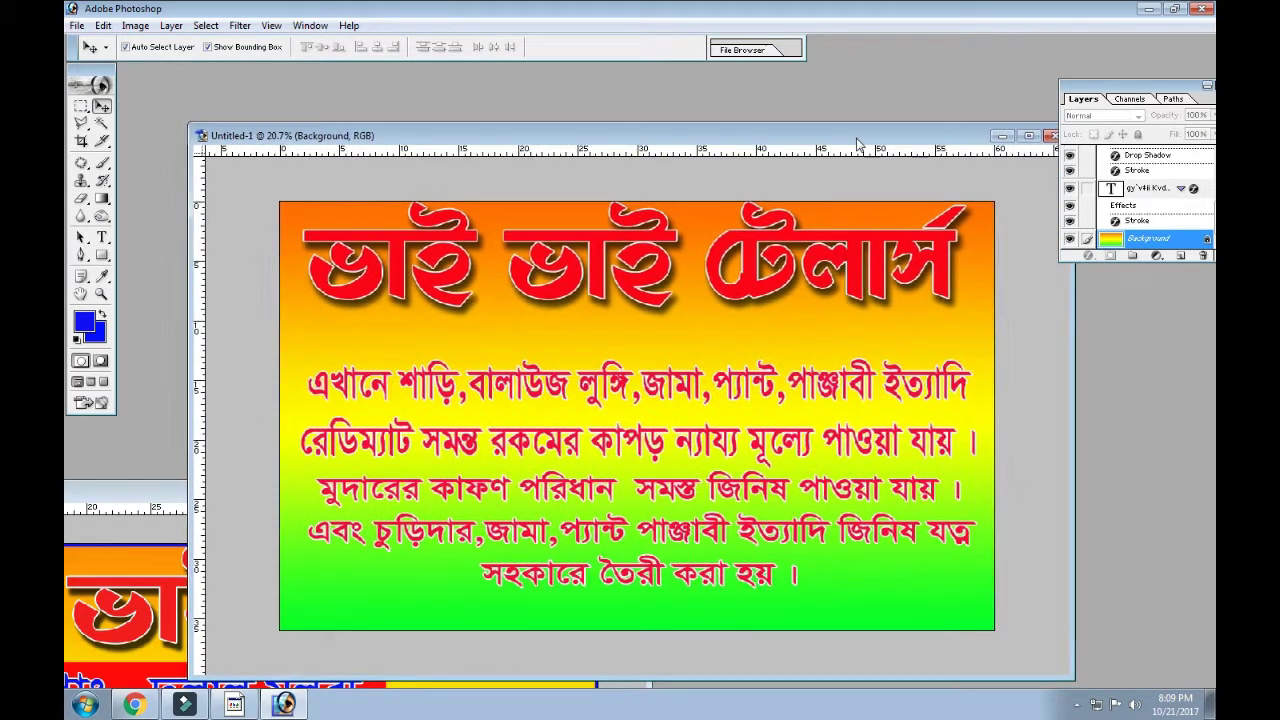
click(1012, 88)
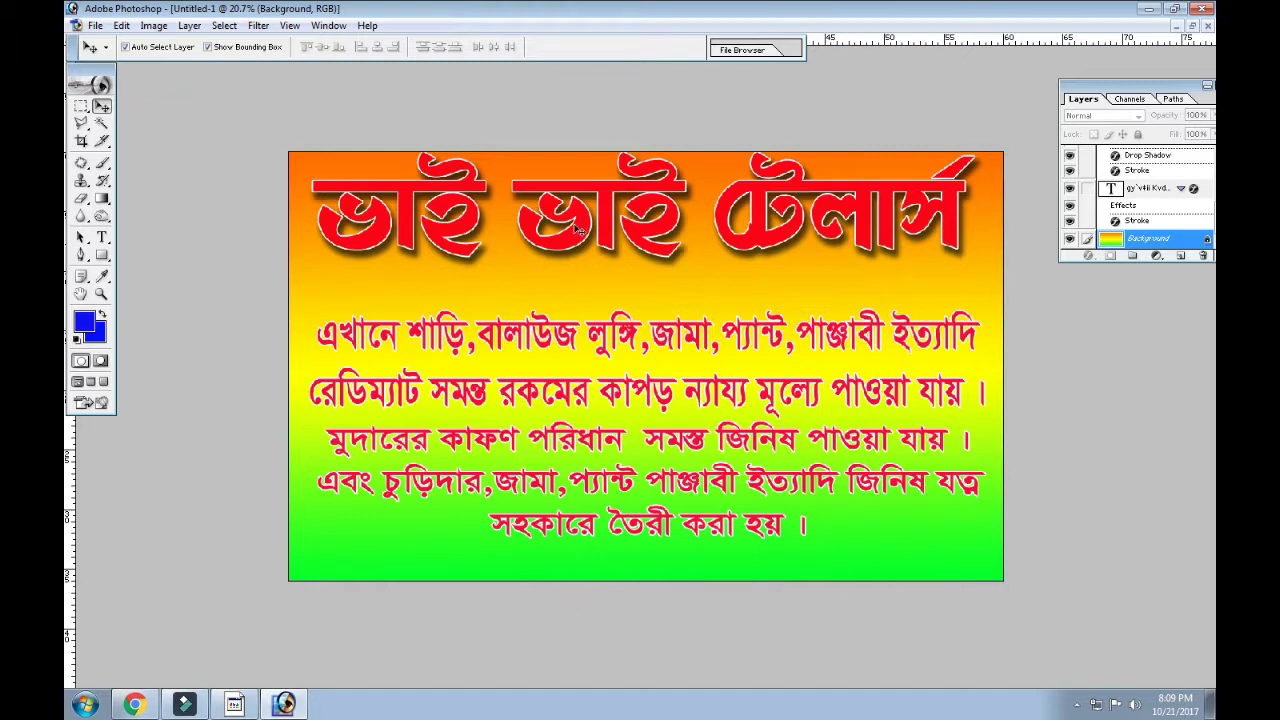
- Draw a rectangular marquee across the banner's bottom strip
click(82, 112)
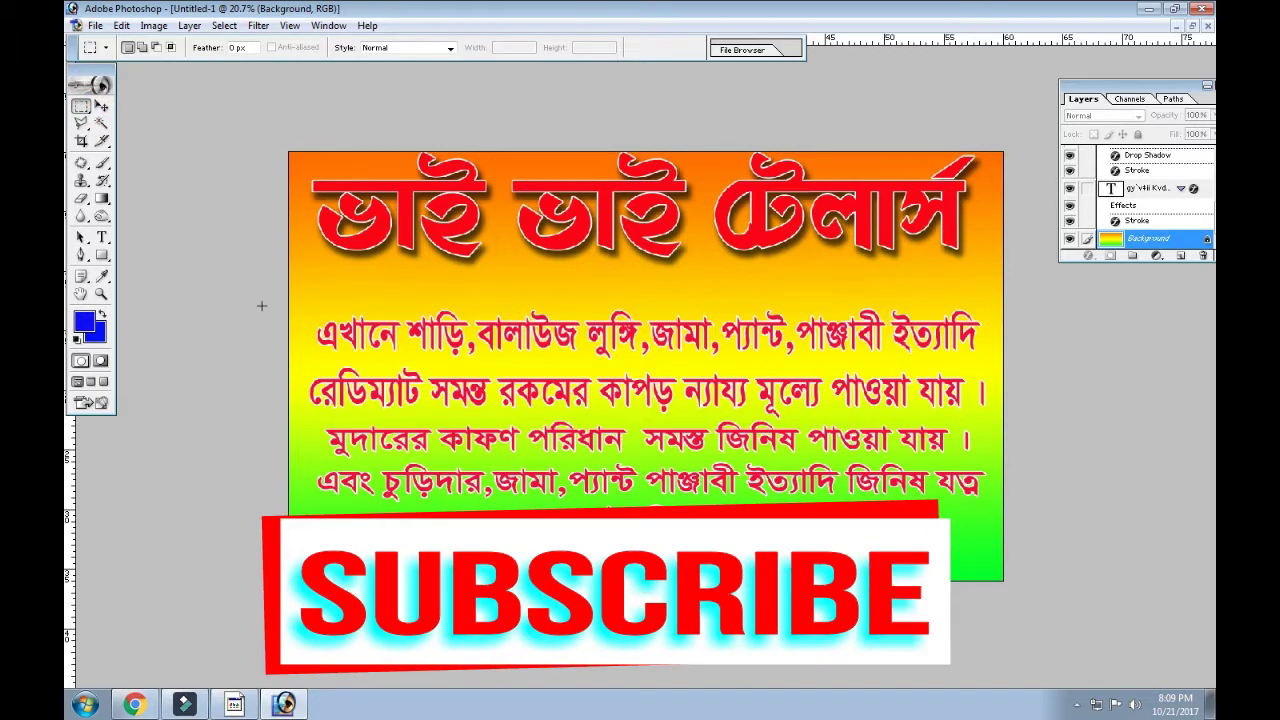
click(82, 110)
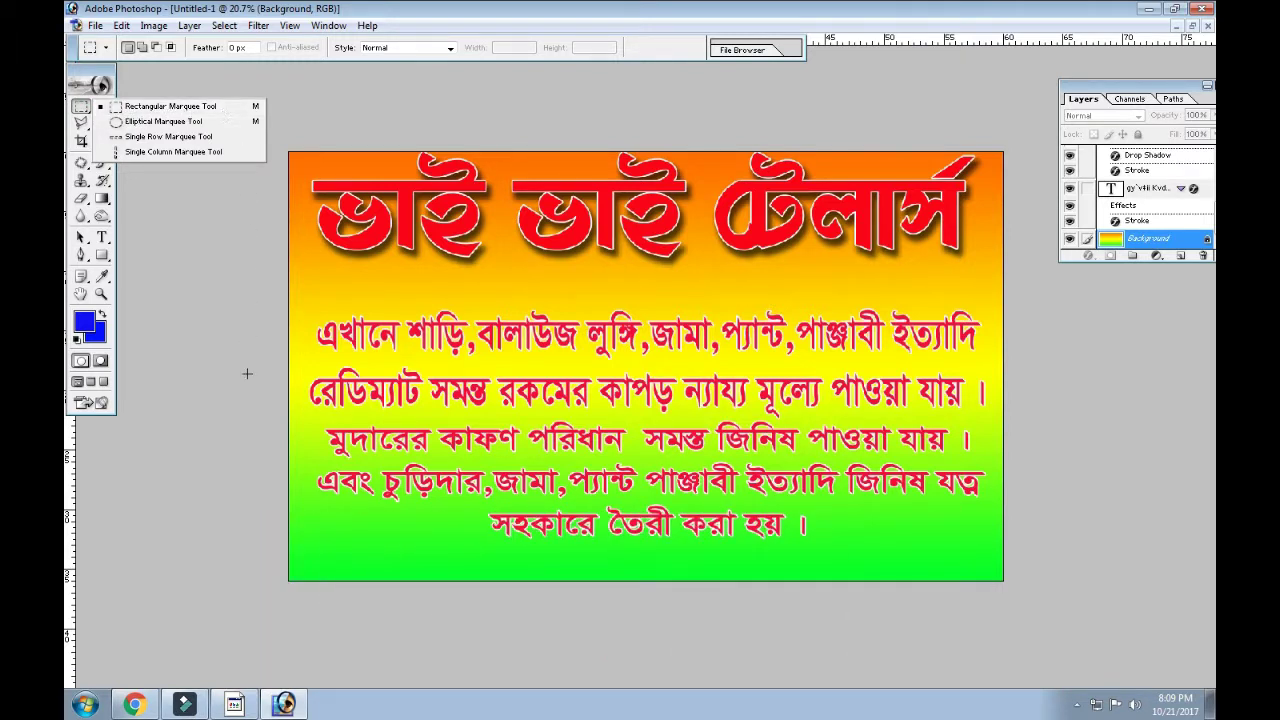
click(247, 373)
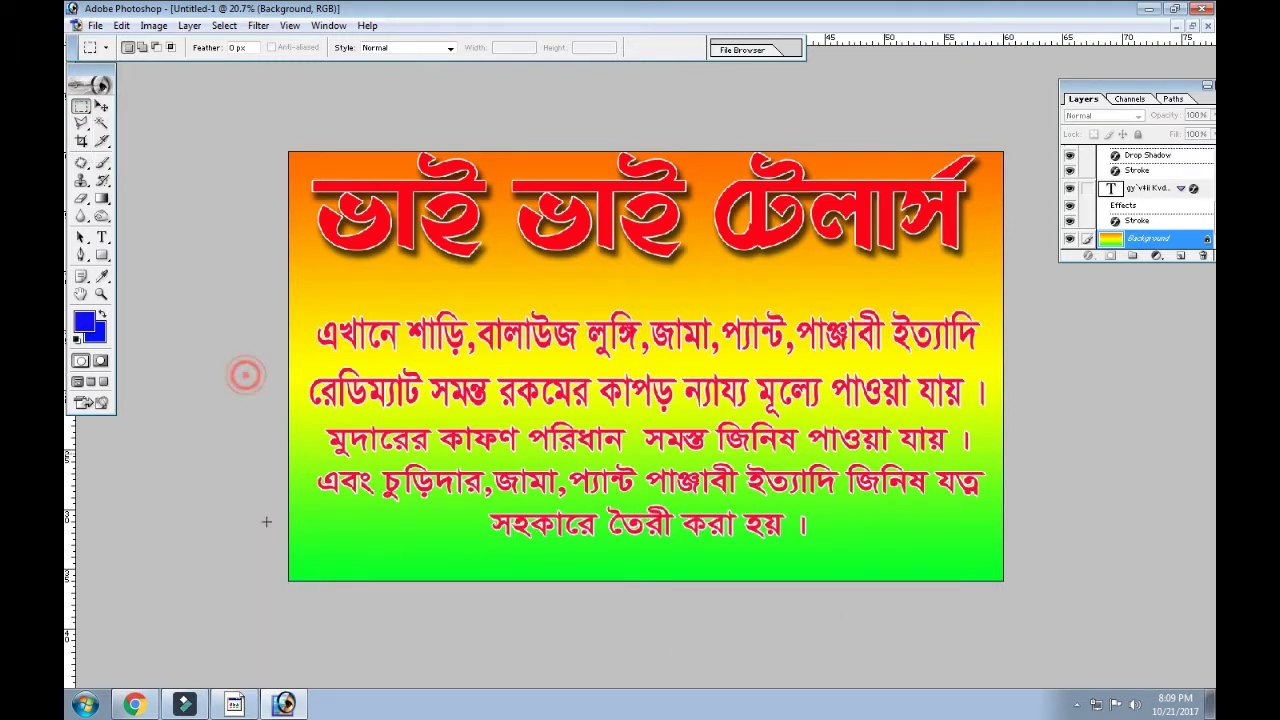
drag(288, 533, 296, 566)
drag(835, 587, 995, 587)
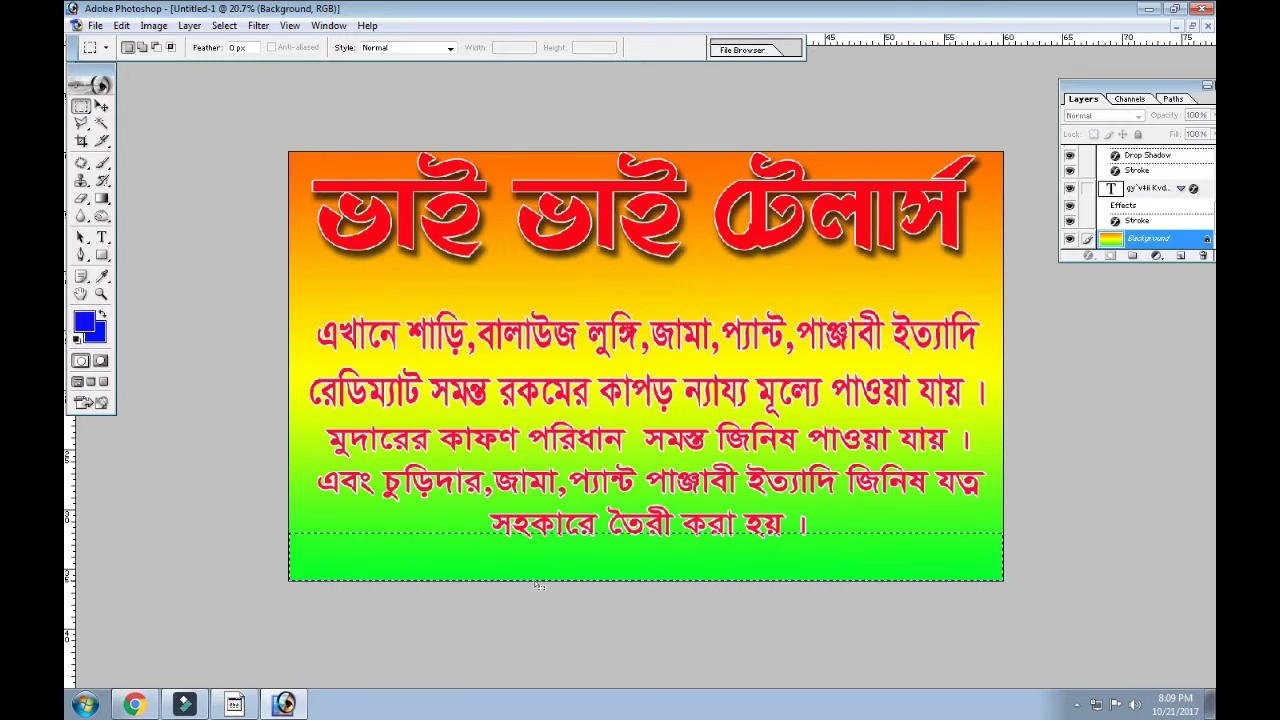
- Fill the strip with the chosen blue colour and deselect
click(101, 336)
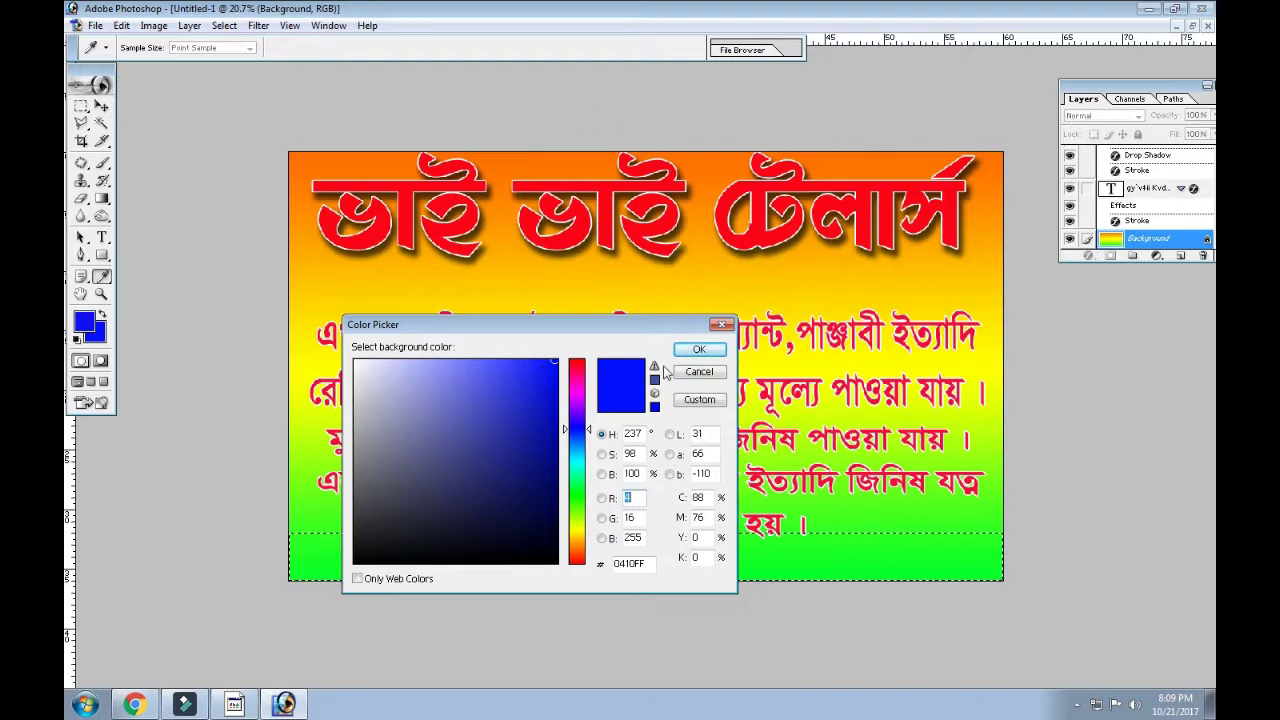
click(699, 349)
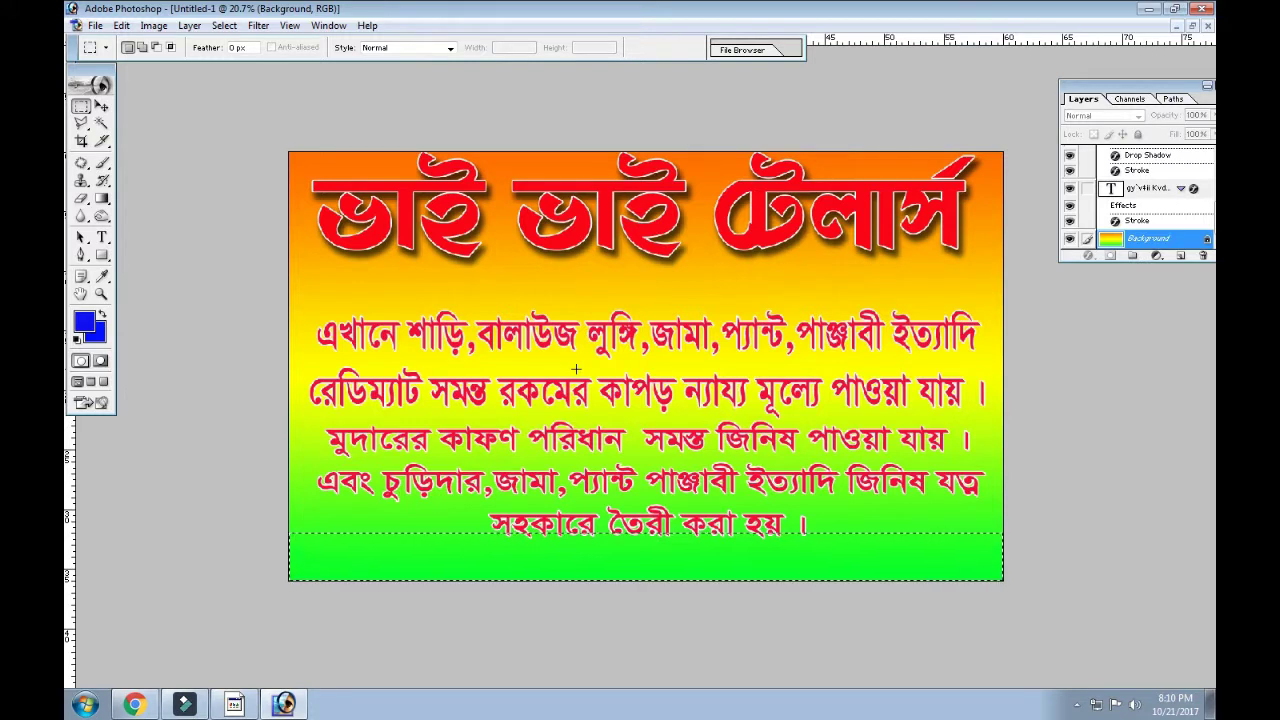
key(alt+BackSpace)
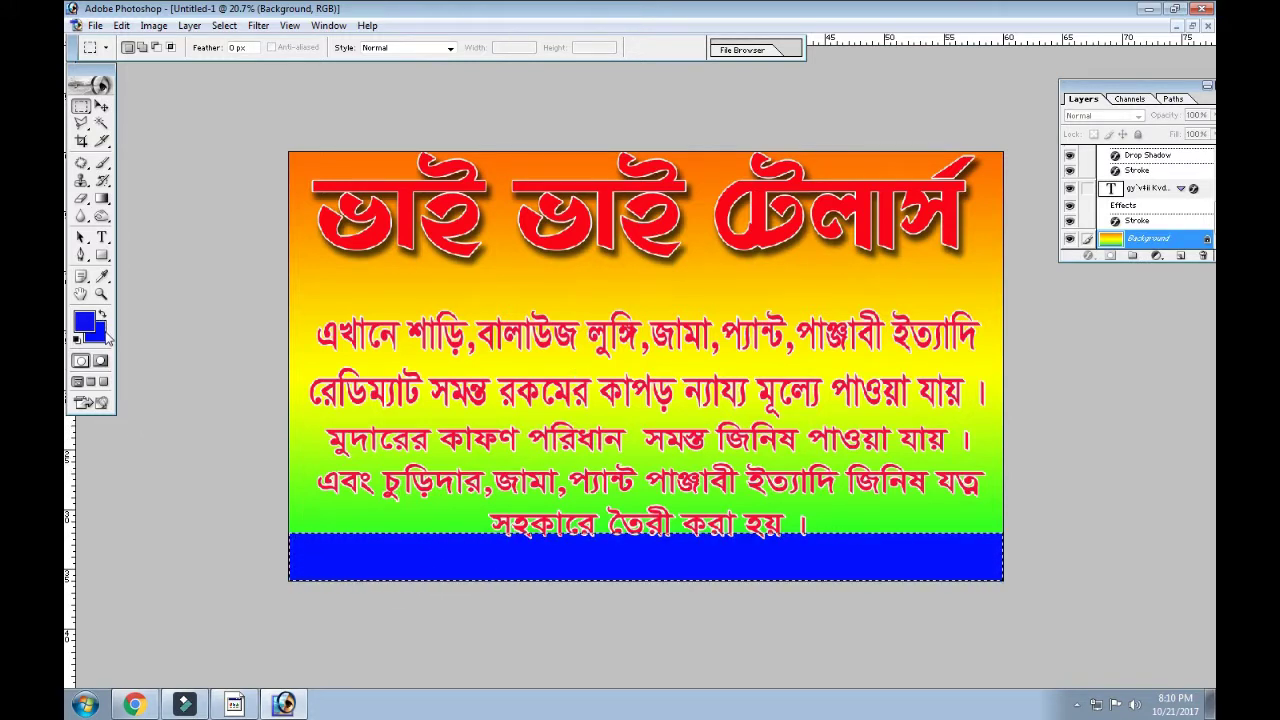
click(732, 560)
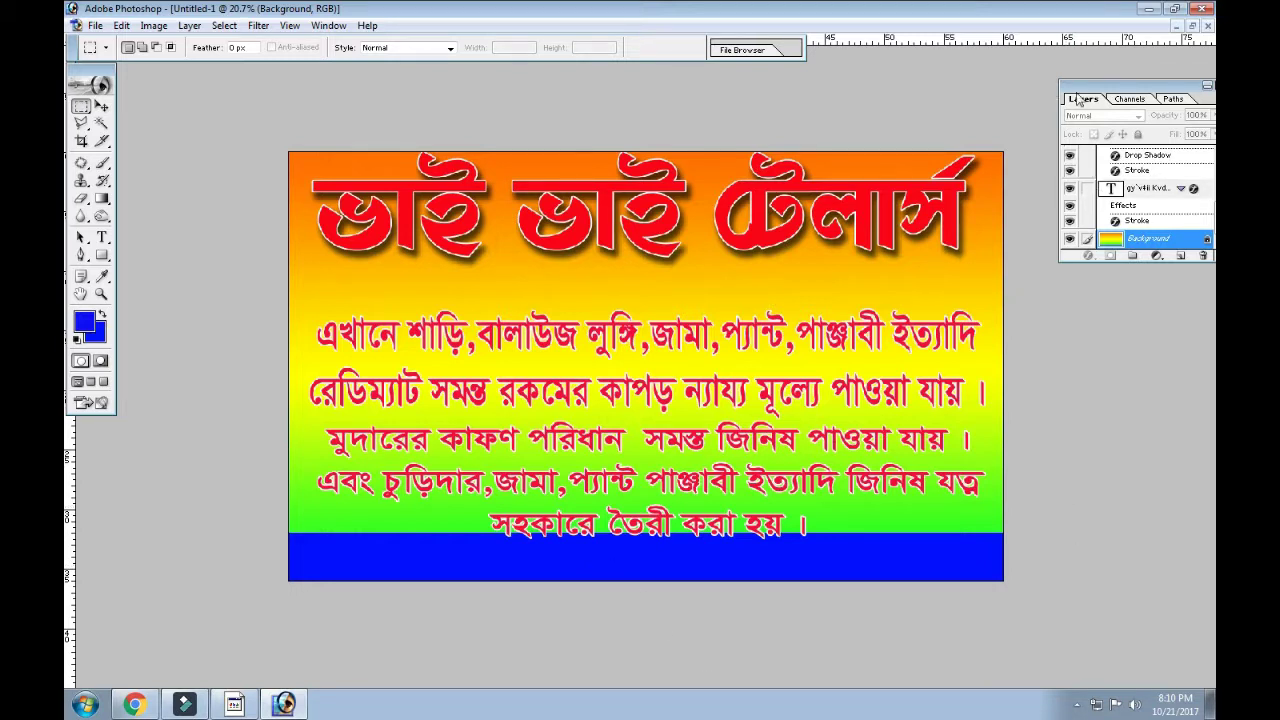
- In the earlier poster, highlight the address and phone line with the Type tool
click(1191, 25)
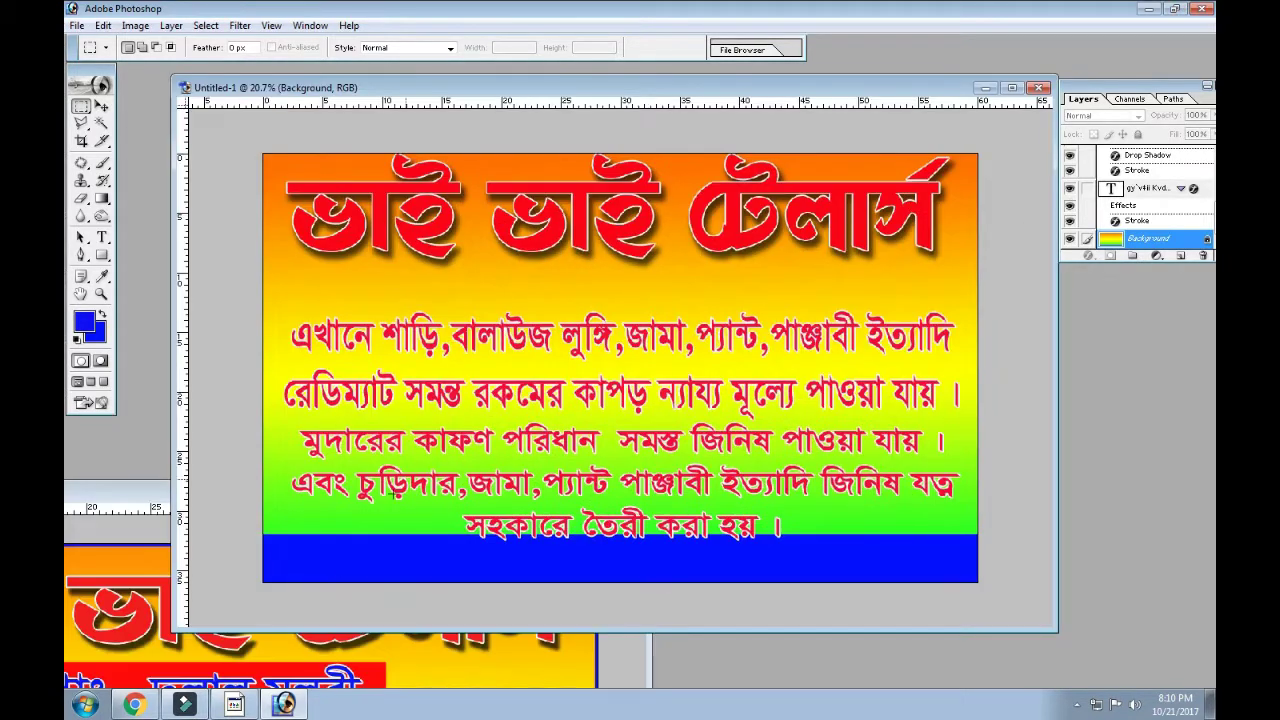
click(442, 665)
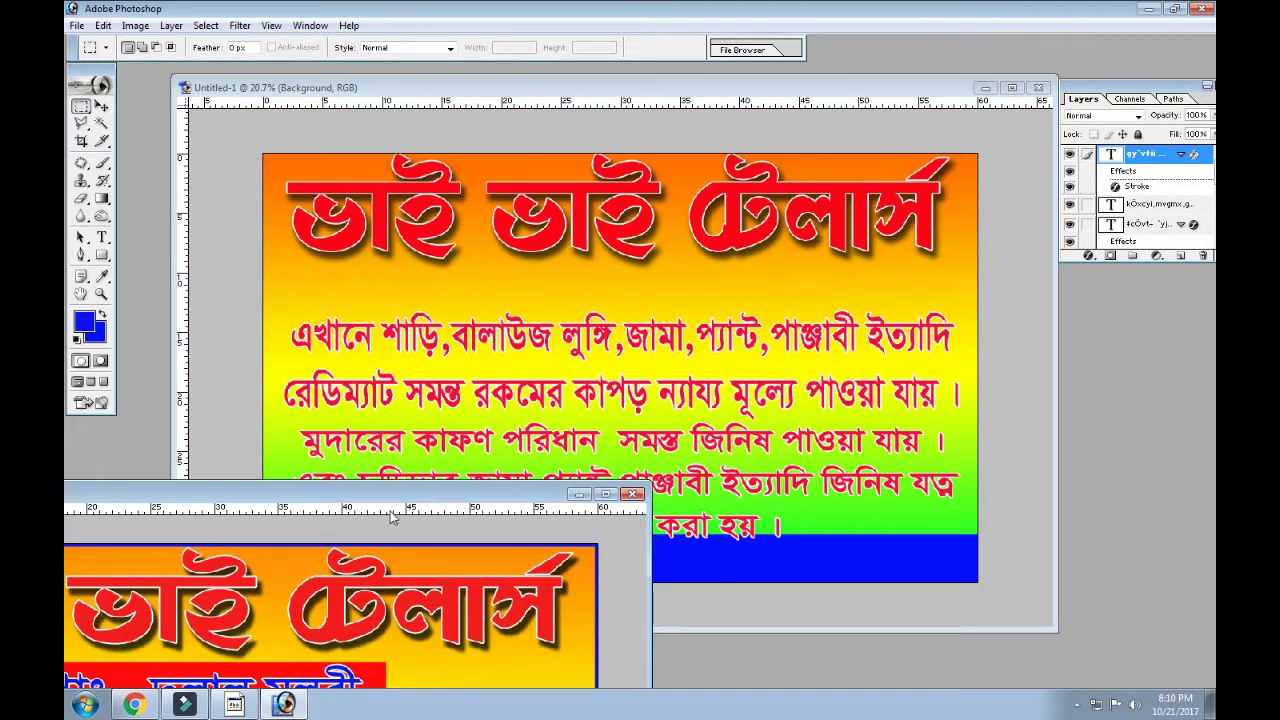
drag(366, 501, 621, 148)
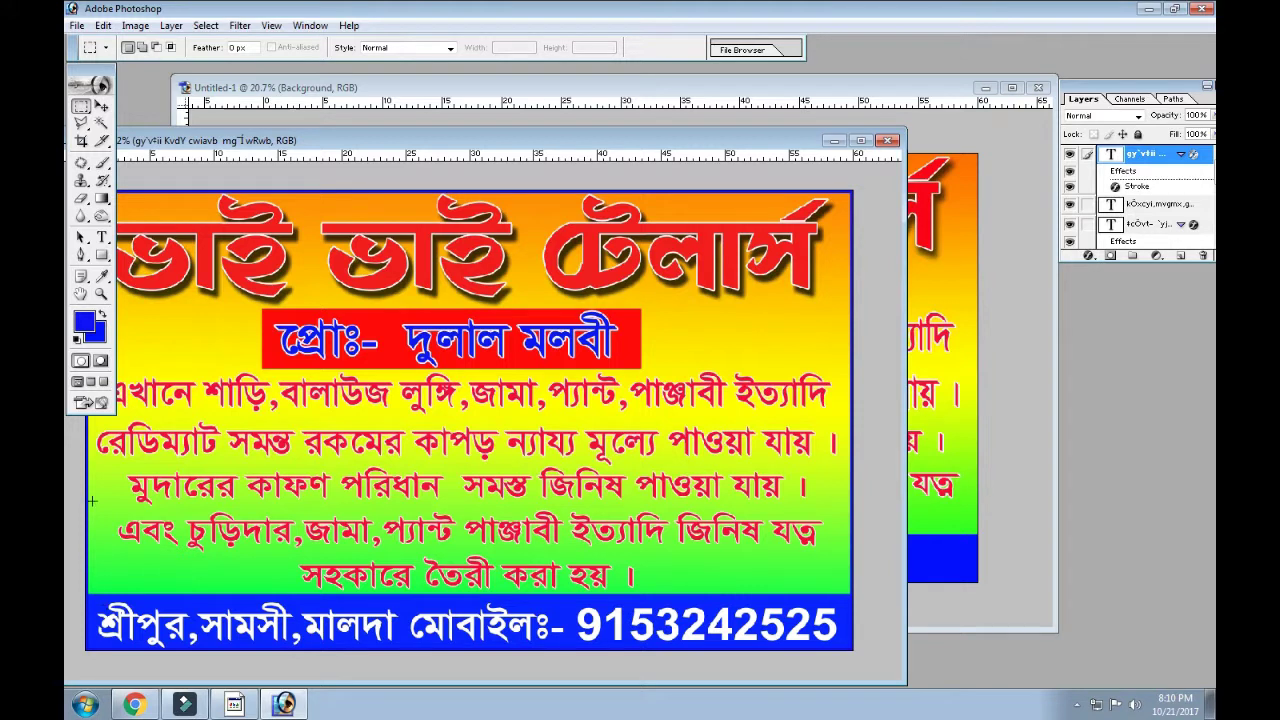
click(101, 106)
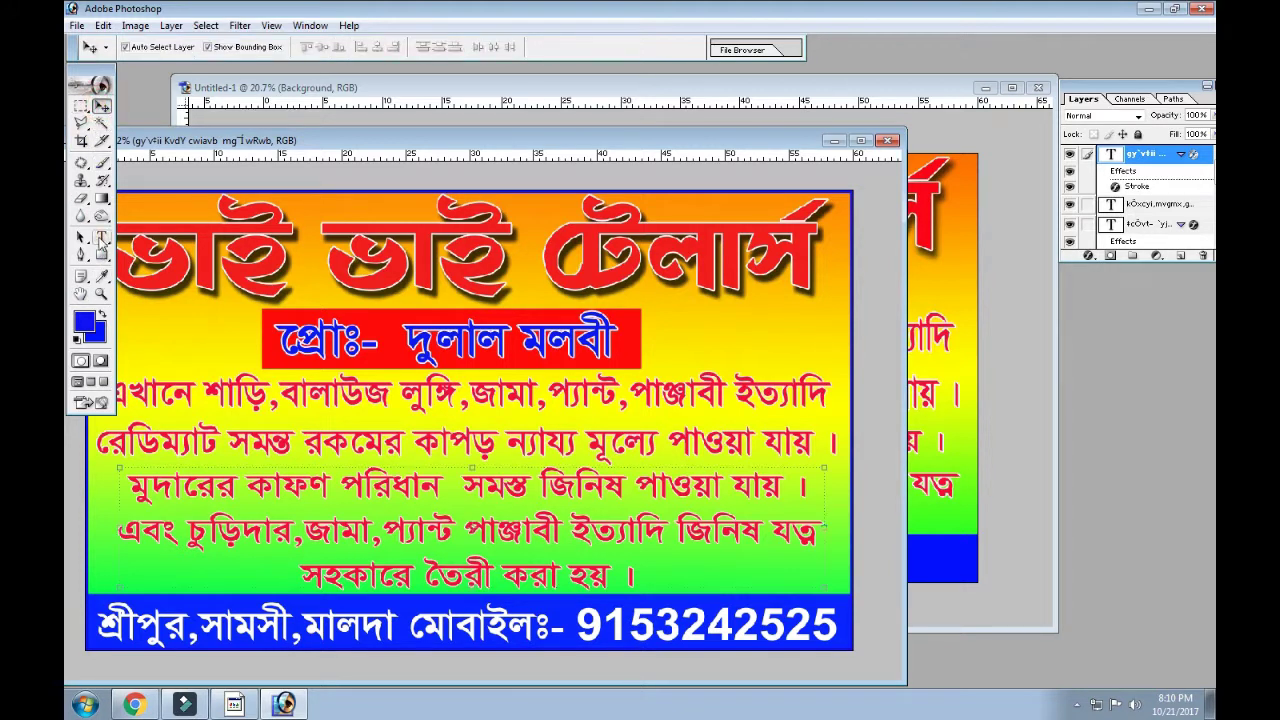
click(101, 238)
drag(104, 619, 564, 625)
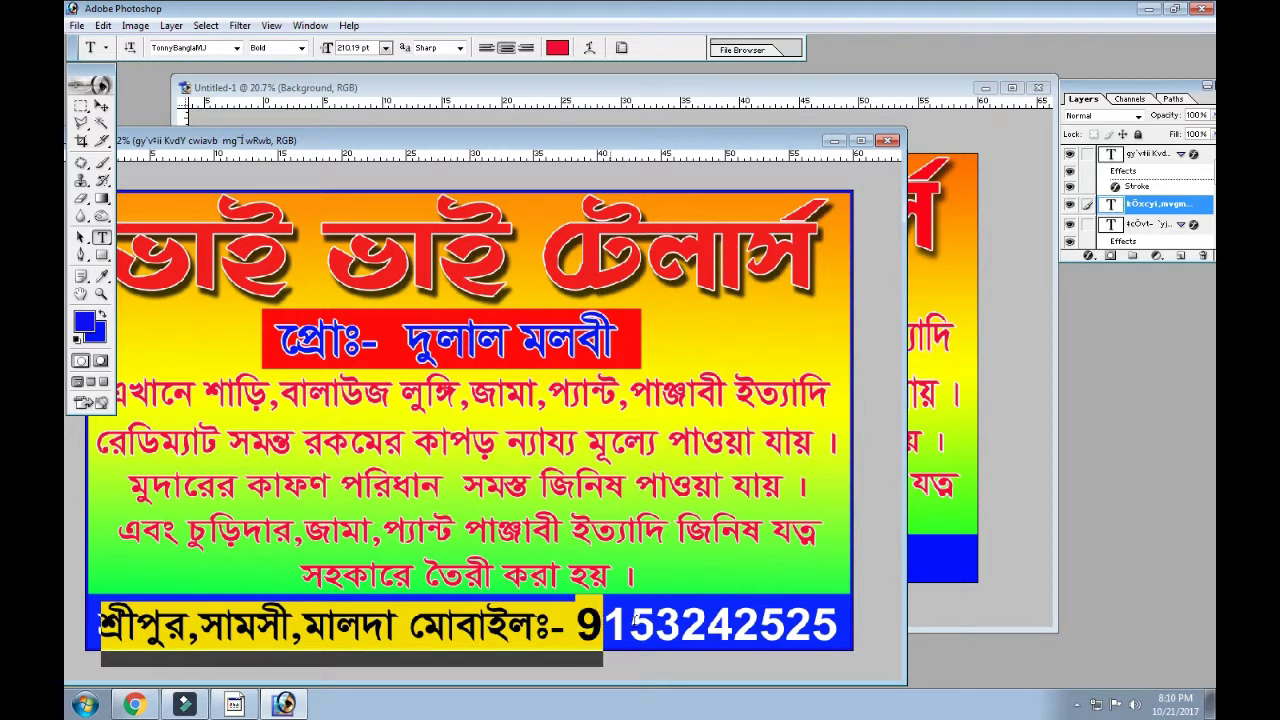
drag(564, 625, 870, 628)
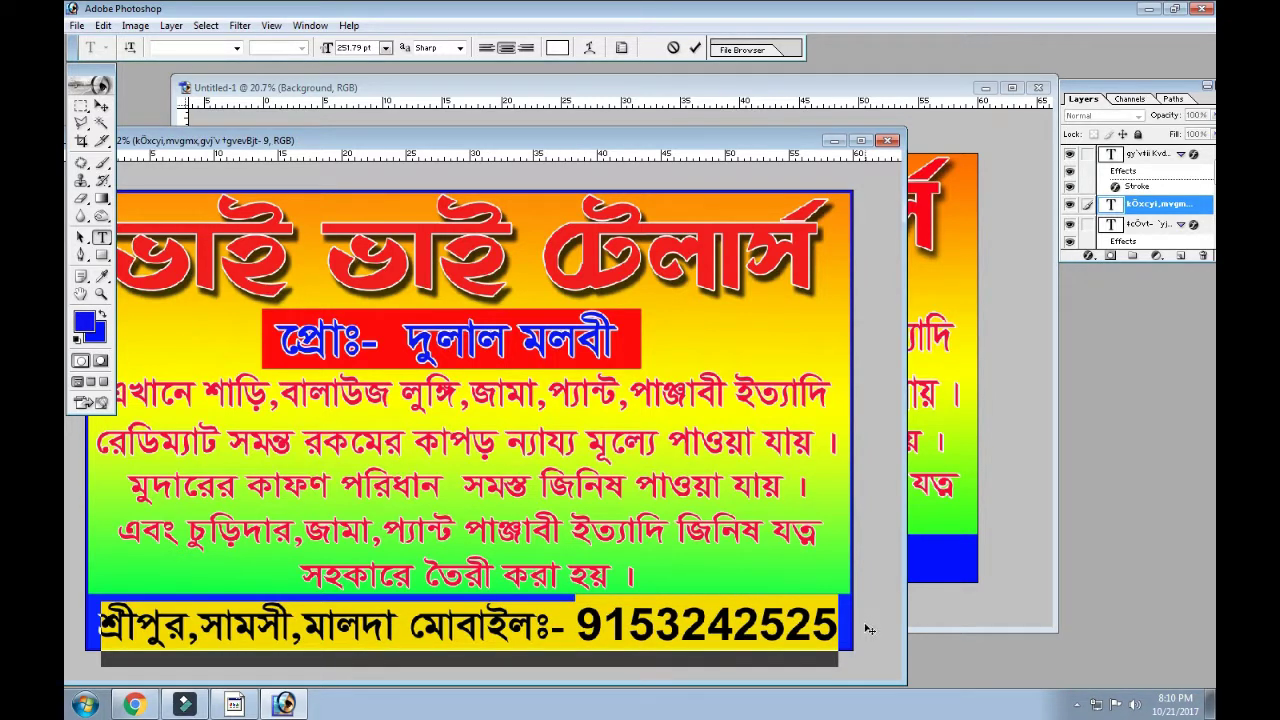
- Paste the address line onto Untitled-1's blue strip and enlarge it to span the band
click(834, 140)
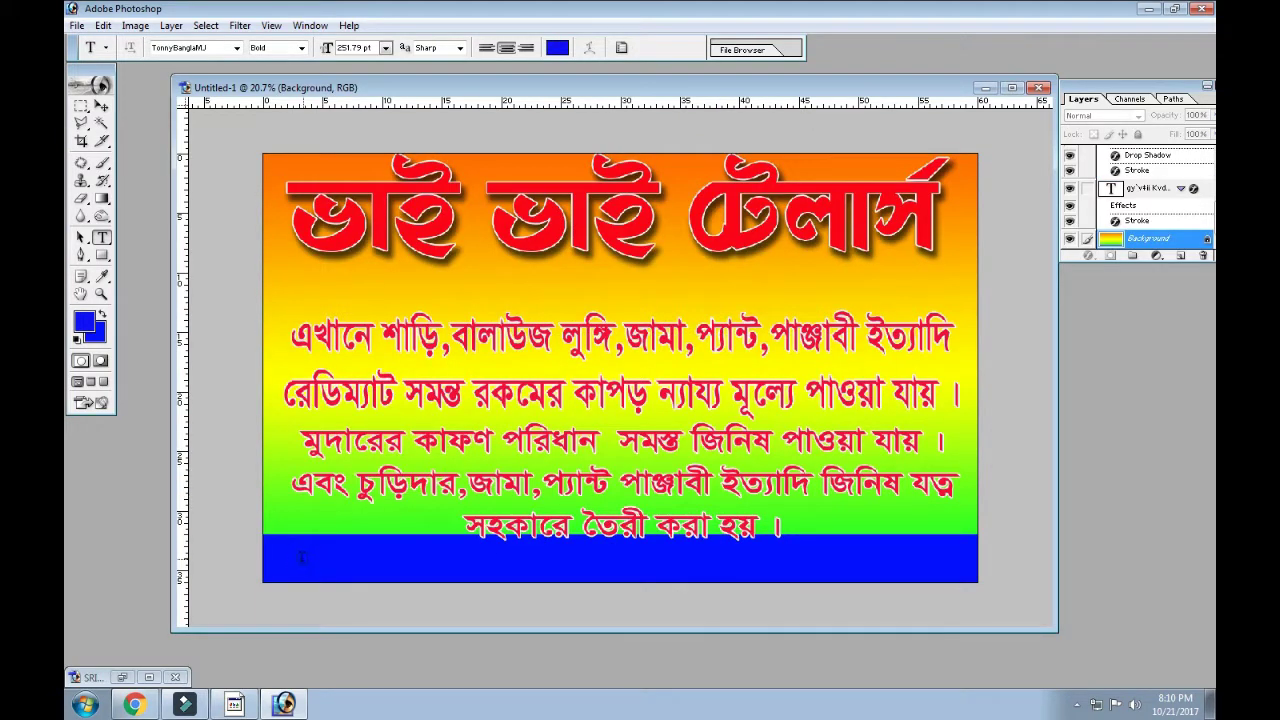
click(280, 566)
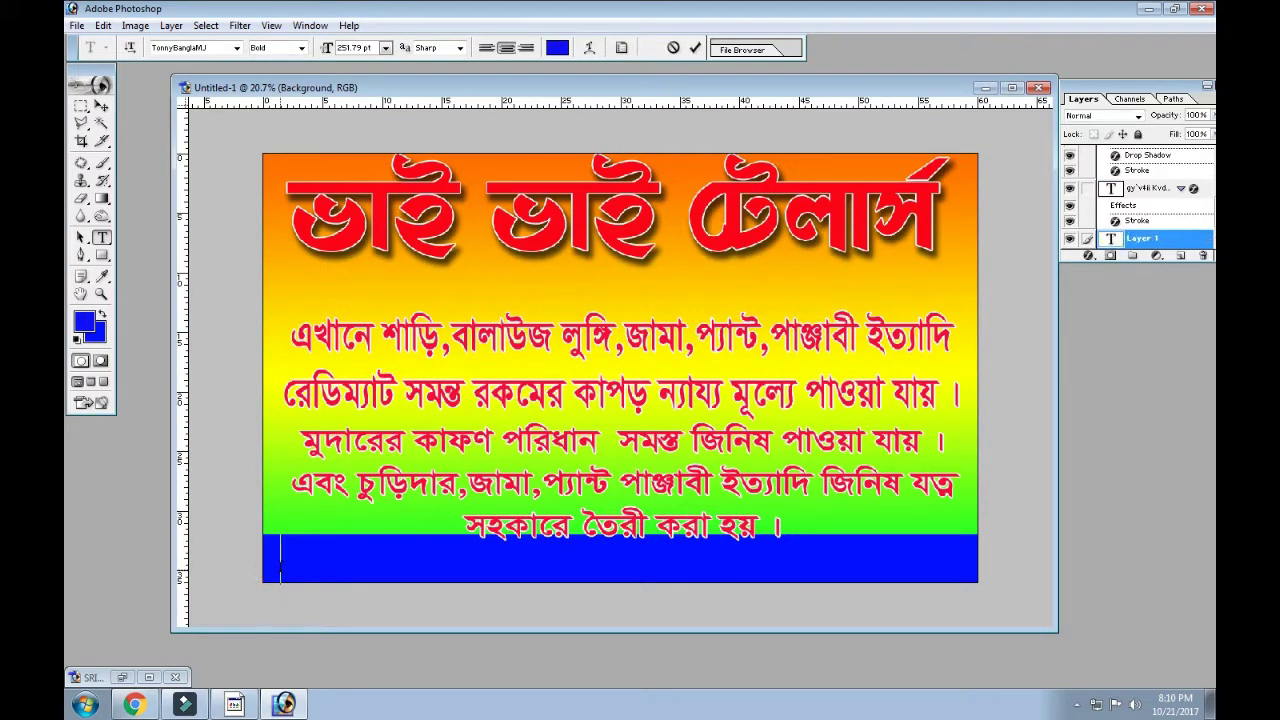
key(ctrl+v)
click(101, 105)
mouse_move(332, 567)
mouse_down()
mouse_move(938, 598)
mouse_move(915, 550)
mouse_move(968, 555)
mouse_up()
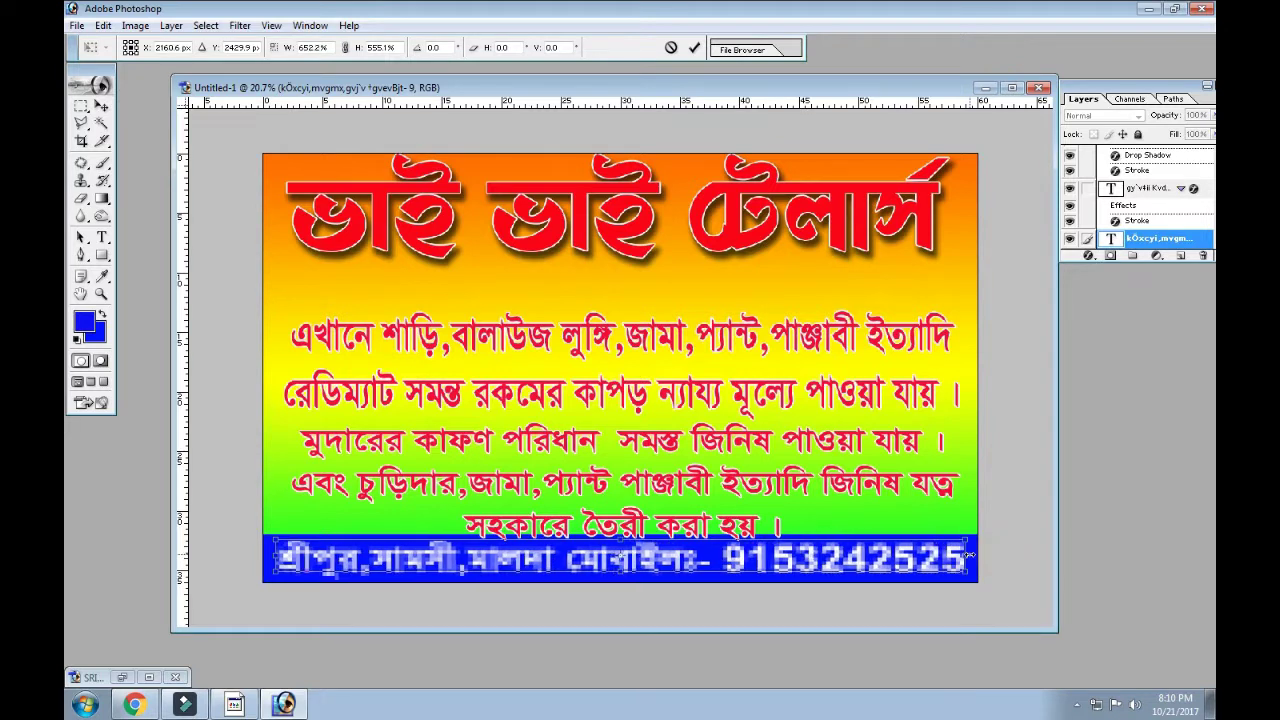
key(Return)
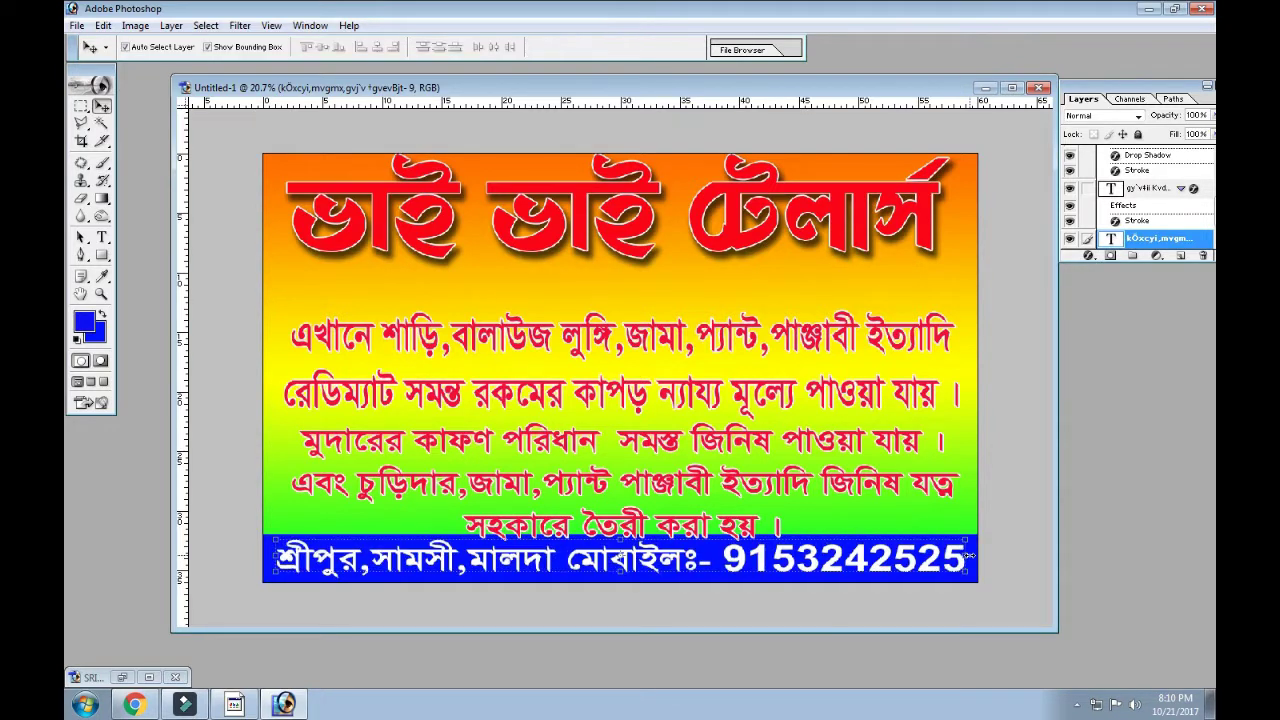
- Nudge the middle red paragraph and the top two red lines upward
click(824, 515)
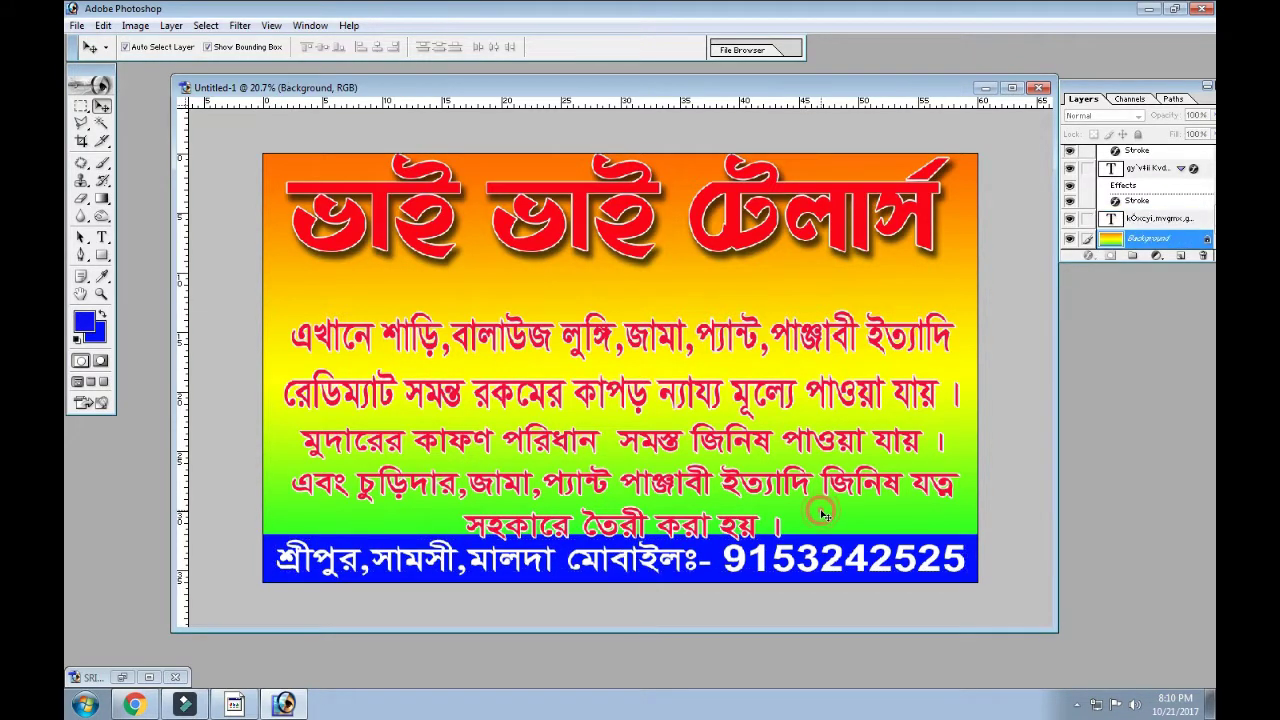
click(755, 527)
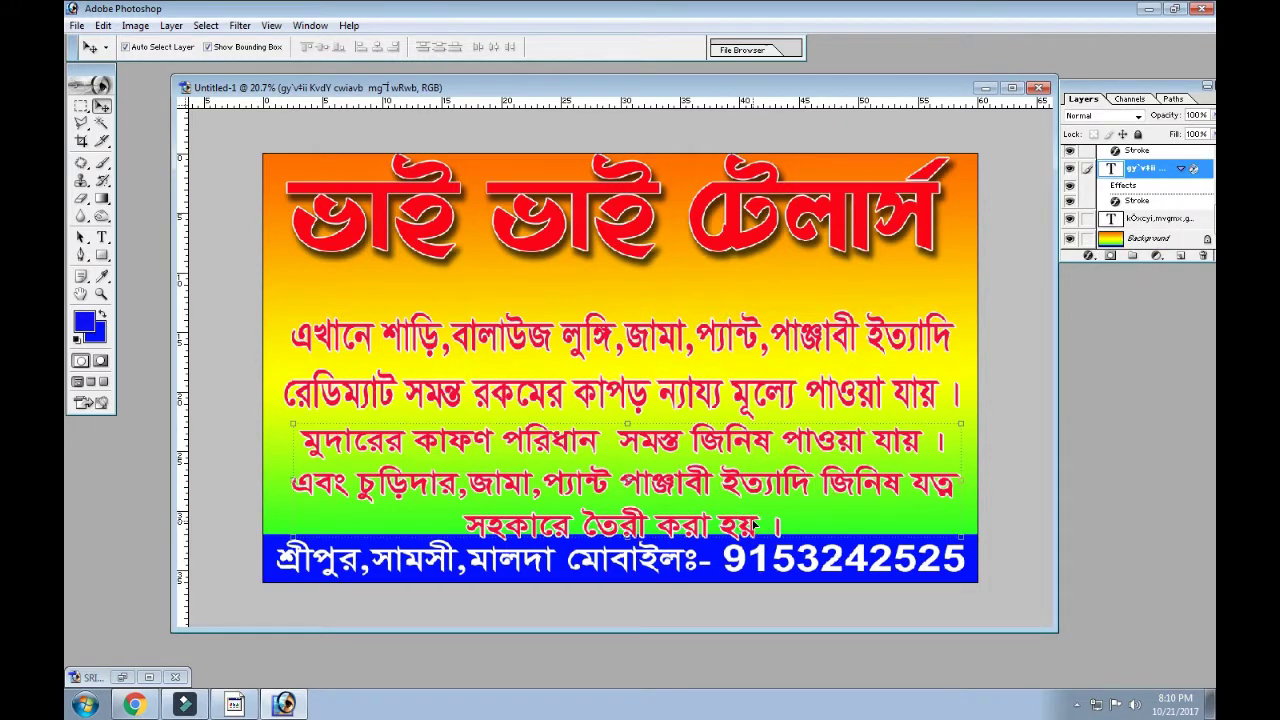
key(shift+Up)
key(shift+Up)
key(shift+Up)
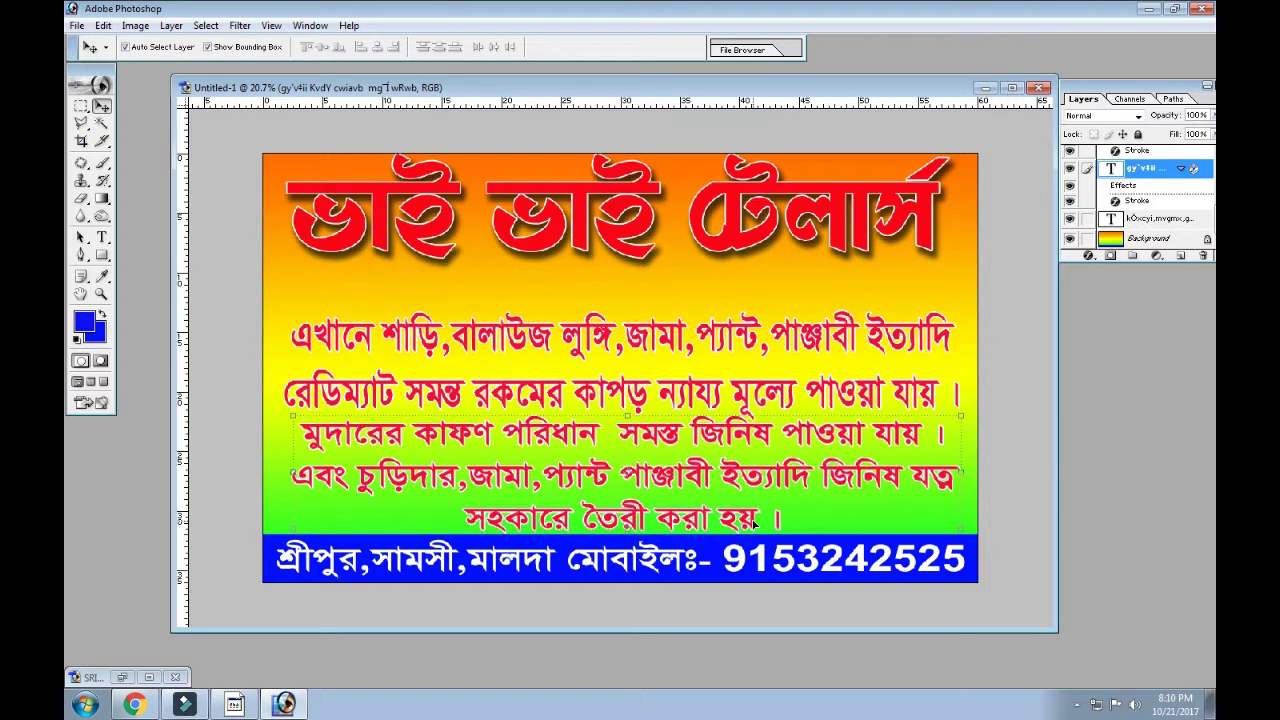
click(637, 390)
right_click(627, 394)
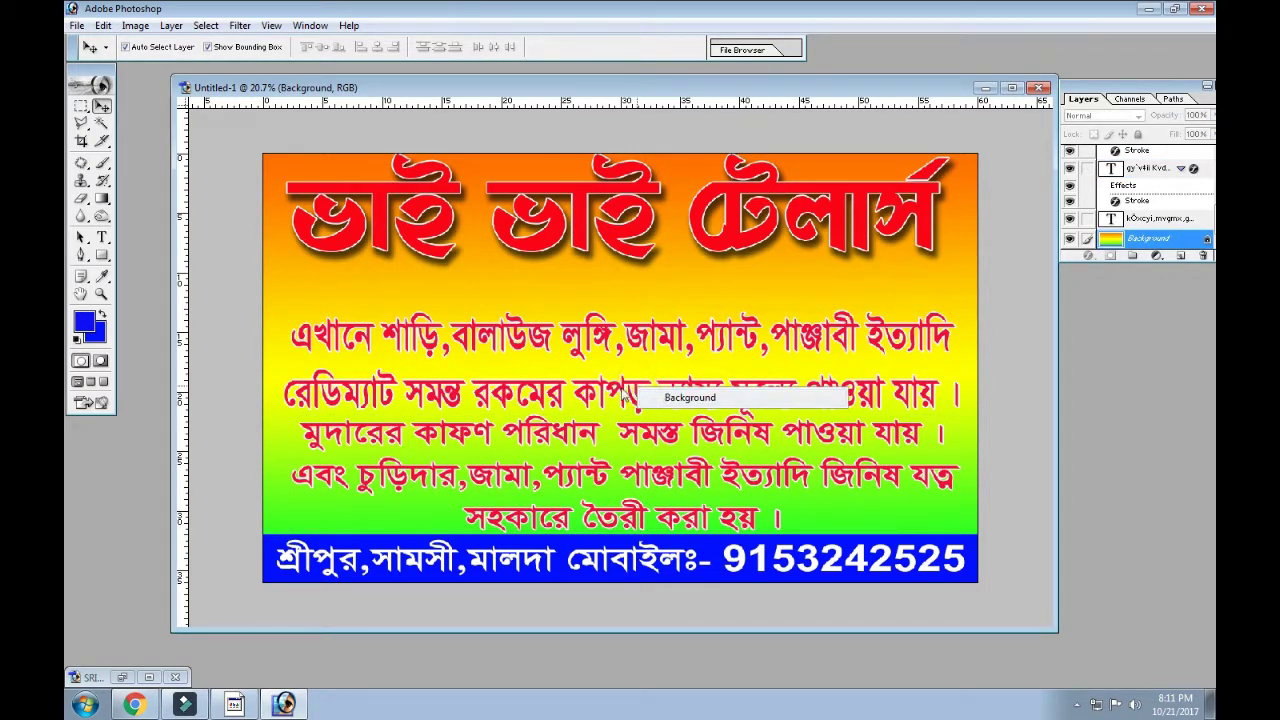
click(620, 388)
right_click(605, 386)
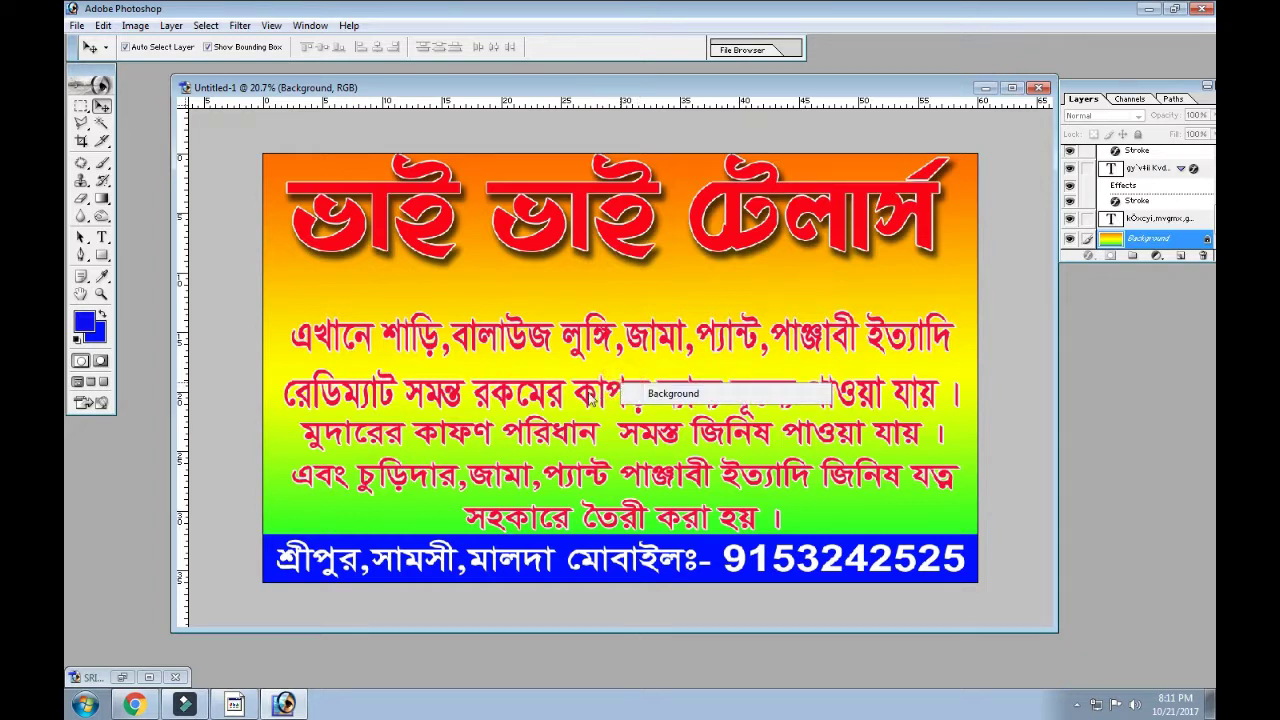
click(558, 395)
click(562, 388)
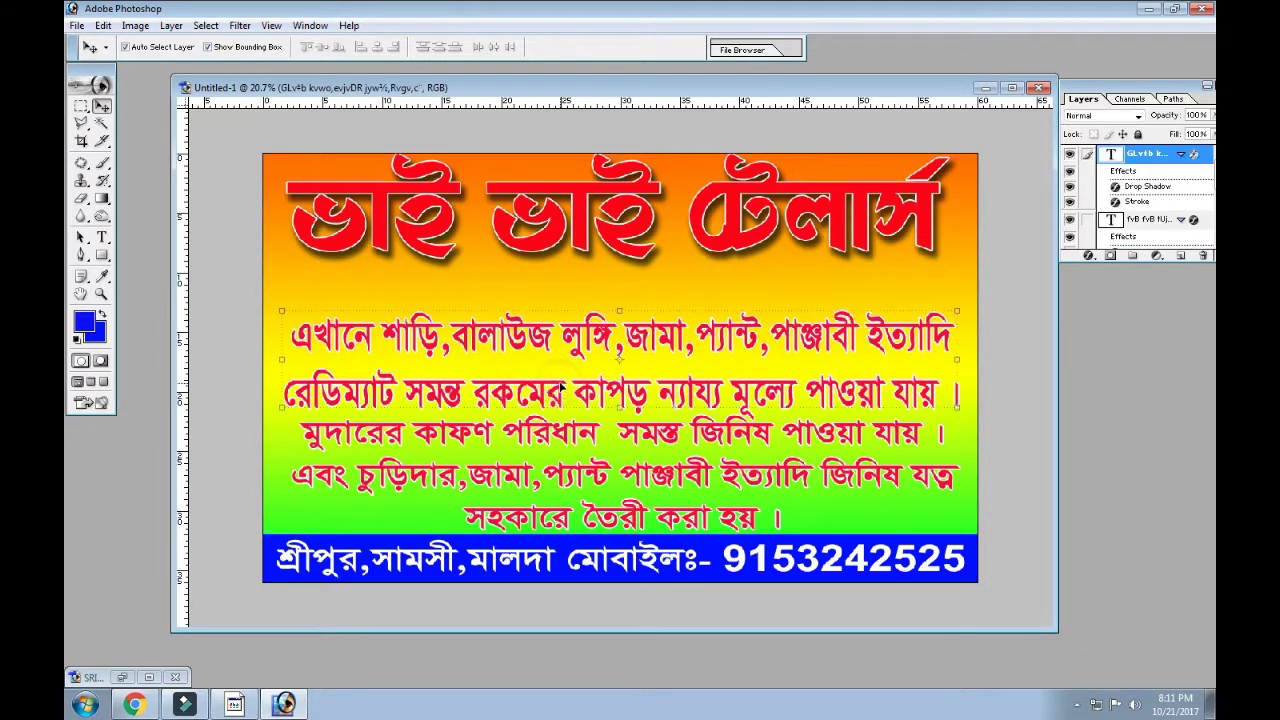
right_click(561, 388)
click(582, 396)
key(shift+Up)
key(shift+Up)
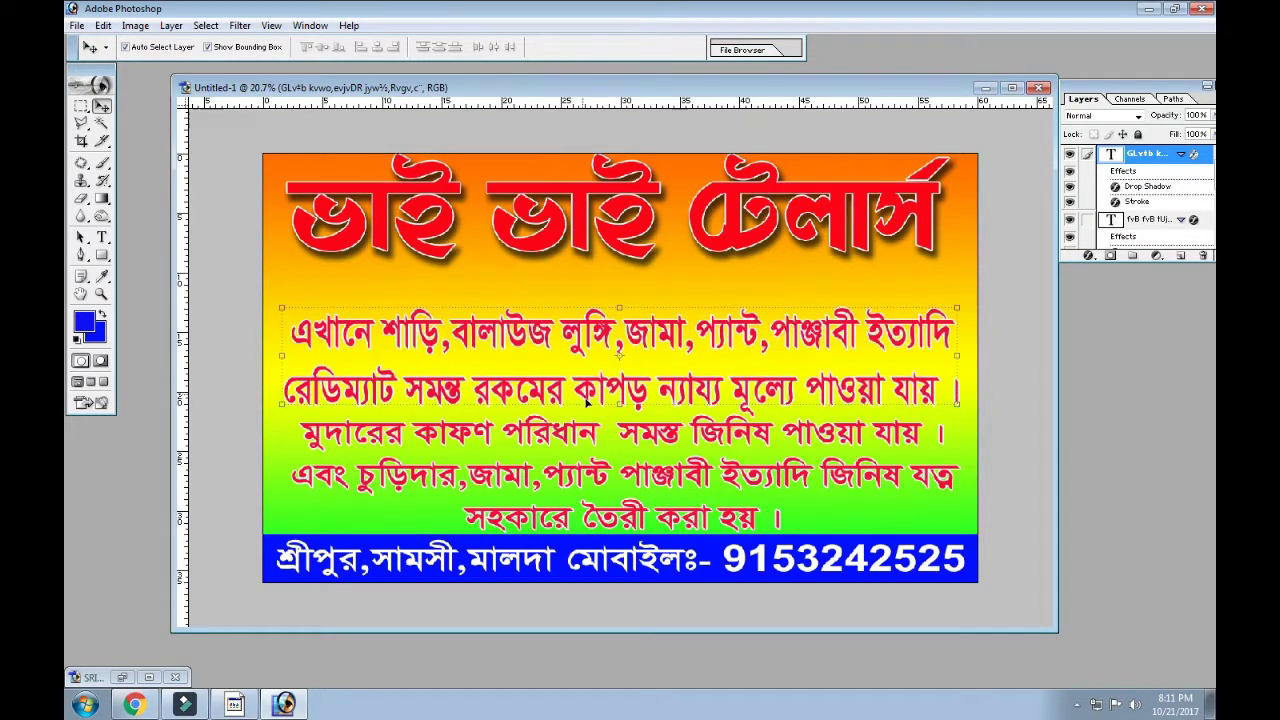
- Squeeze the top two red lines vertically to about 92.6% height
key(ctrl+t)
drag(617, 404, 618, 398)
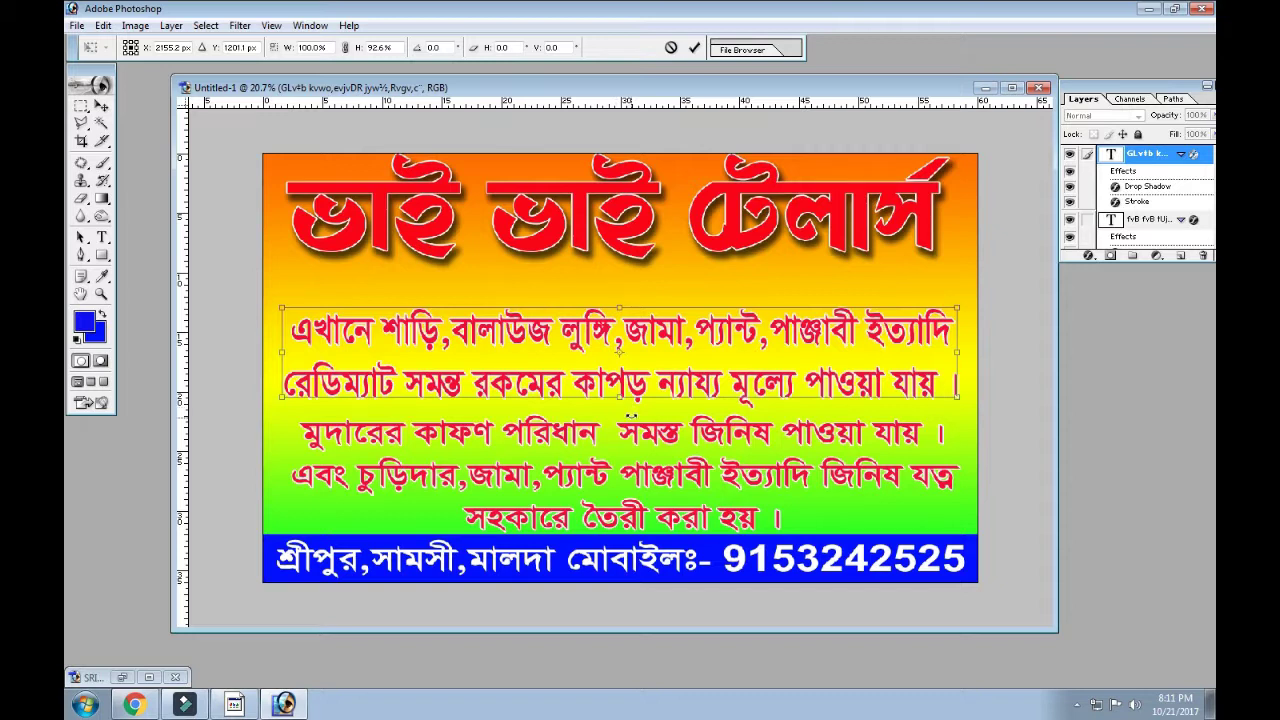
key(Return)
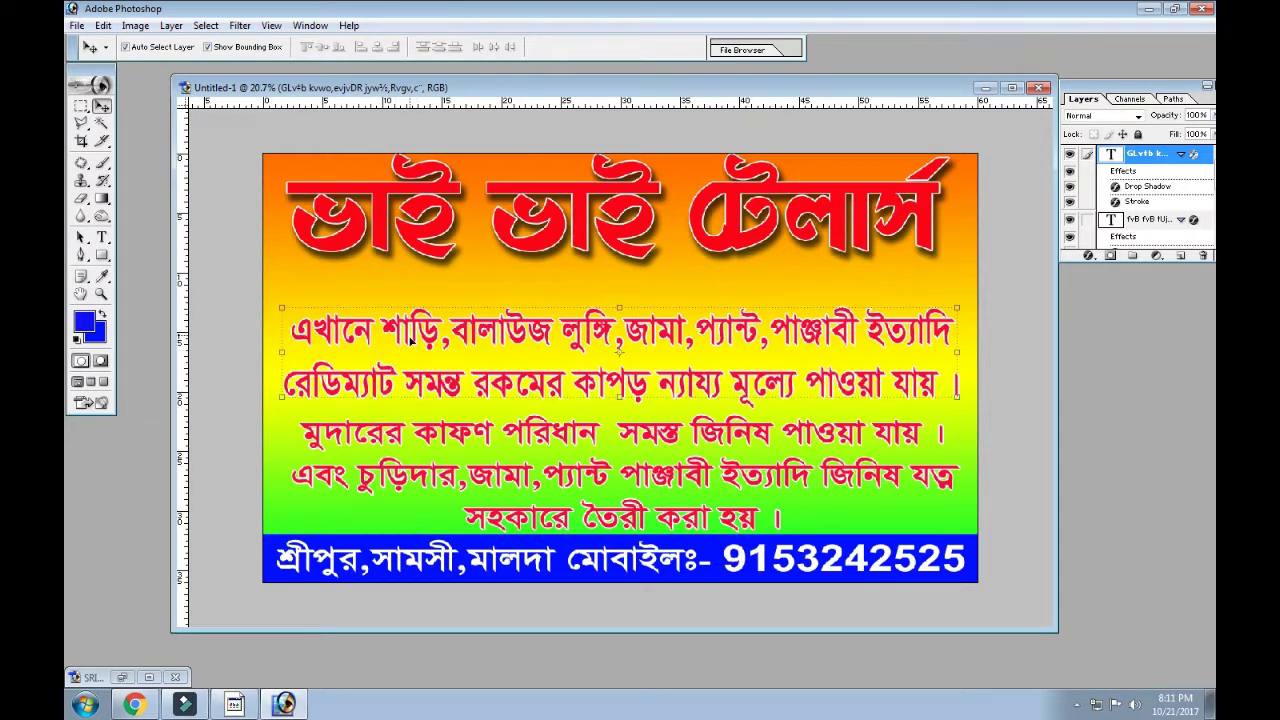
click(102, 237)
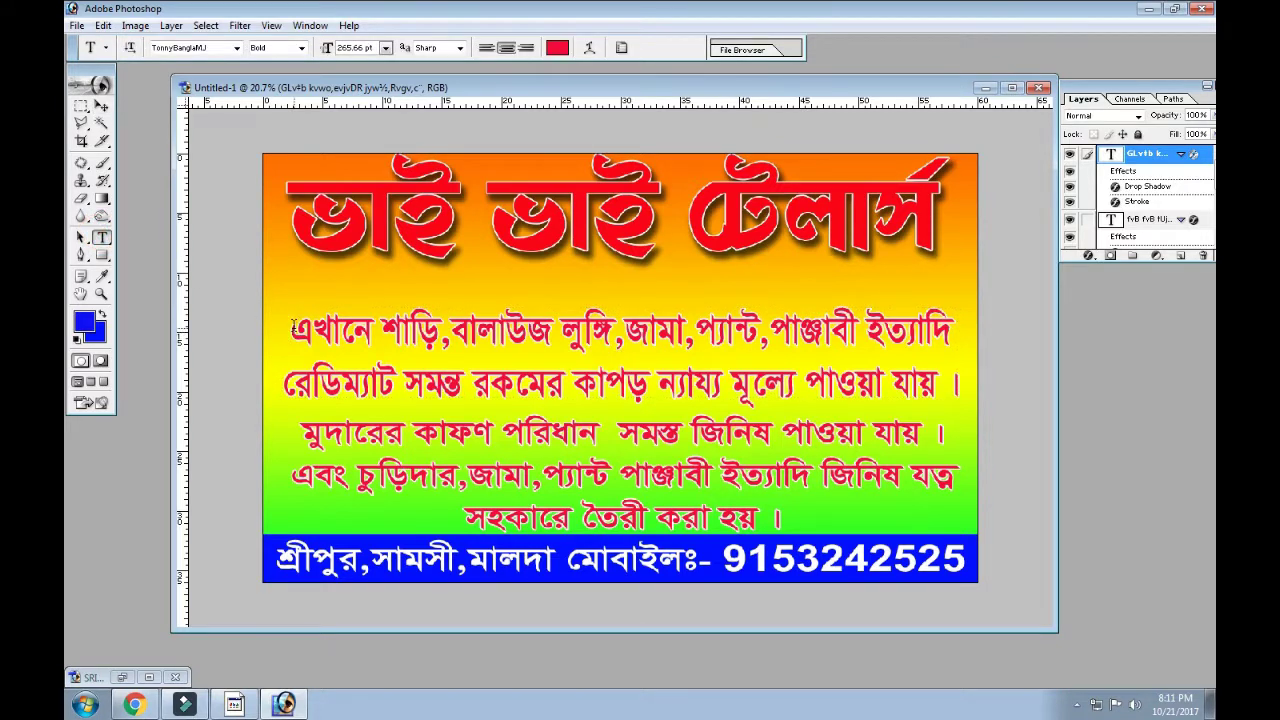
- Edit the two-line red description so the second line's start aligns with the first
drag(293, 327, 974, 372)
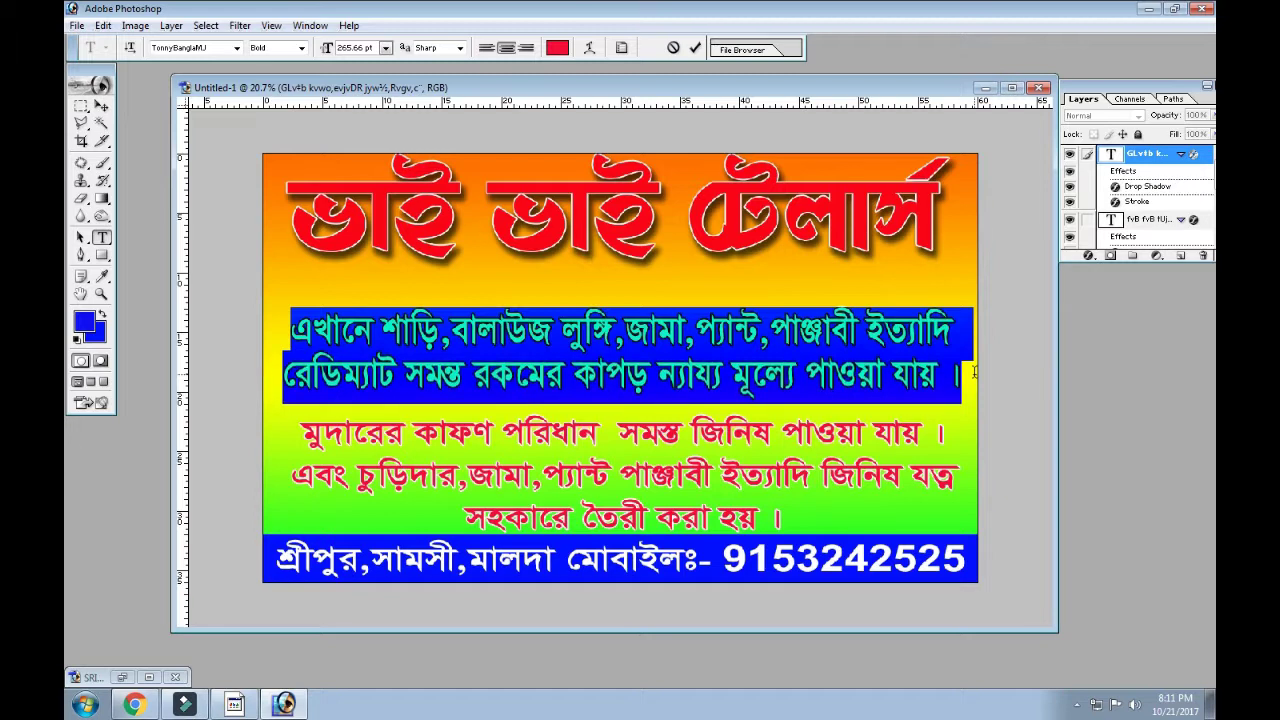
click(948, 396)
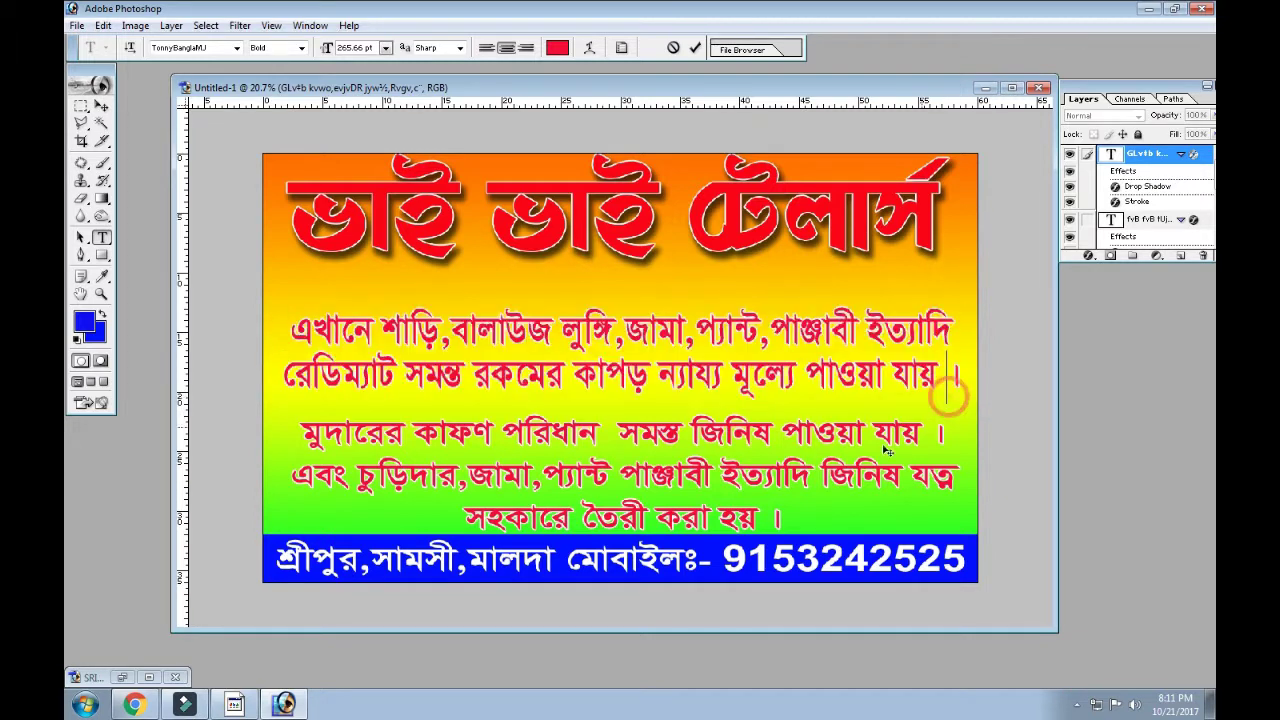
click(100, 105)
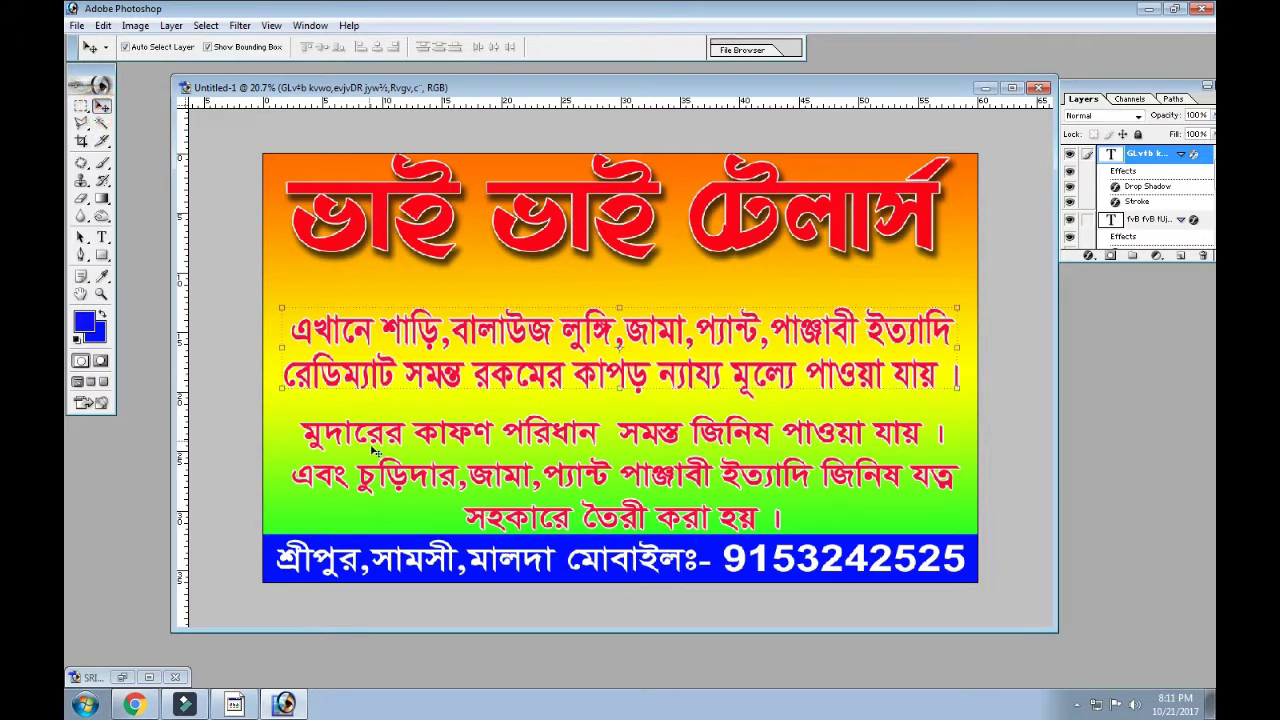
click(101, 237)
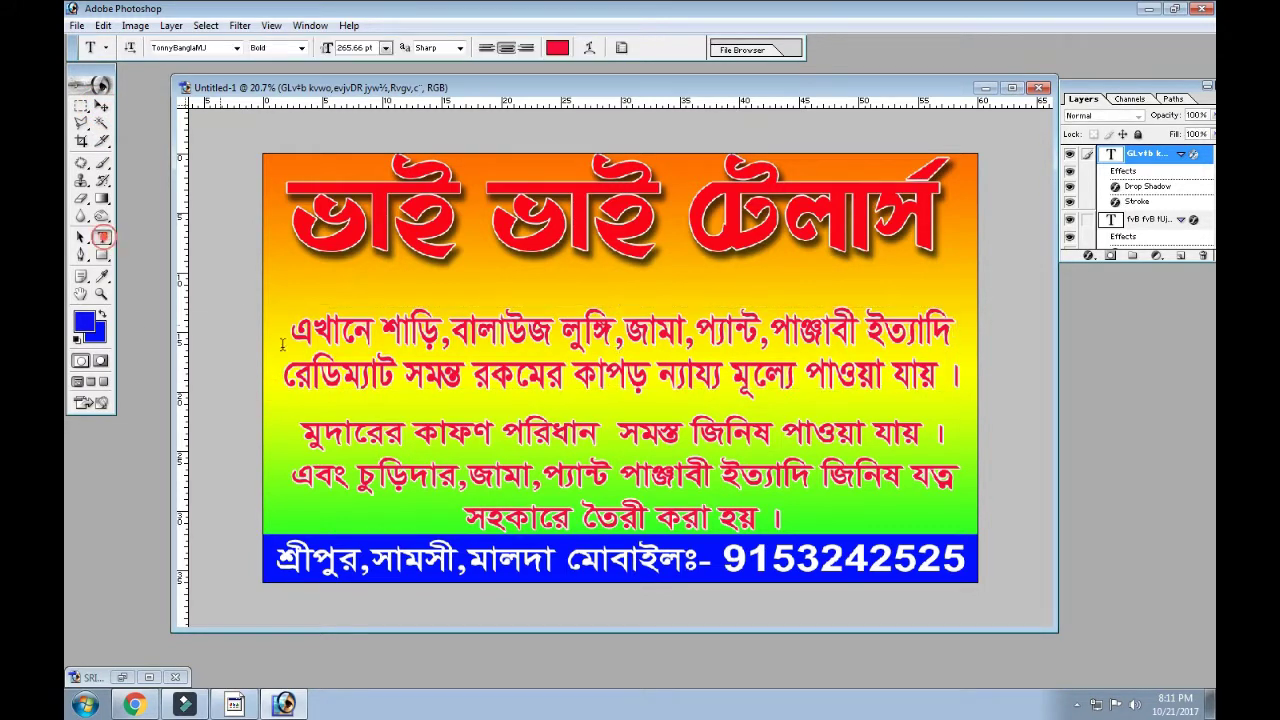
click(284, 377)
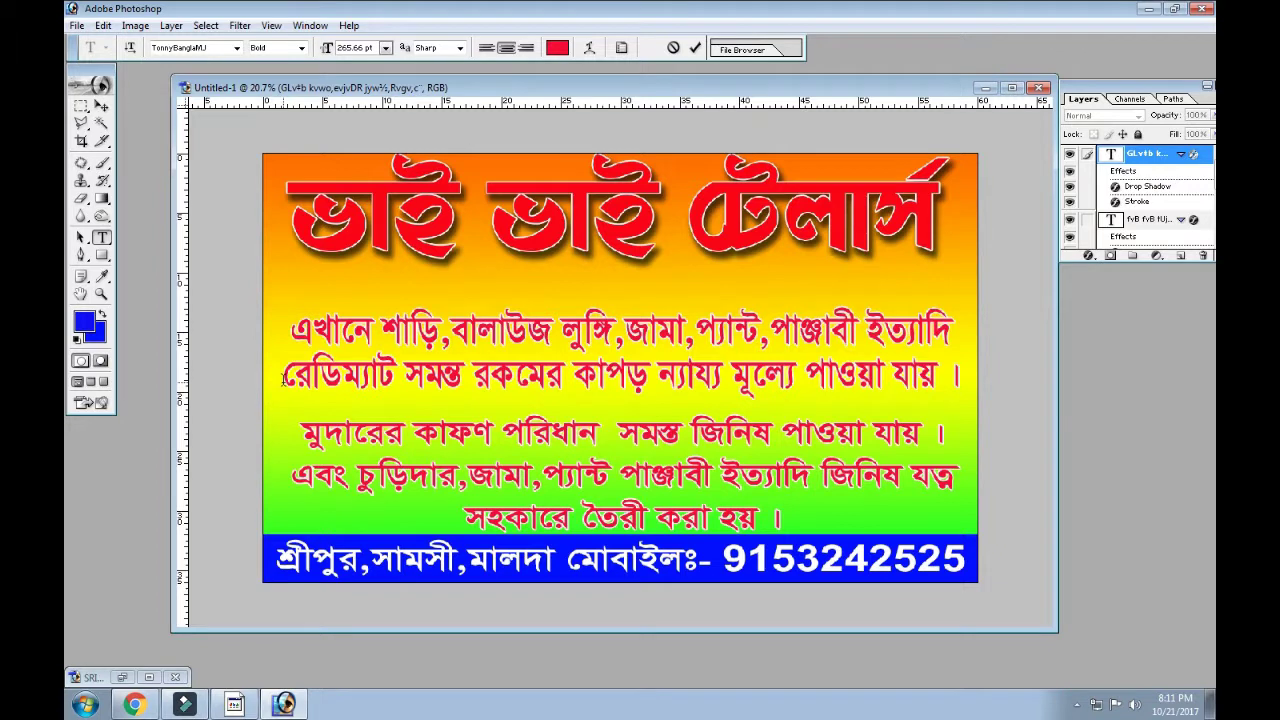
- Nudge the two-line description slightly left and down
click(101, 105)
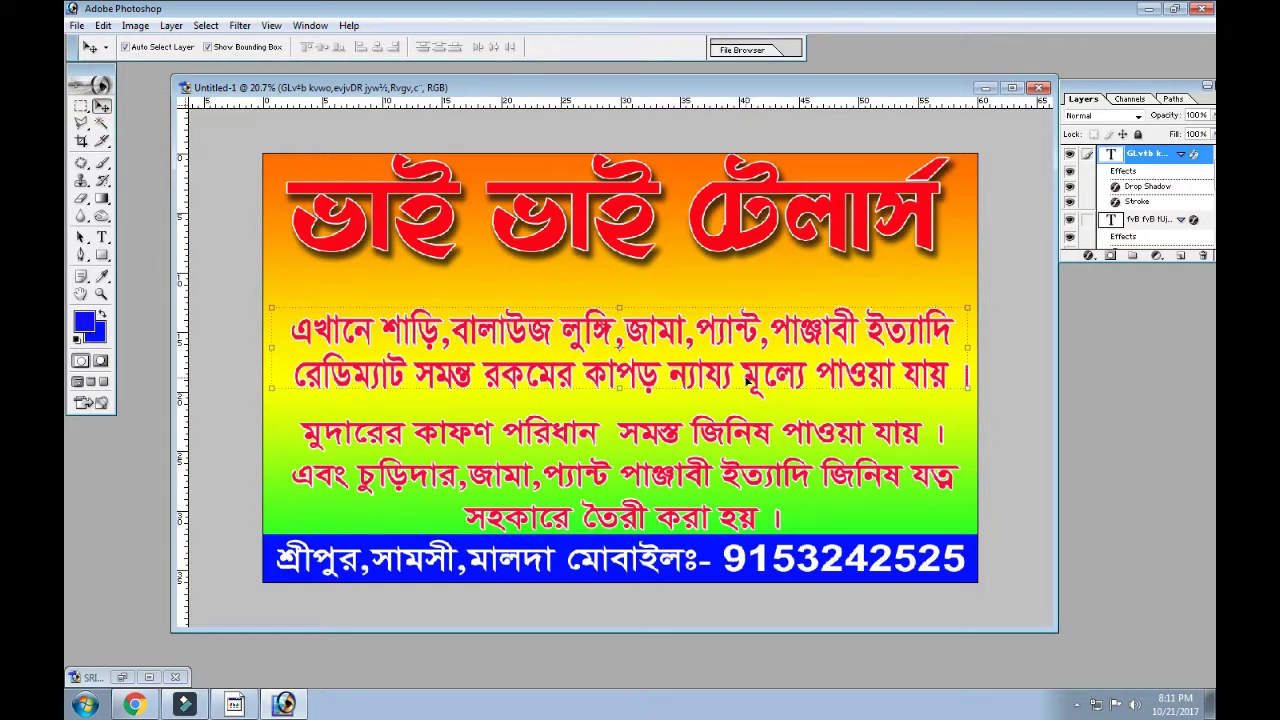
drag(800, 374, 795, 383)
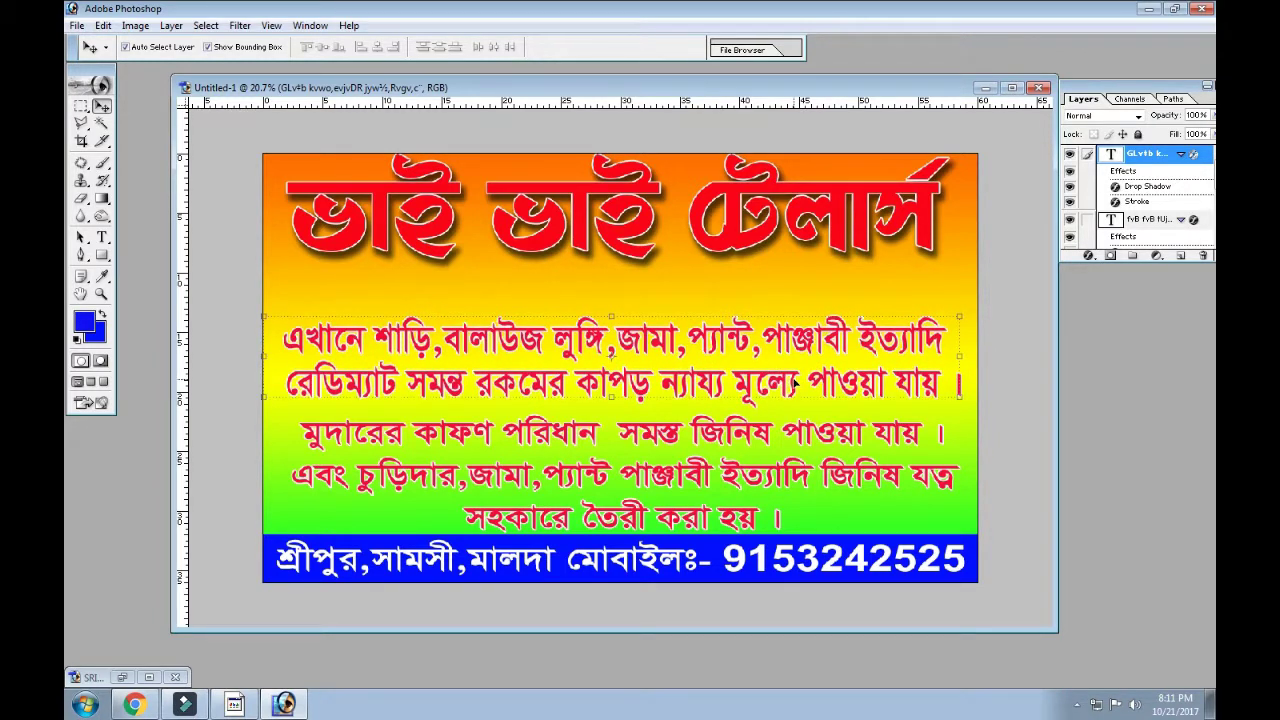
click(722, 297)
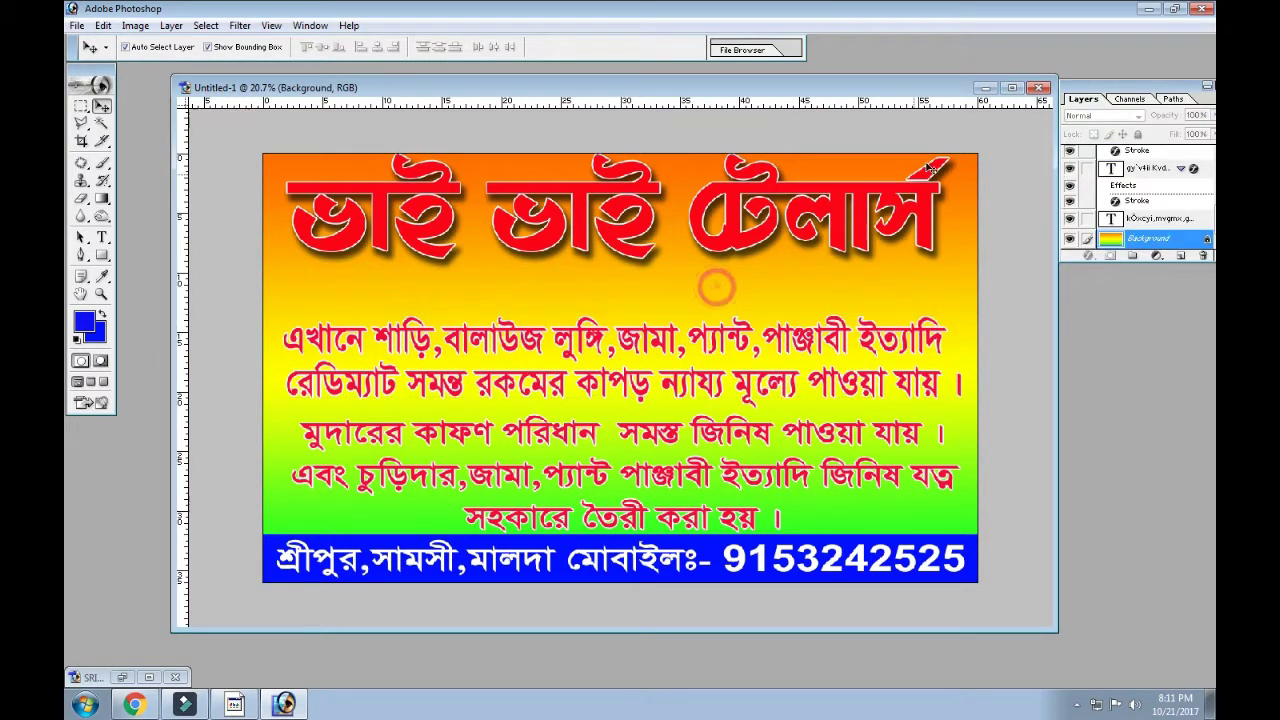
- Float Untitled-1, shift it right, and bring up the minimized SRIPUR.psd banner
click(1012, 87)
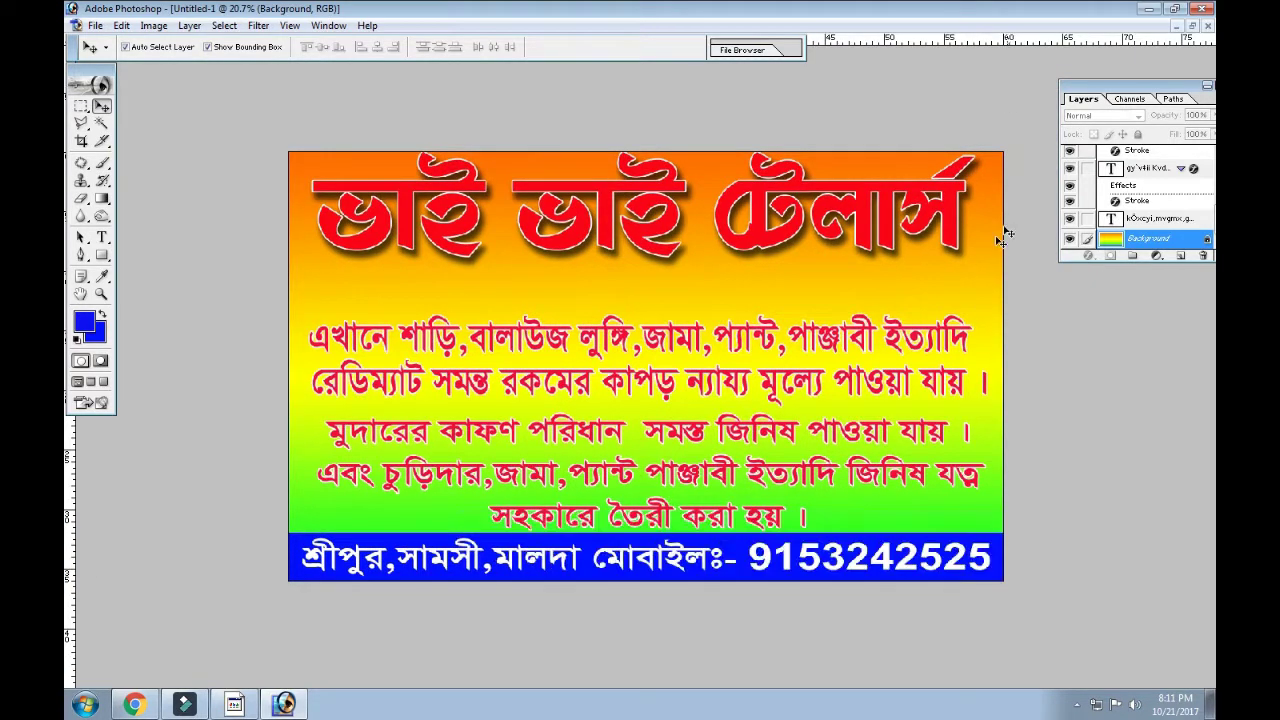
click(1191, 25)
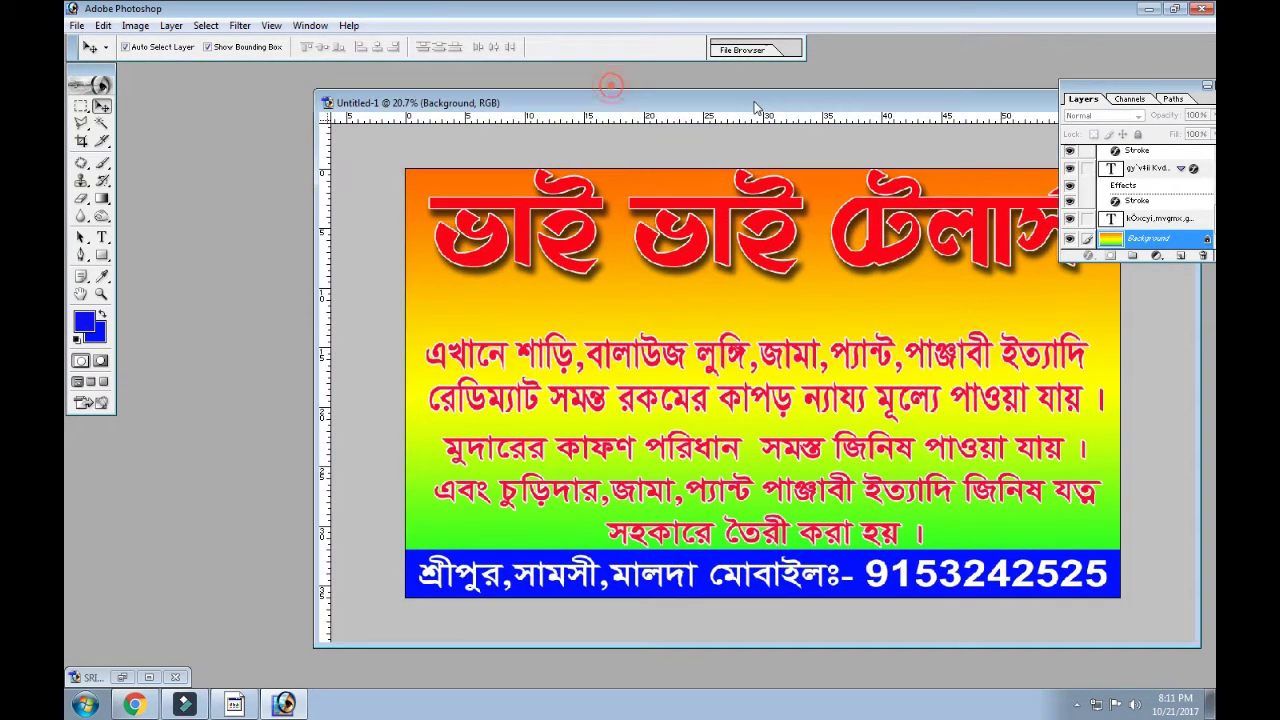
drag(618, 87, 762, 103)
click(124, 679)
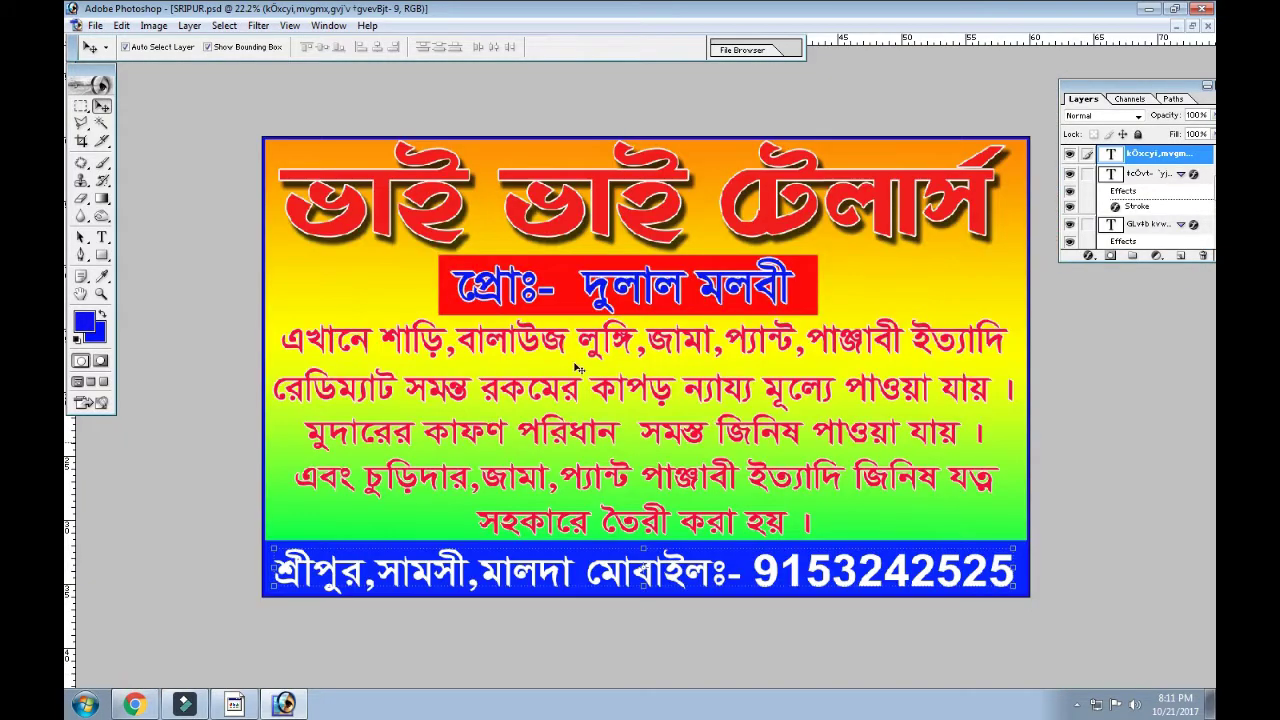
- Select all the text of SRIPUR.psd's proprietor line with the Type tool
click(476, 320)
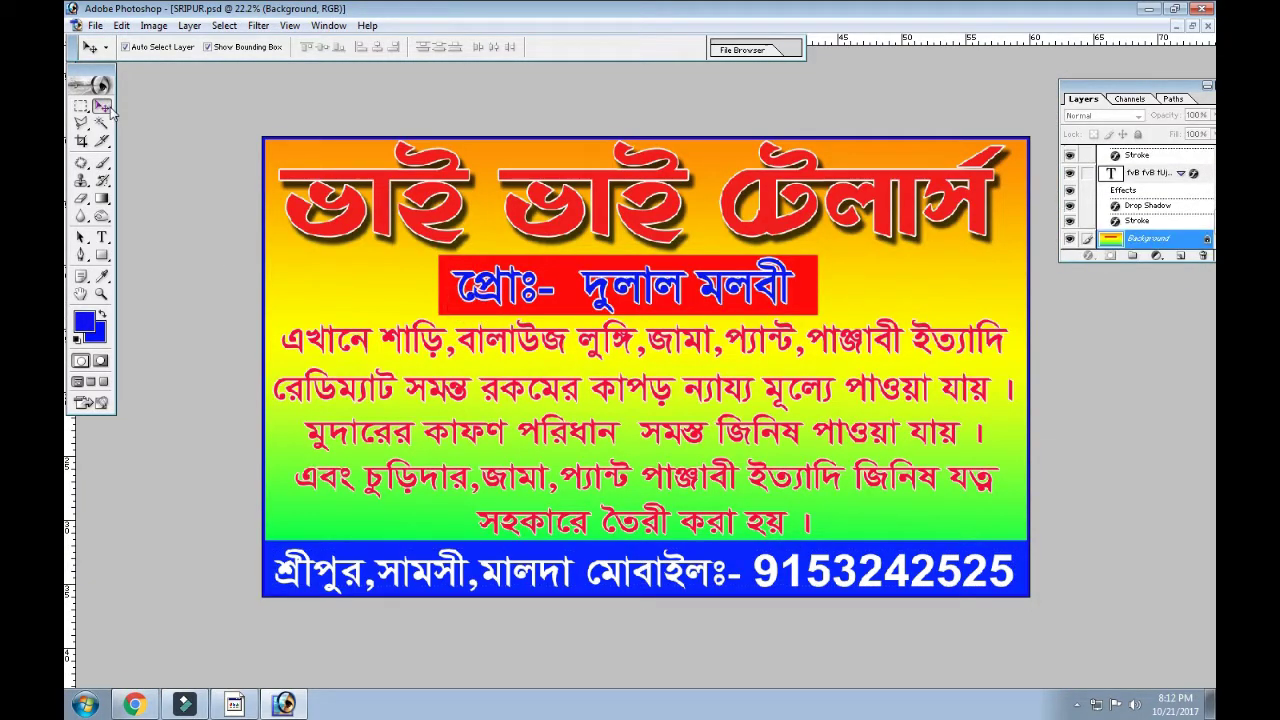
click(101, 237)
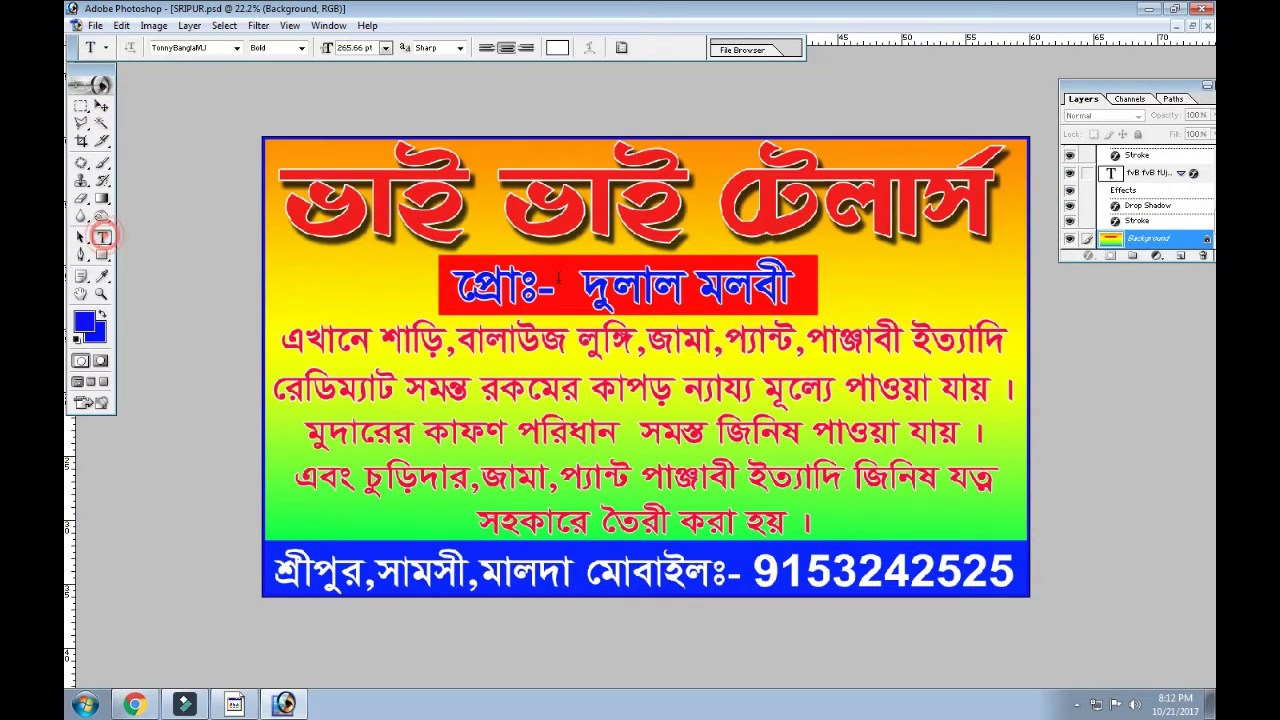
click(443, 291)
key(ctrl+a)
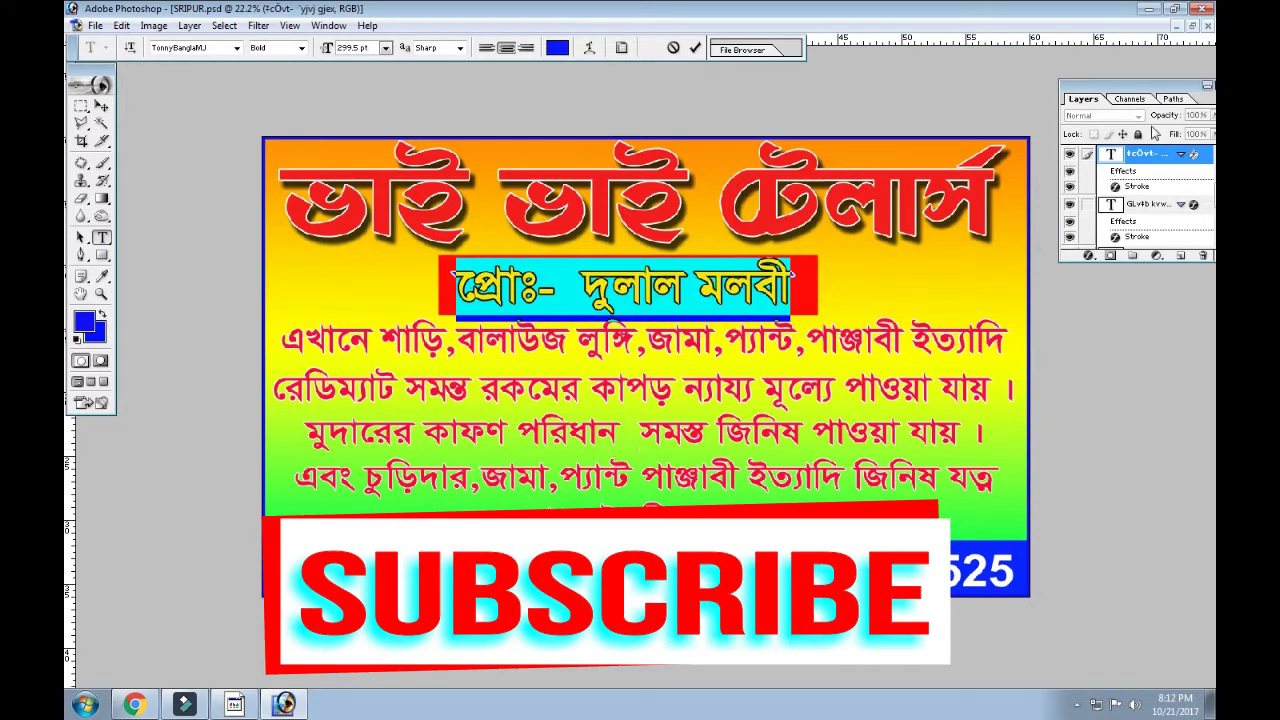
click(1192, 27)
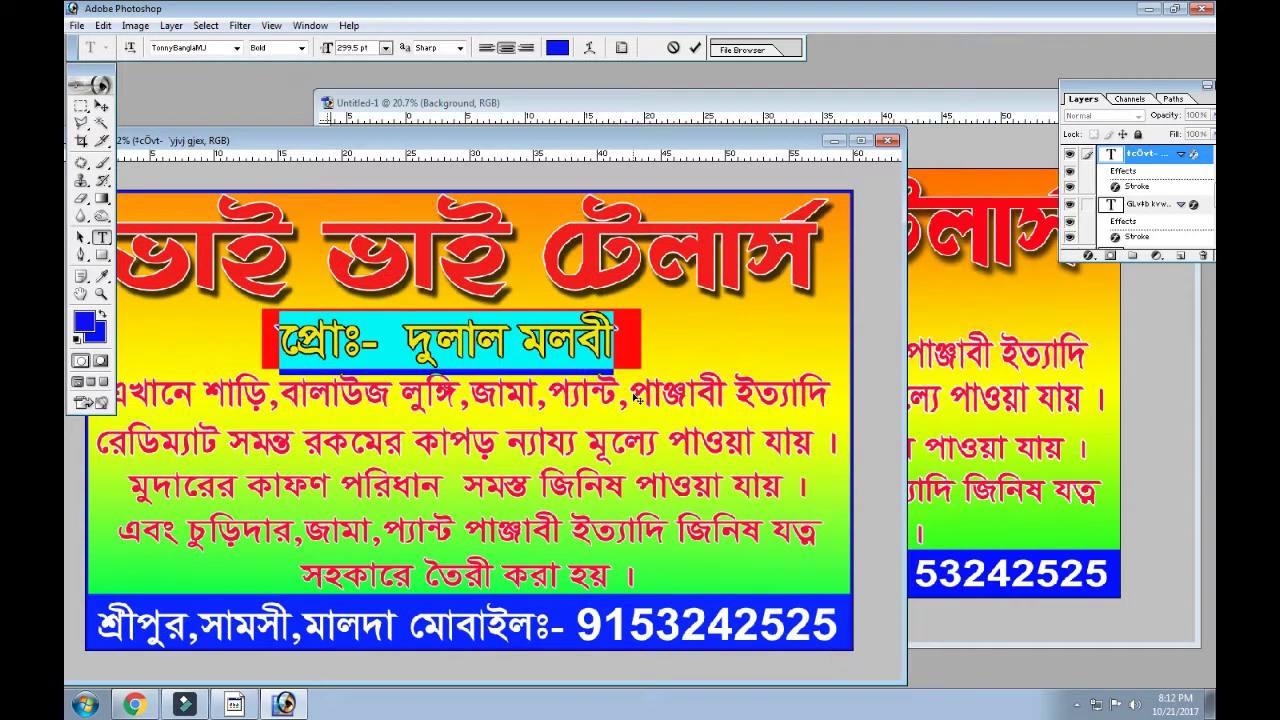
- Move SRIPUR.psd to the bottom-left and bring Untitled-1 forward, clicking into its headline
drag(660, 140, 623, 538)
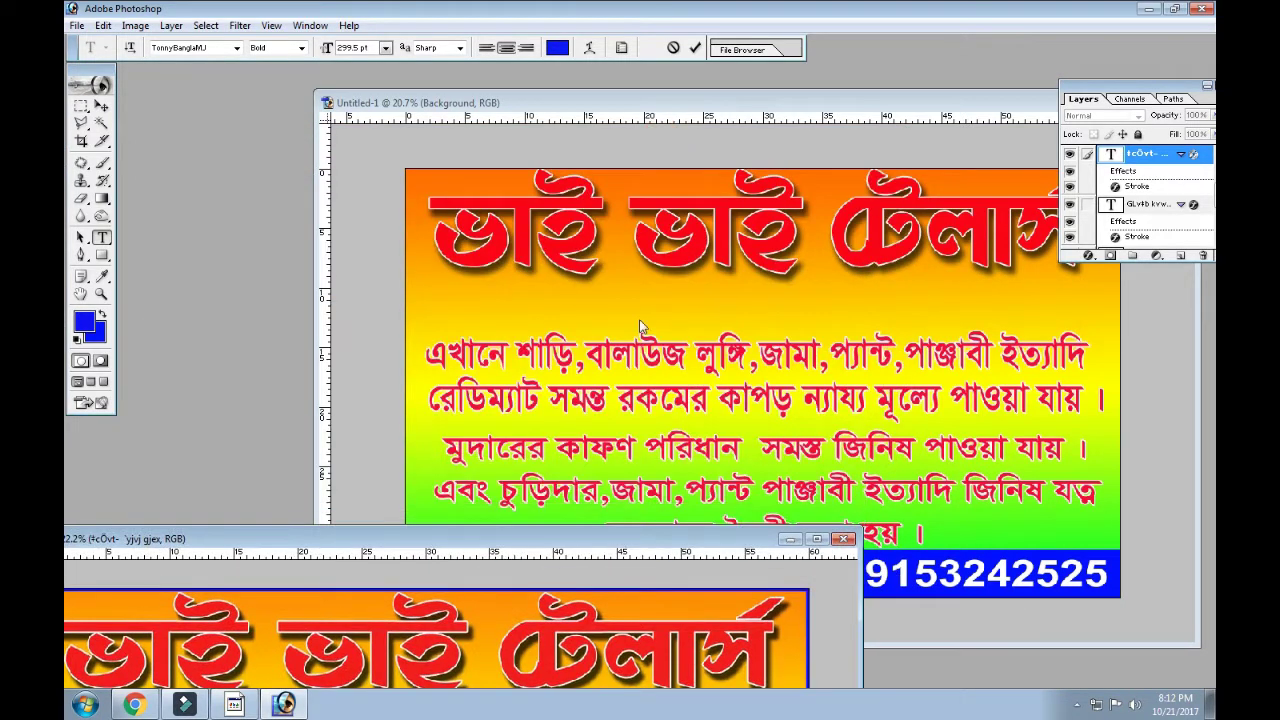
click(658, 294)
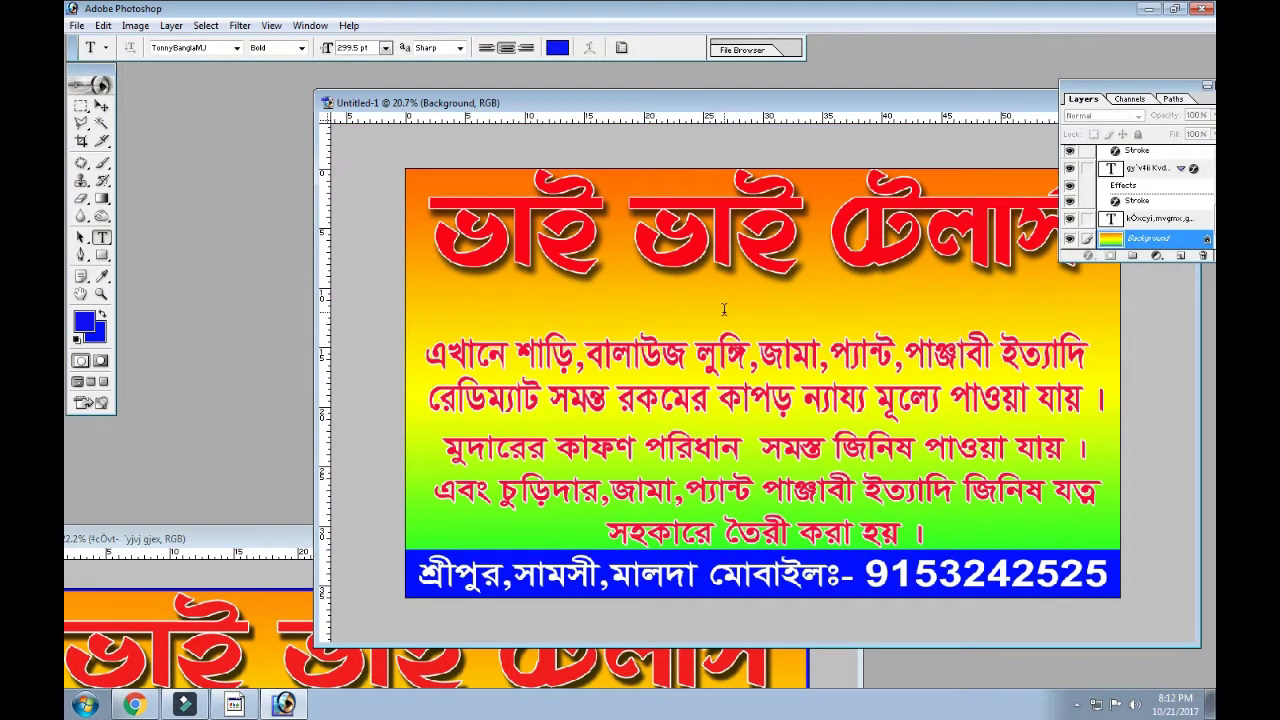
click(730, 308)
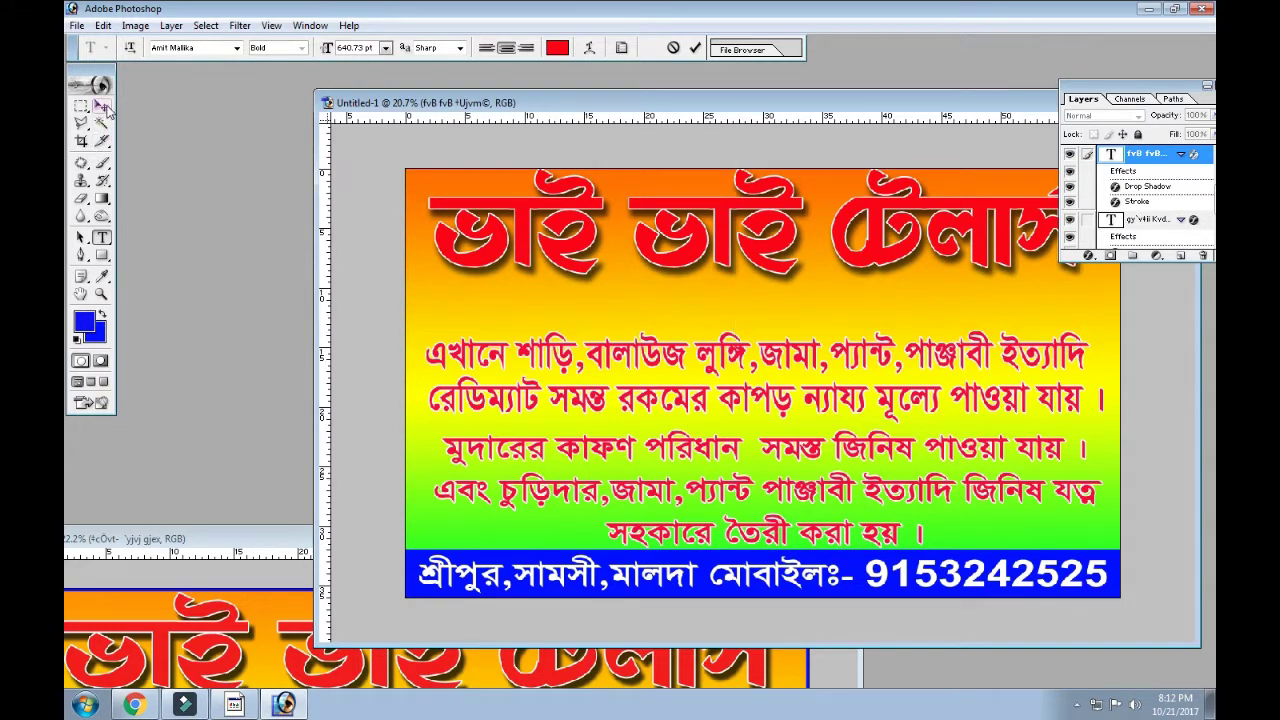
click(101, 105)
click(101, 237)
click(645, 318)
click(101, 105)
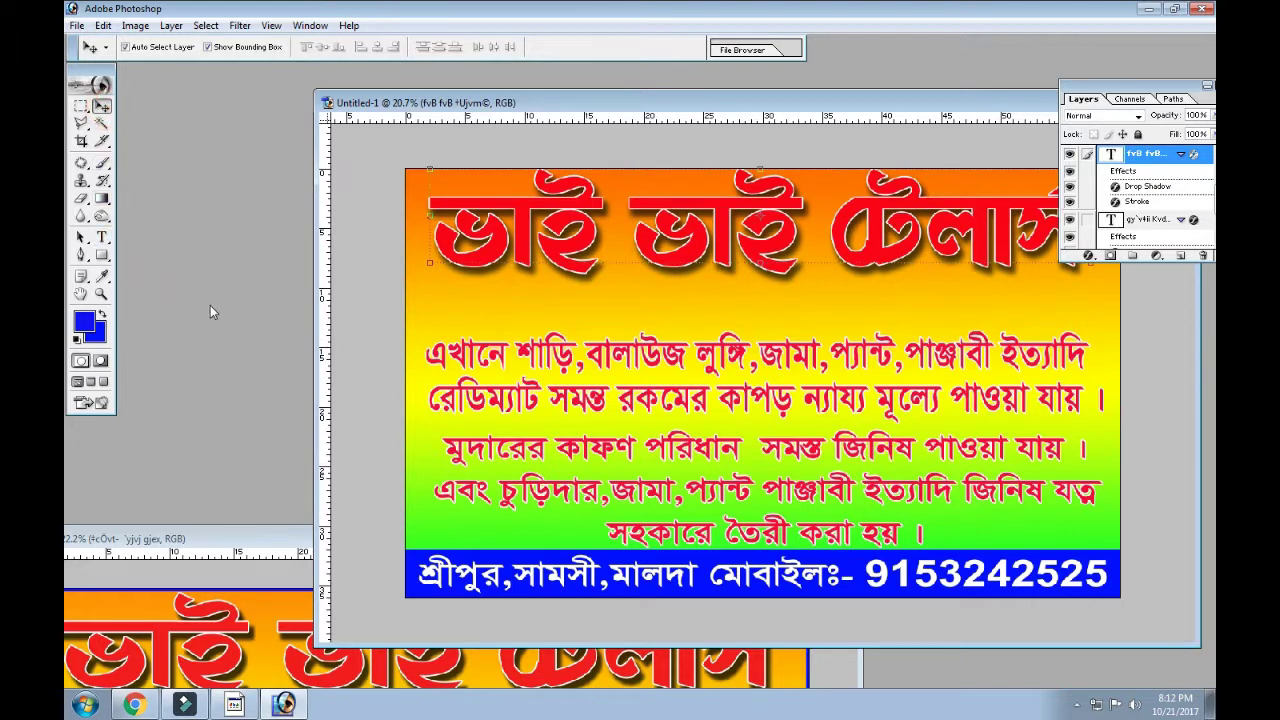
- Select the Background layer and start a text entry below the headline
click(443, 514)
click(629, 314)
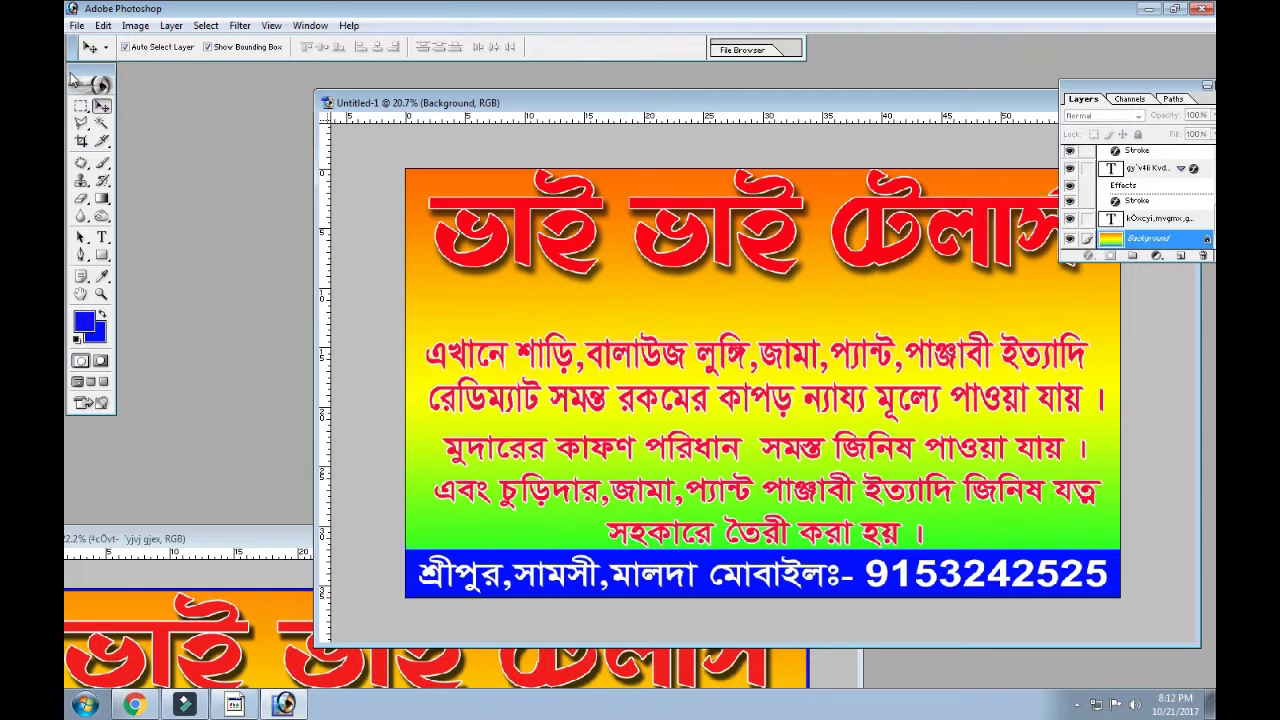
click(101, 237)
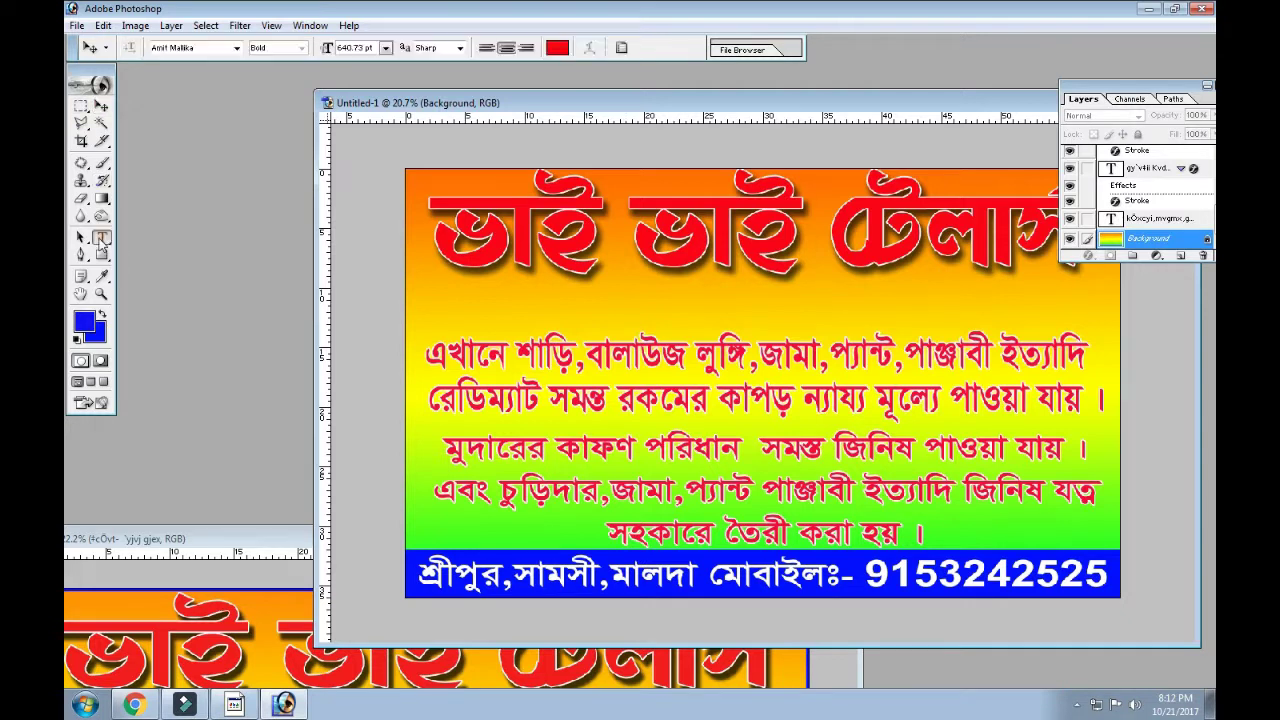
click(439, 300)
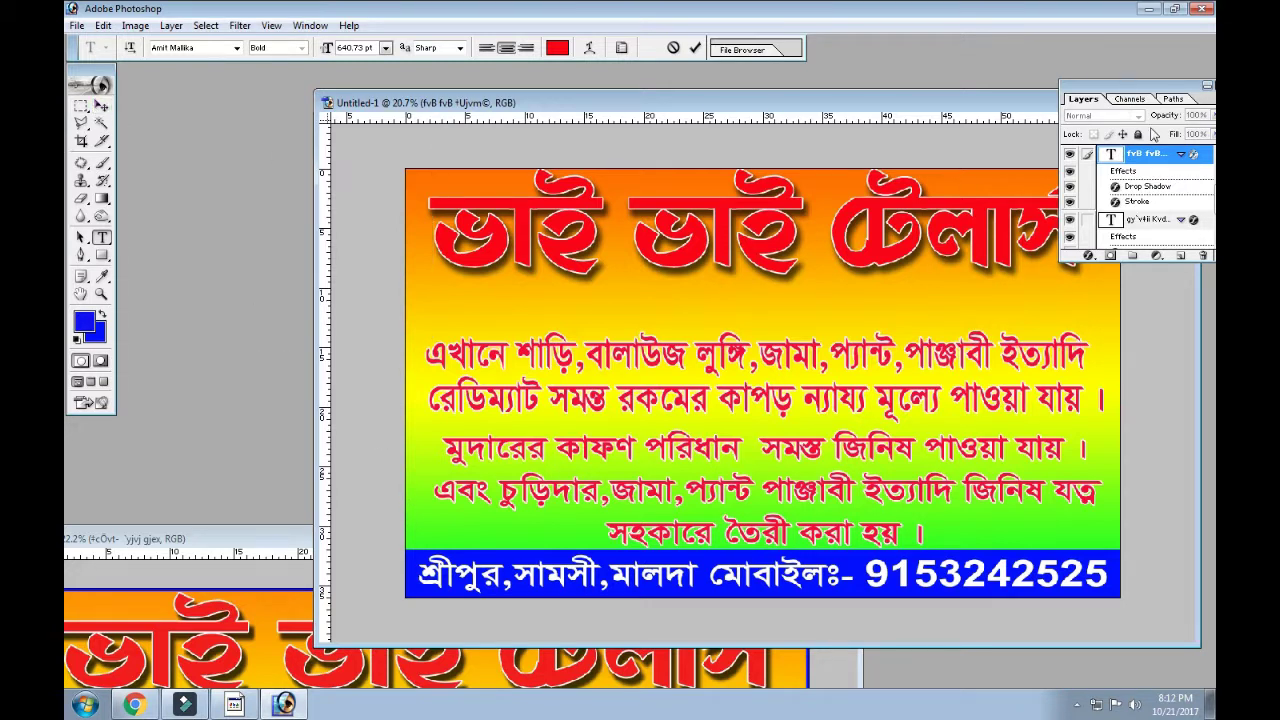
- Reposition the Layers palette into view and reselect the Background and headline layers
drag(1177, 86, 1075, 79)
click(1121, 190)
drag(1121, 190, 1121, 215)
click(1050, 232)
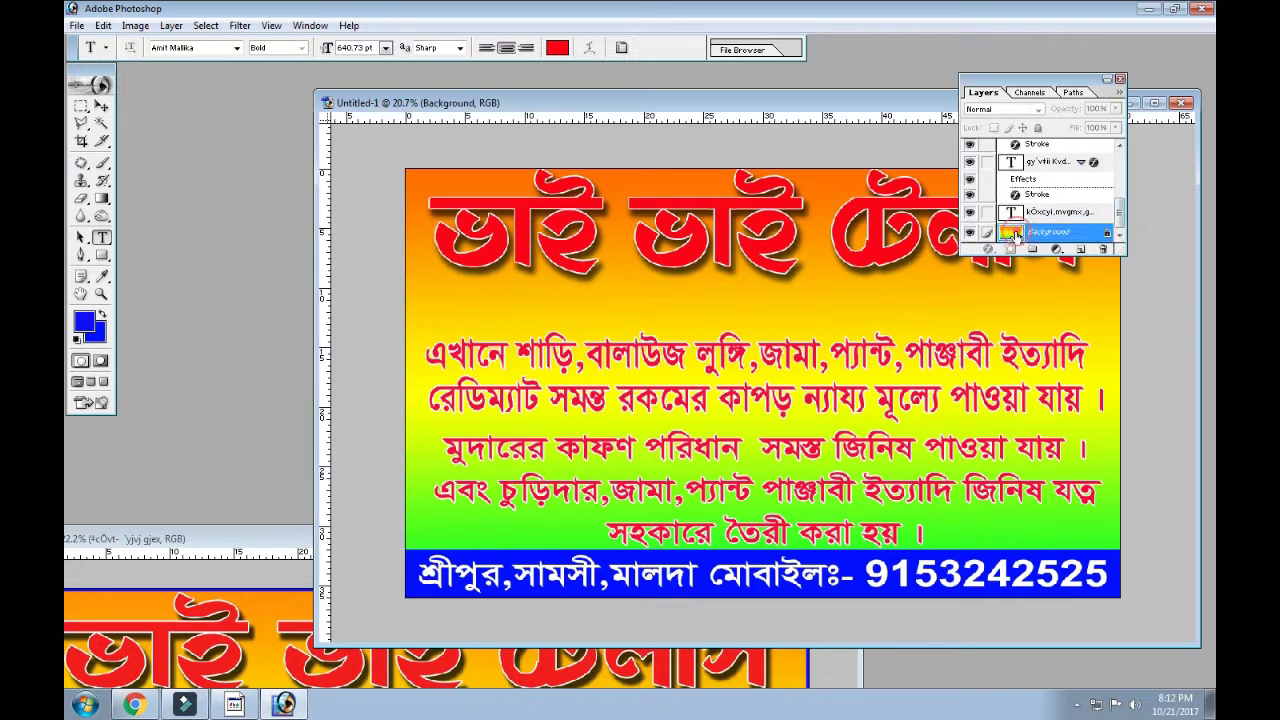
click(479, 322)
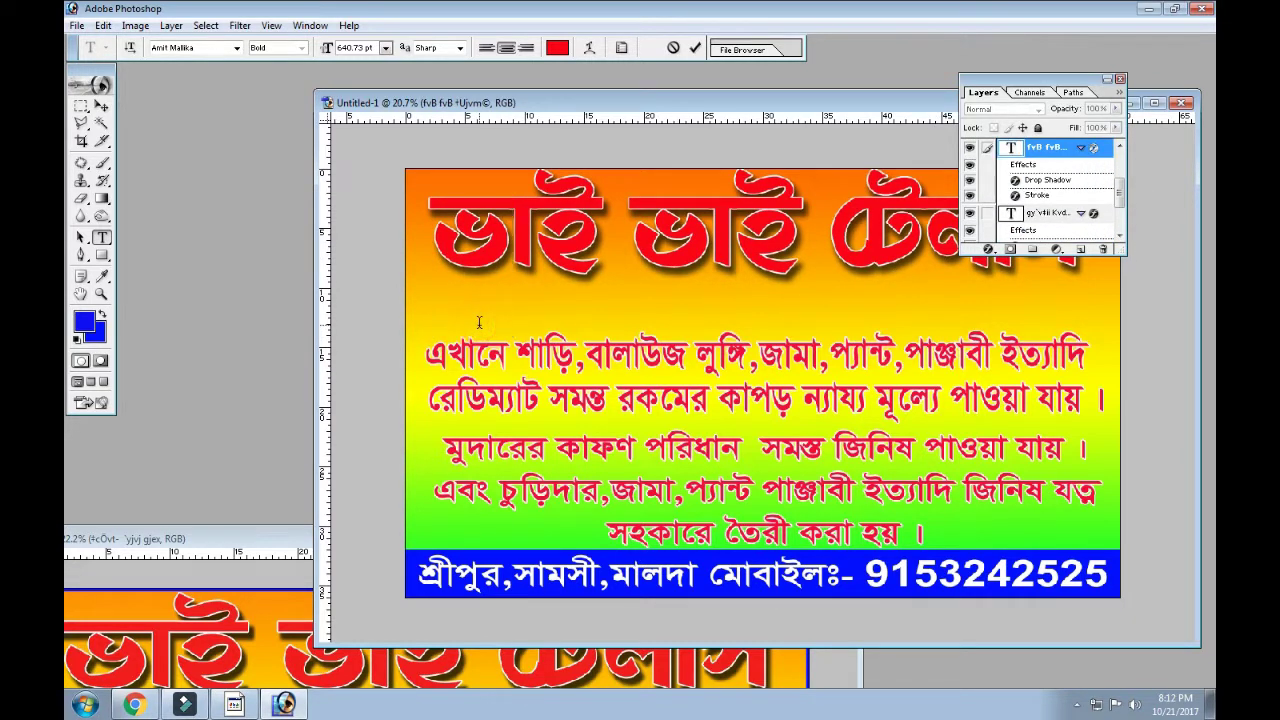
click(1118, 213)
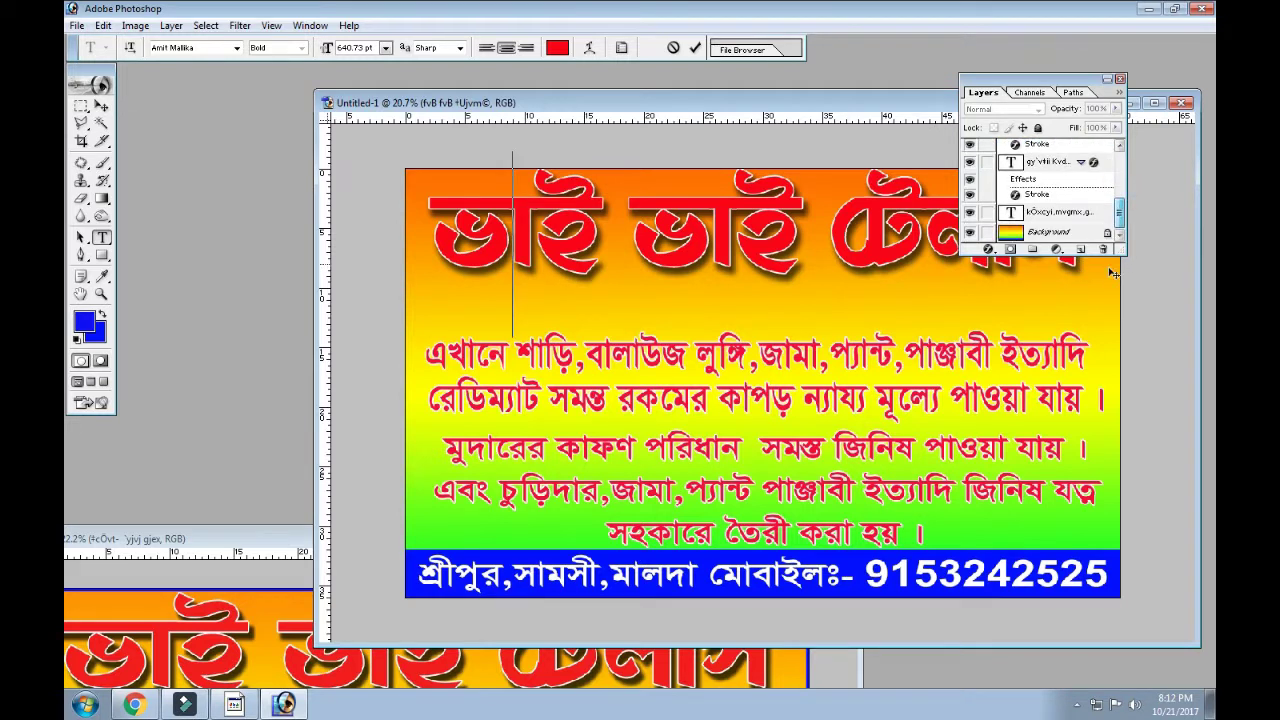
click(1076, 233)
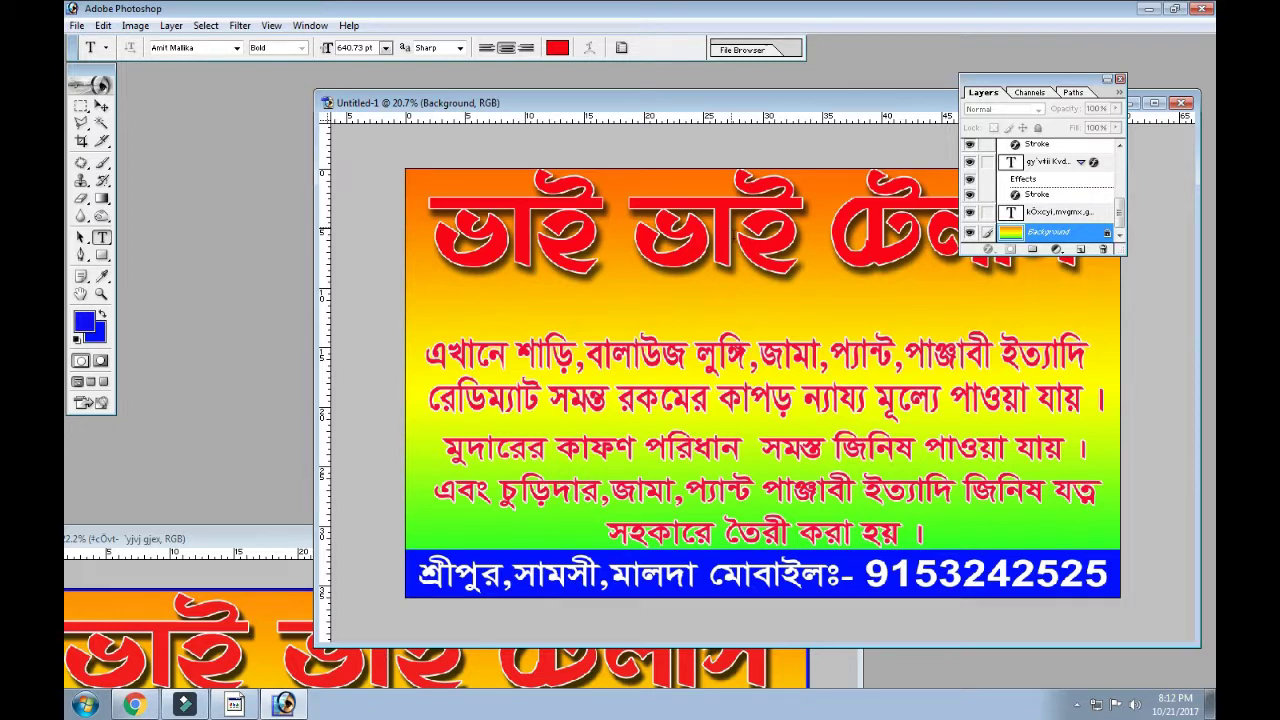
click(752, 300)
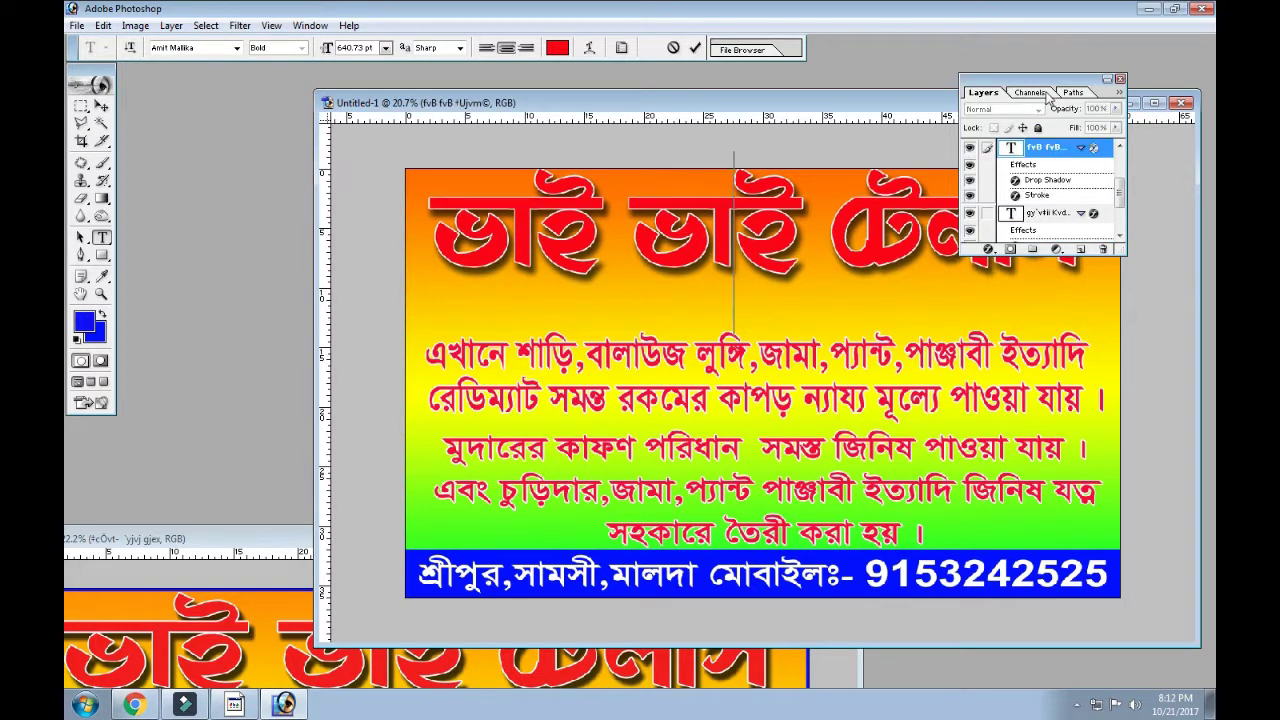
drag(1048, 97, 1196, 93)
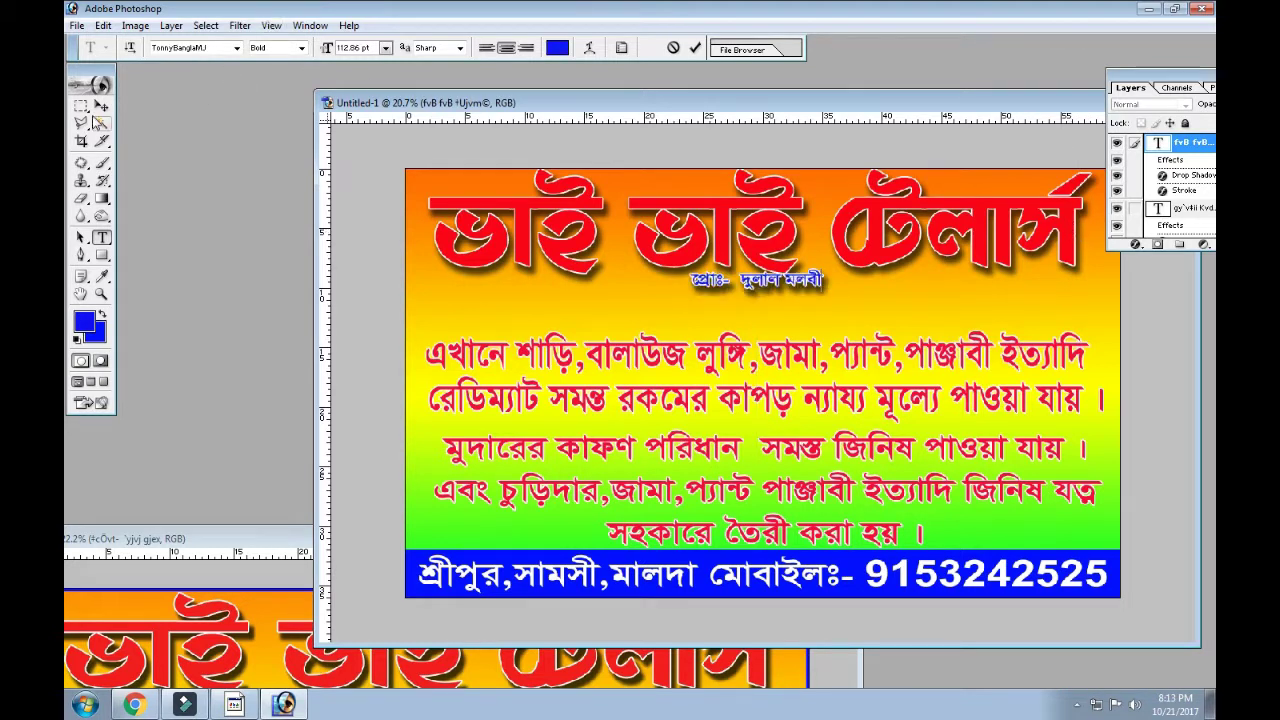
click(101, 105)
click(805, 318)
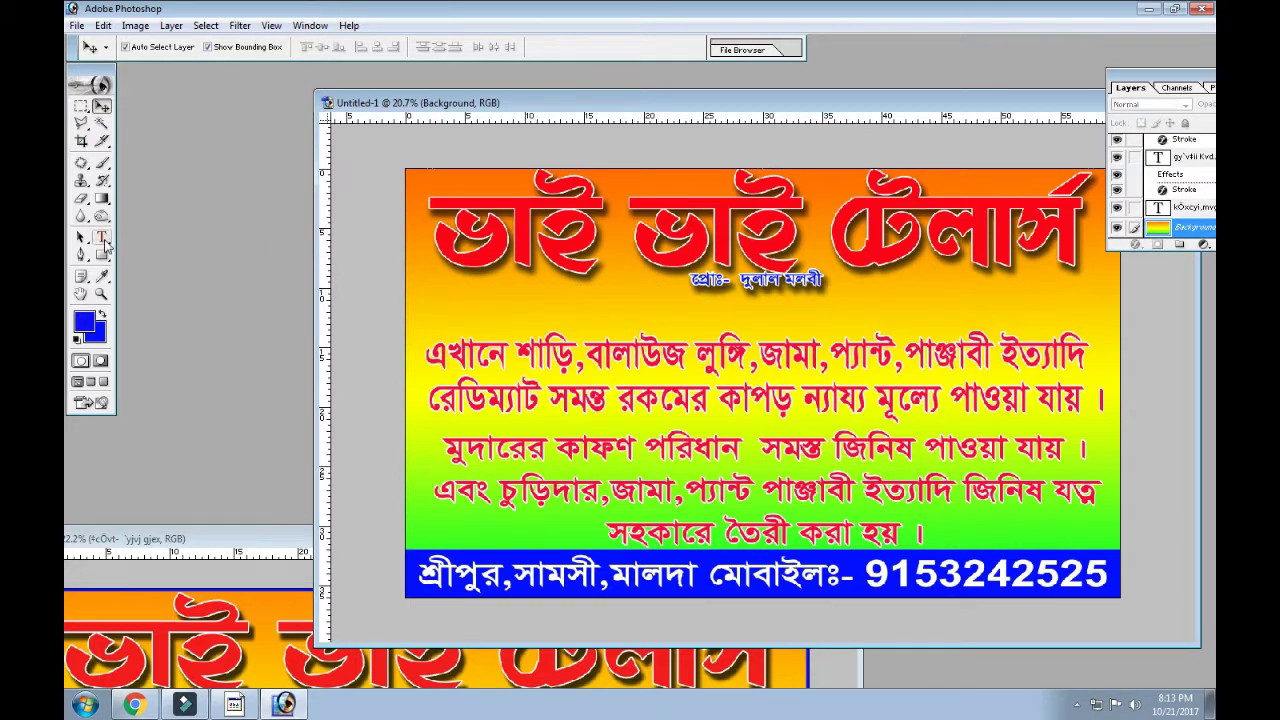
click(101, 237)
drag(712, 245, 925, 245)
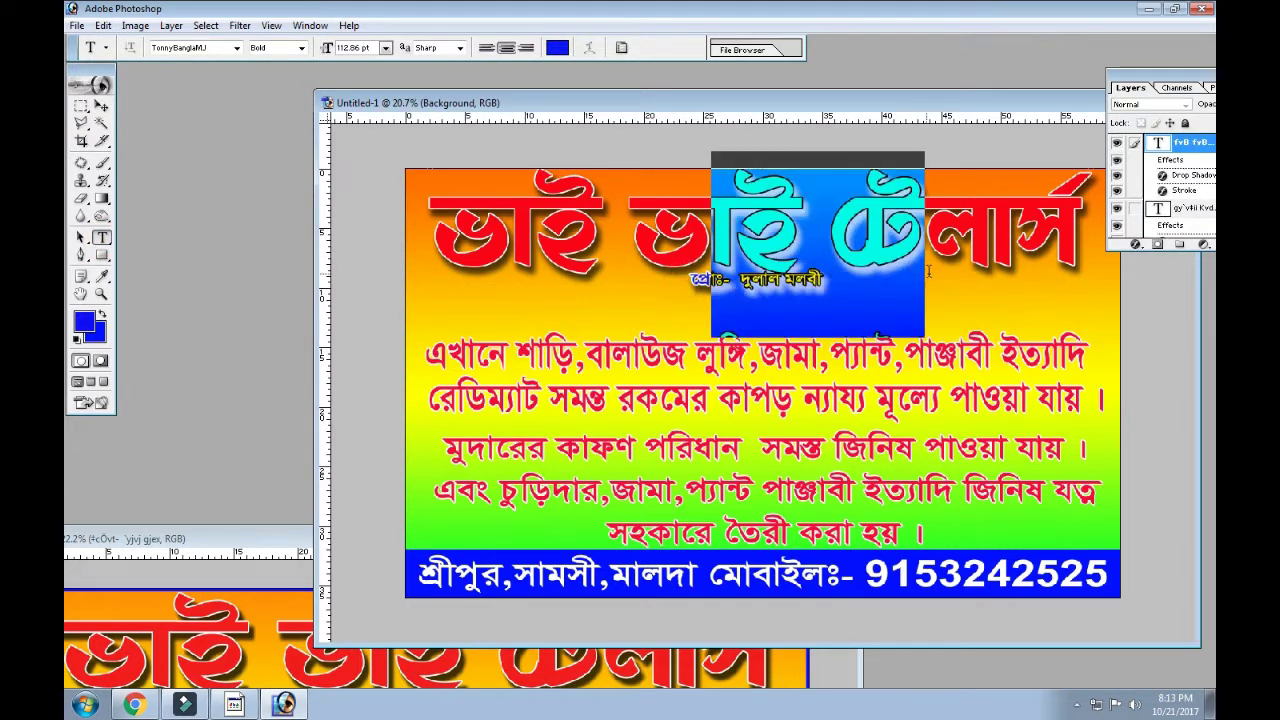
click(1080, 215)
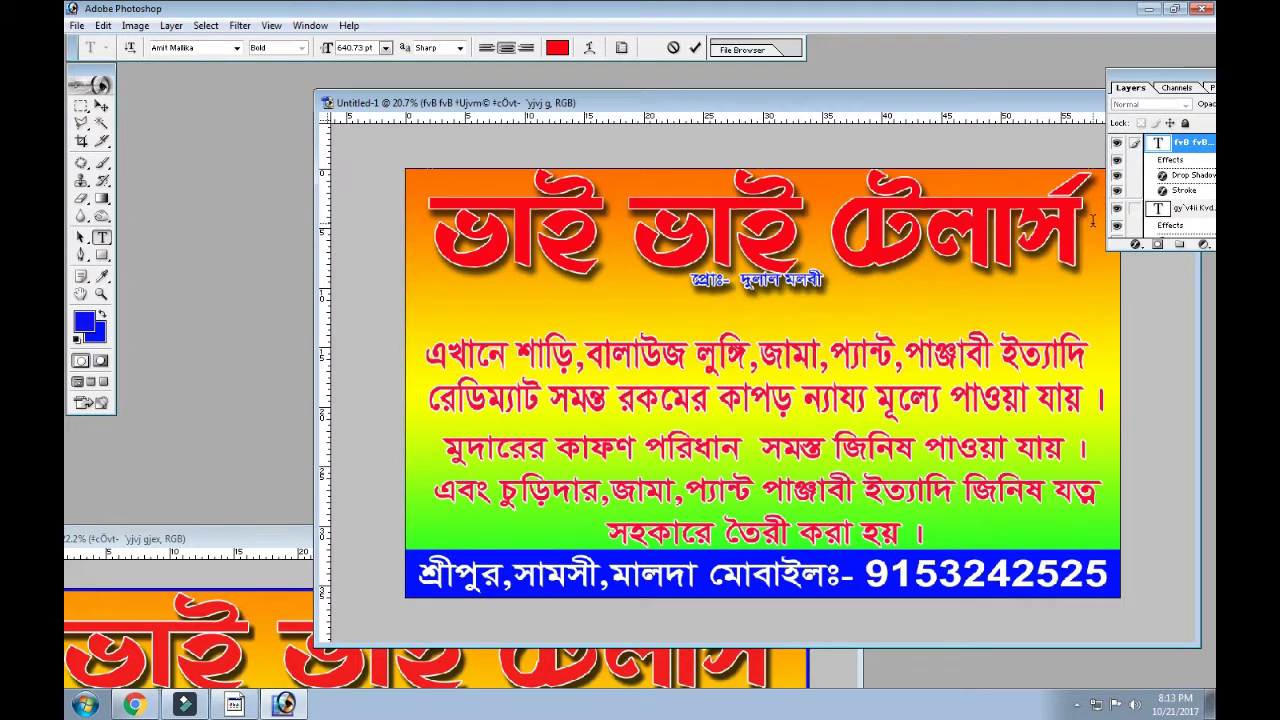
key(ctrl+v)
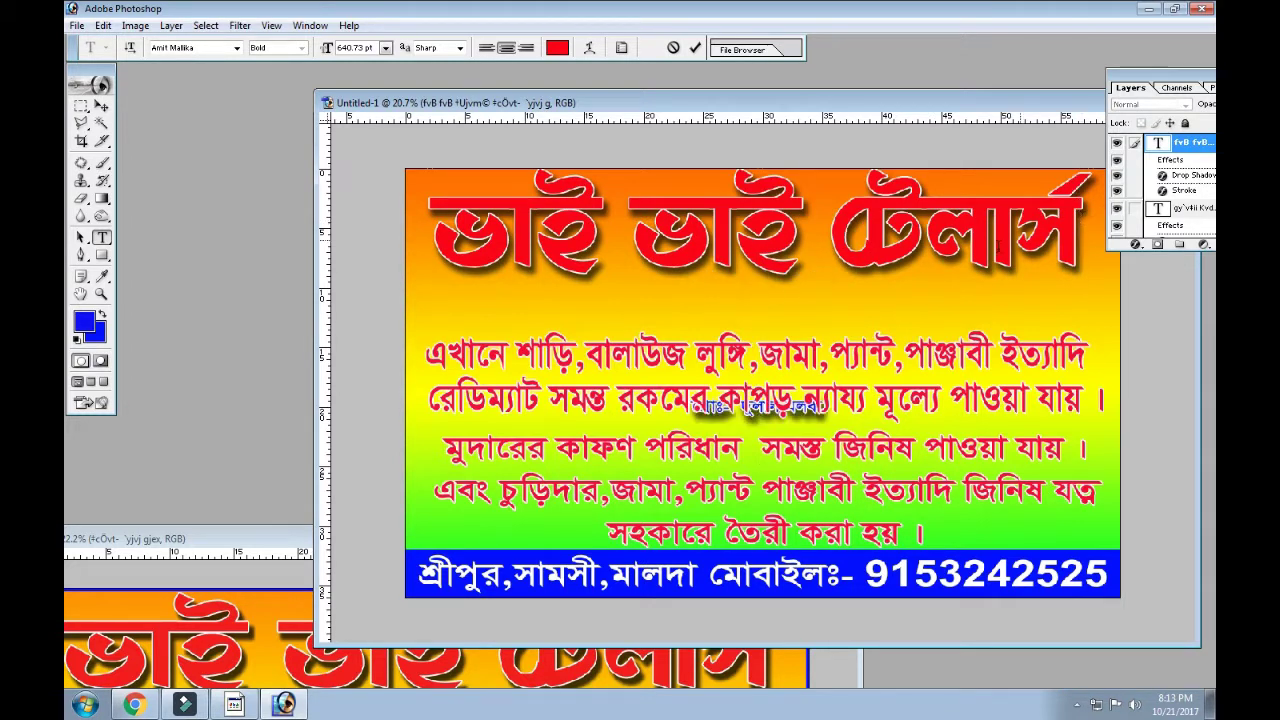
key(shift+Right)
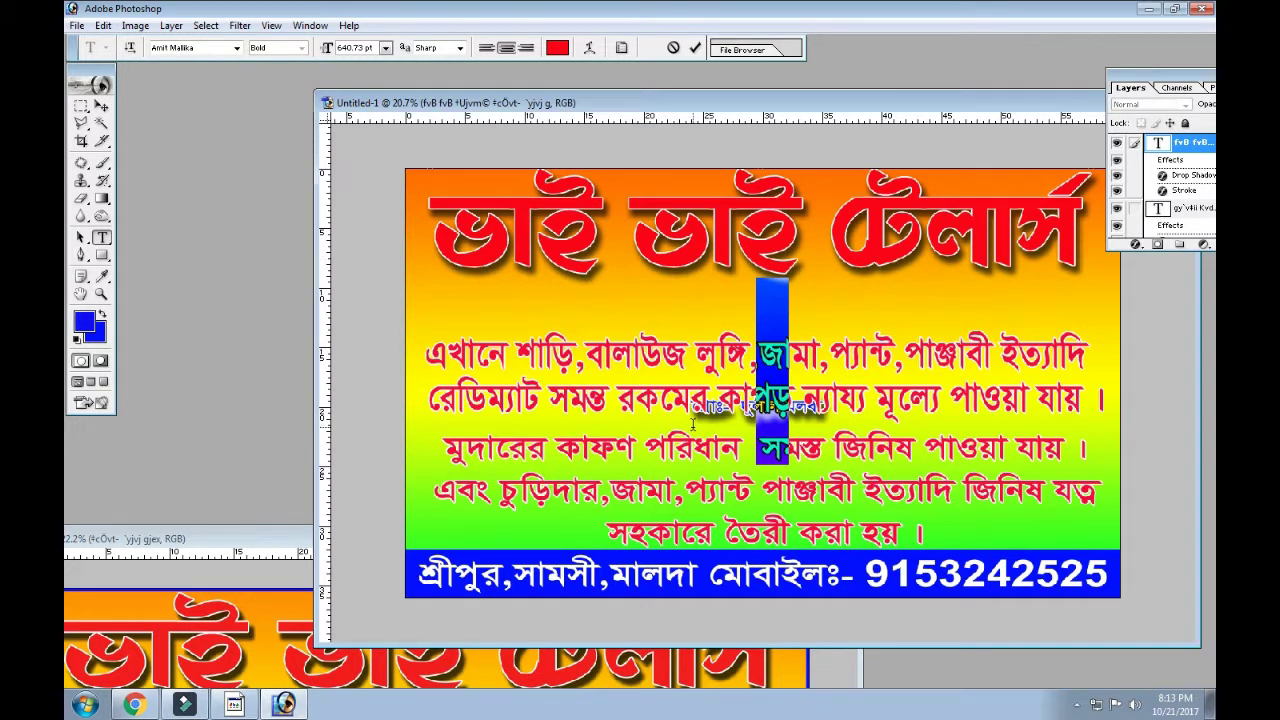
drag(692, 424, 682, 299)
key(BackSpace)
key(BackSpace)
key(BackSpace)
key(BackSpace)
key(BackSpace)
key(BackSpace)
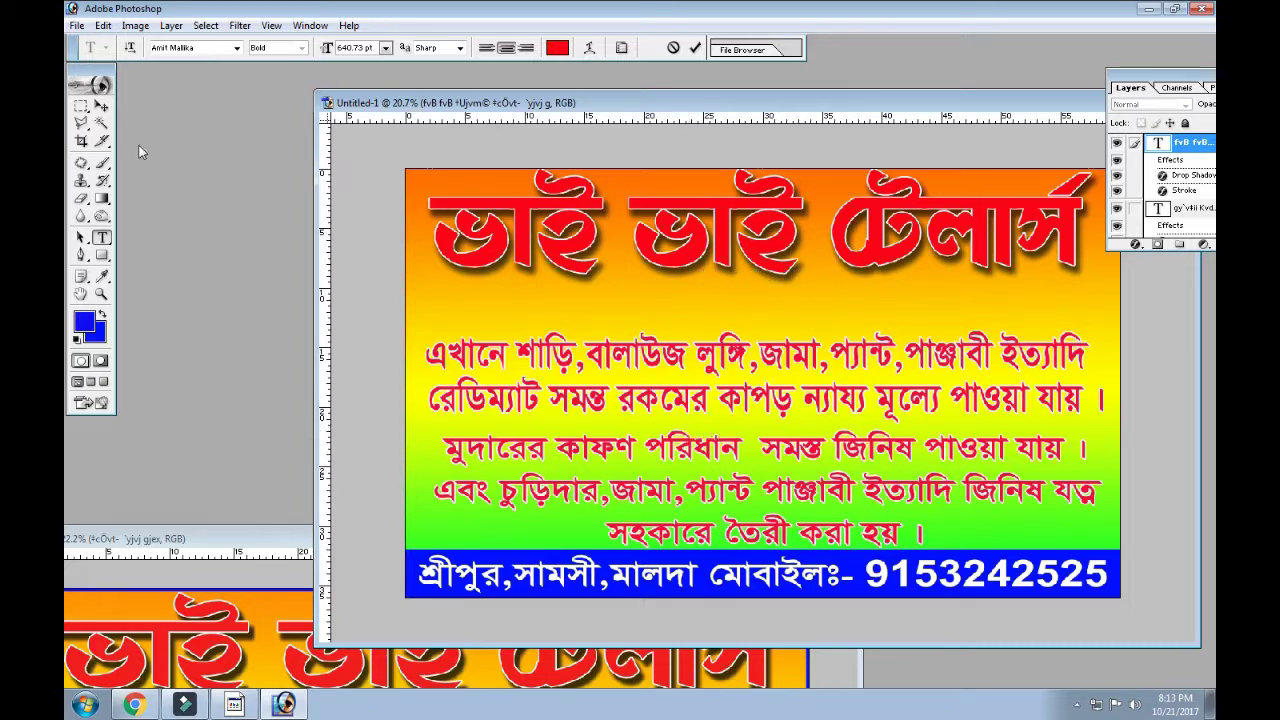
click(101, 105)
click(607, 318)
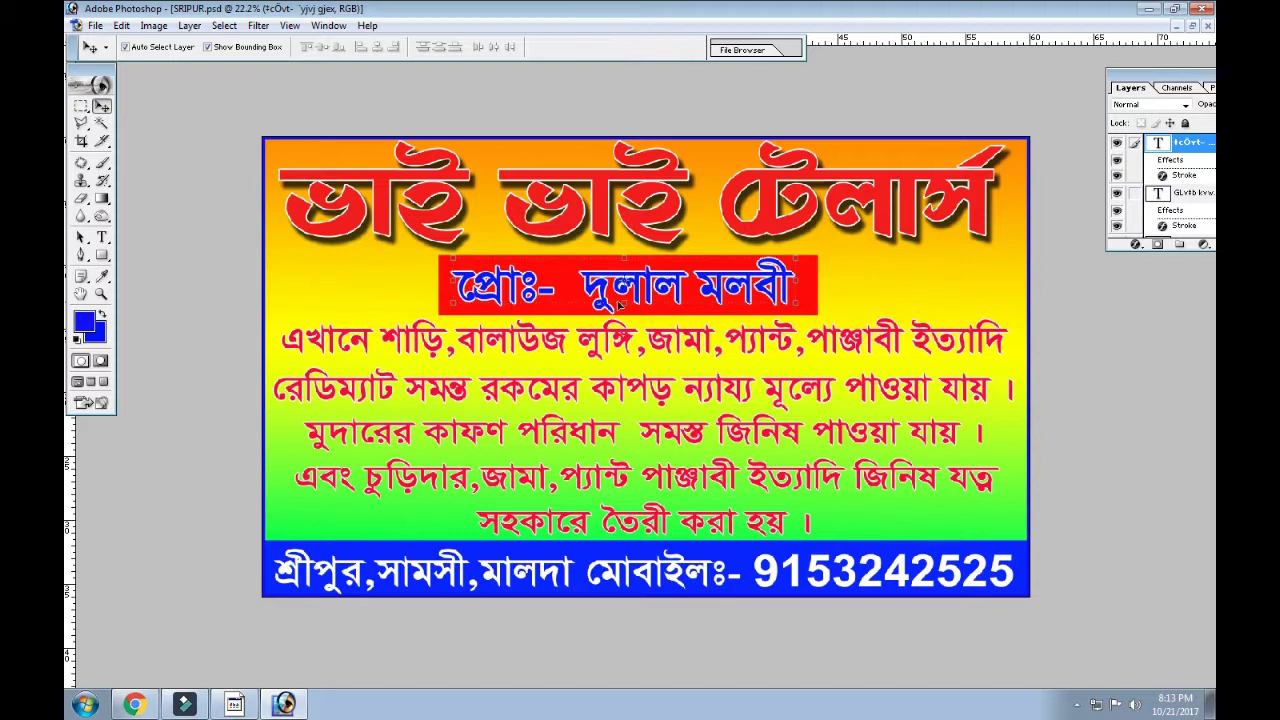
- Select the Background layer of the maximized SRIPUR.psd banner
click(851, 279)
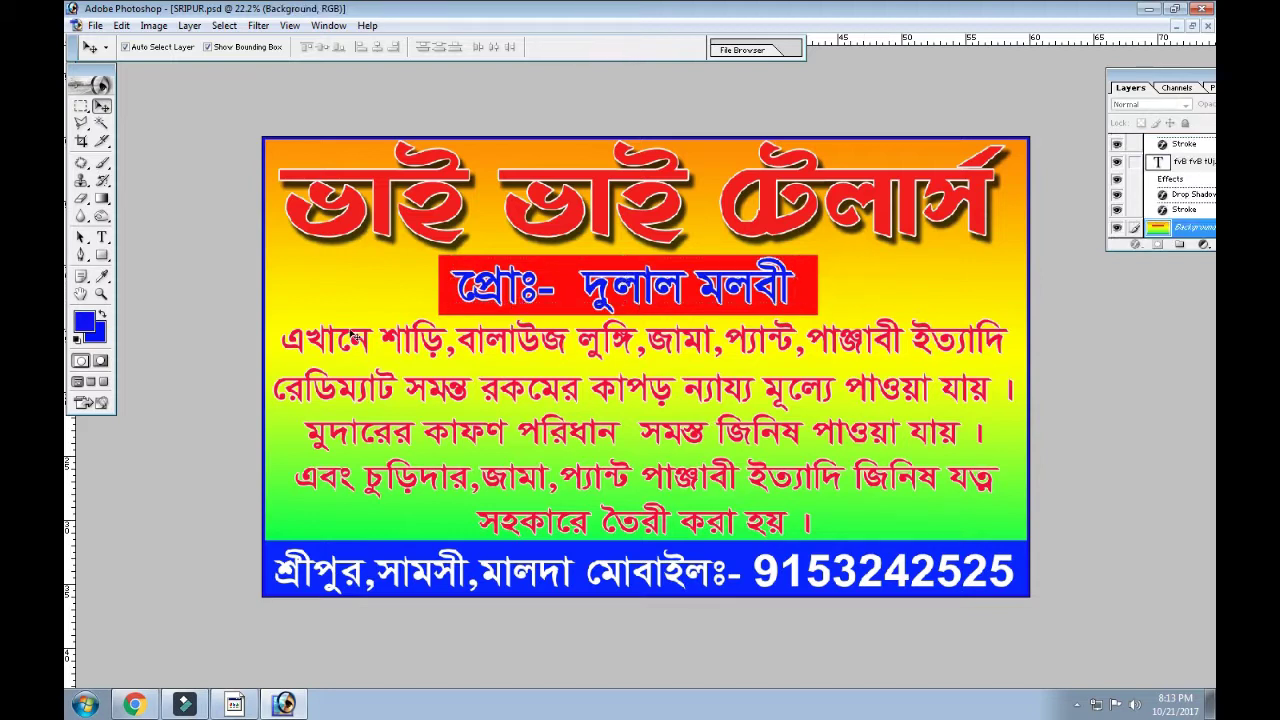